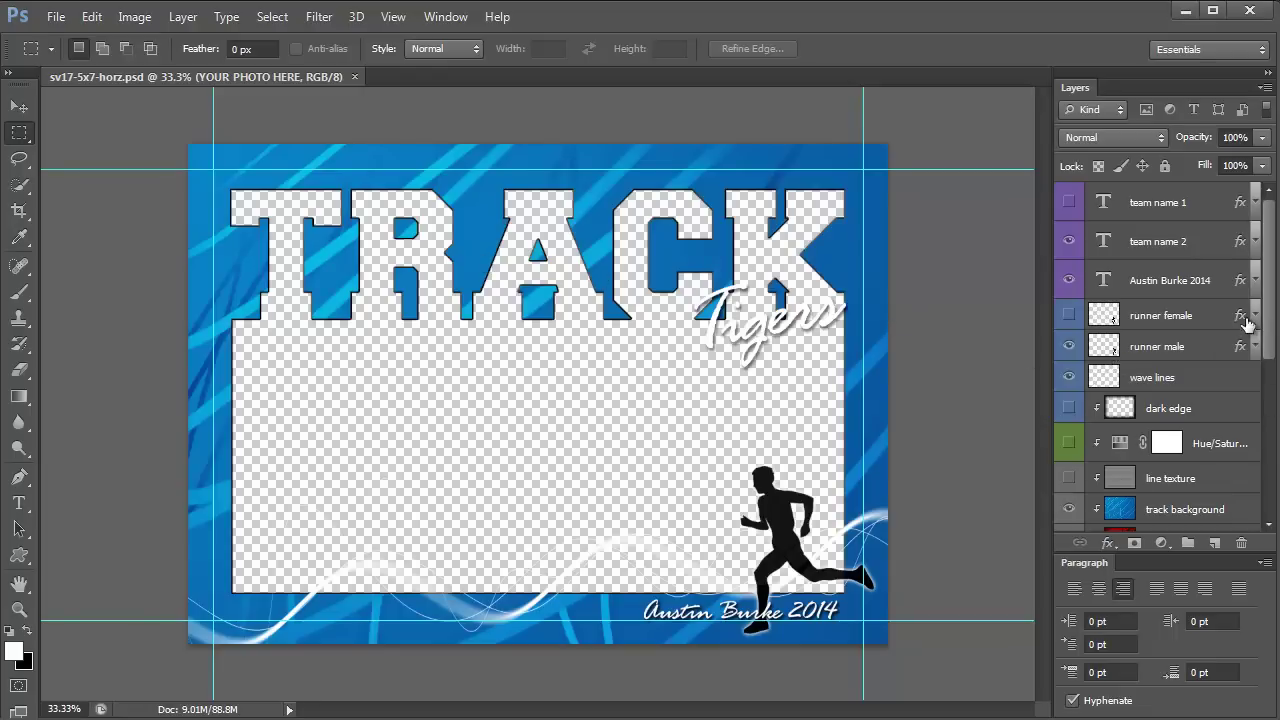
# - Hide the track background layer and turn off the layer effects on the frame track layer
pyautogui.scroll(-5, 1274, 440)
pyautogui.scroll(-2, 1274, 440)
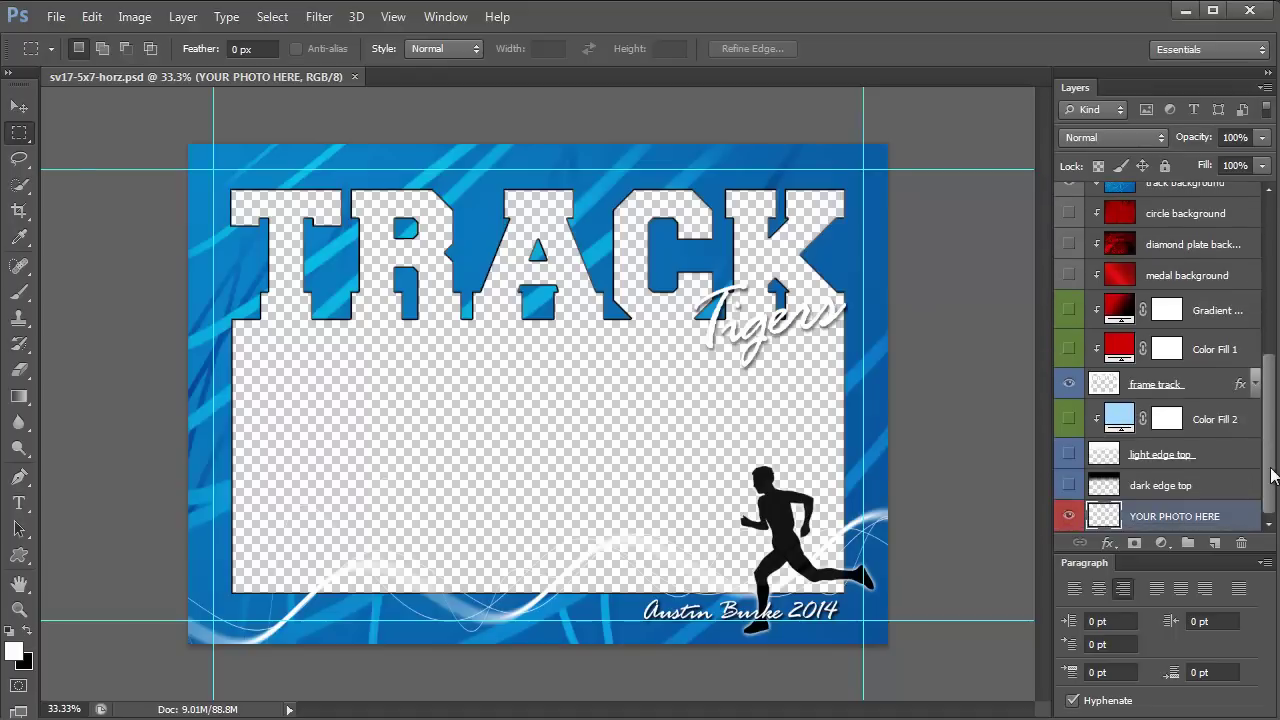
pyautogui.click(1234, 384)
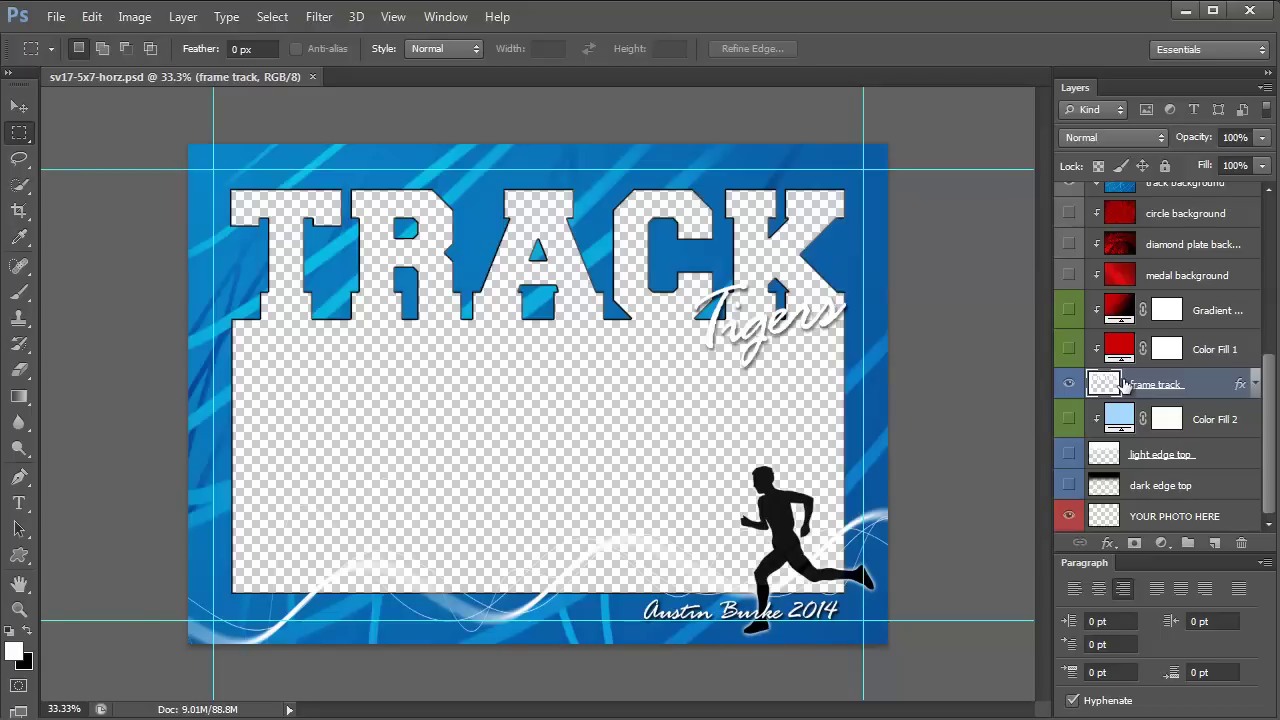
pyautogui.scroll(2, 1126, 388)
pyautogui.click(1069, 259)
pyautogui.scroll(-1, 1103, 310)
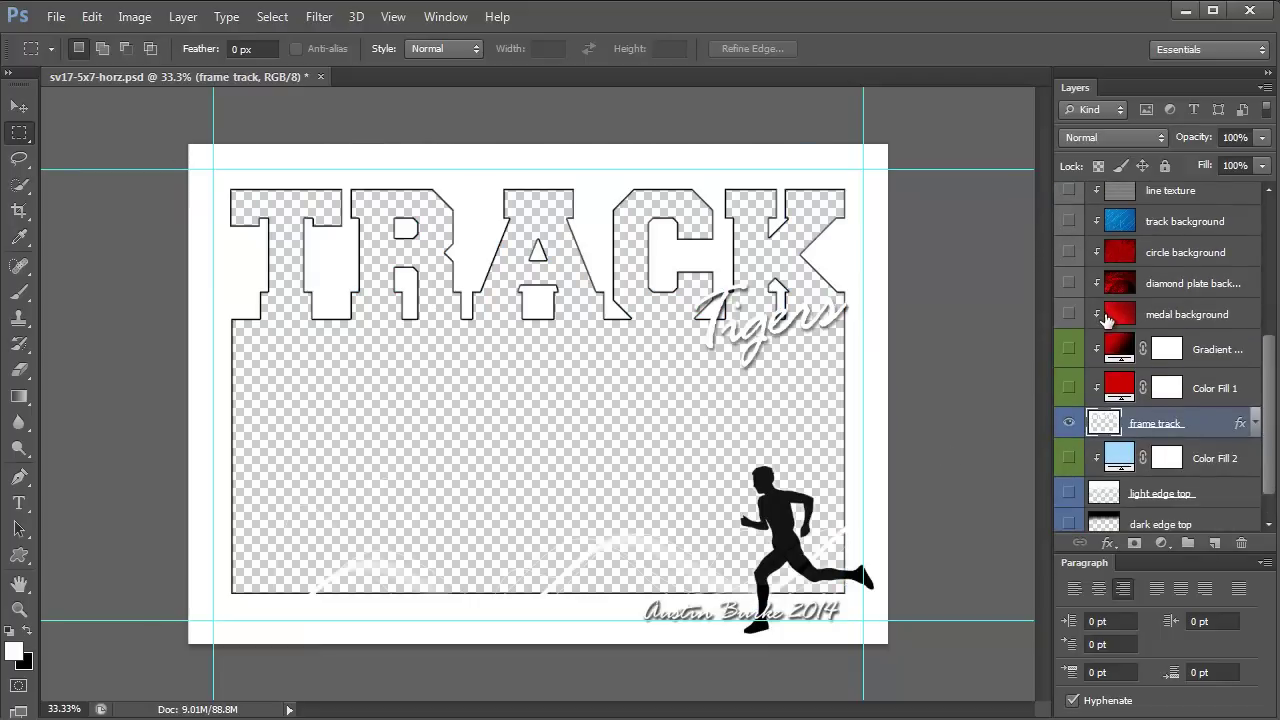
pyautogui.scroll(-1, 1163, 386)
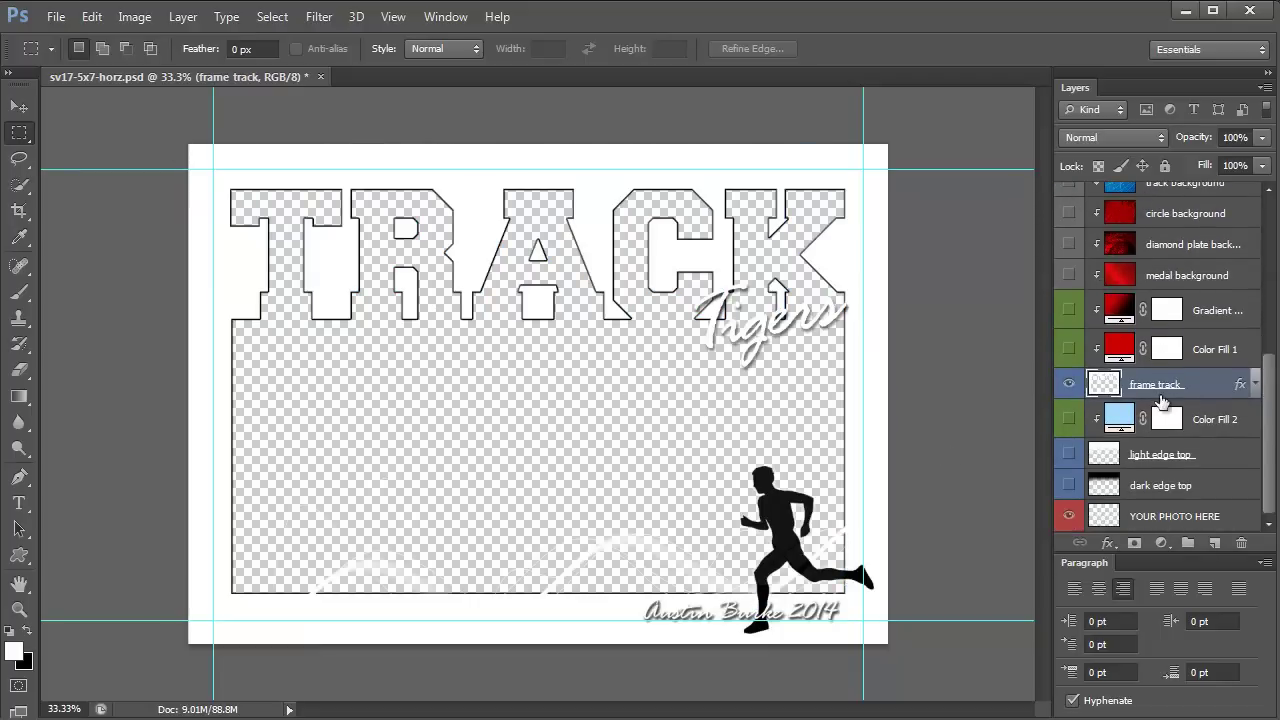
pyautogui.click(1254, 383)
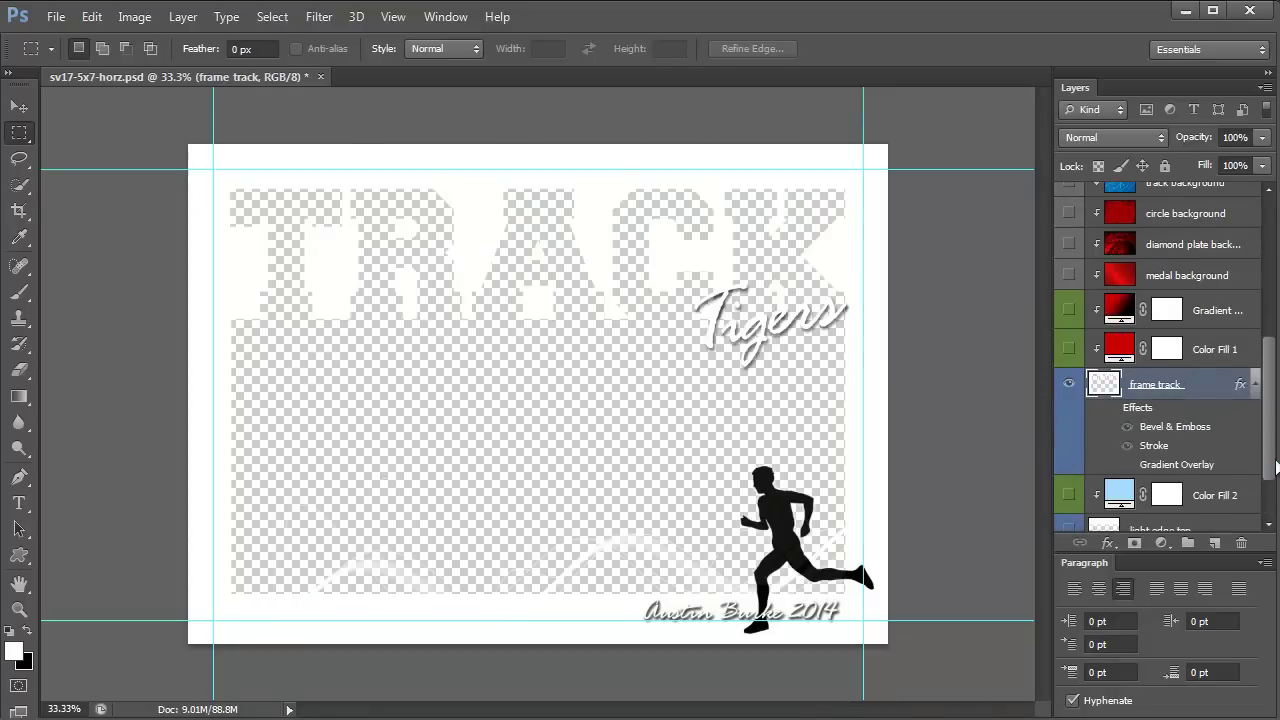
# - Add a new layer beneath the YOUR PHOTO HERE layer and fill it with black
pyautogui.scroll(-2, 1270, 466)
pyautogui.click(1205, 516)
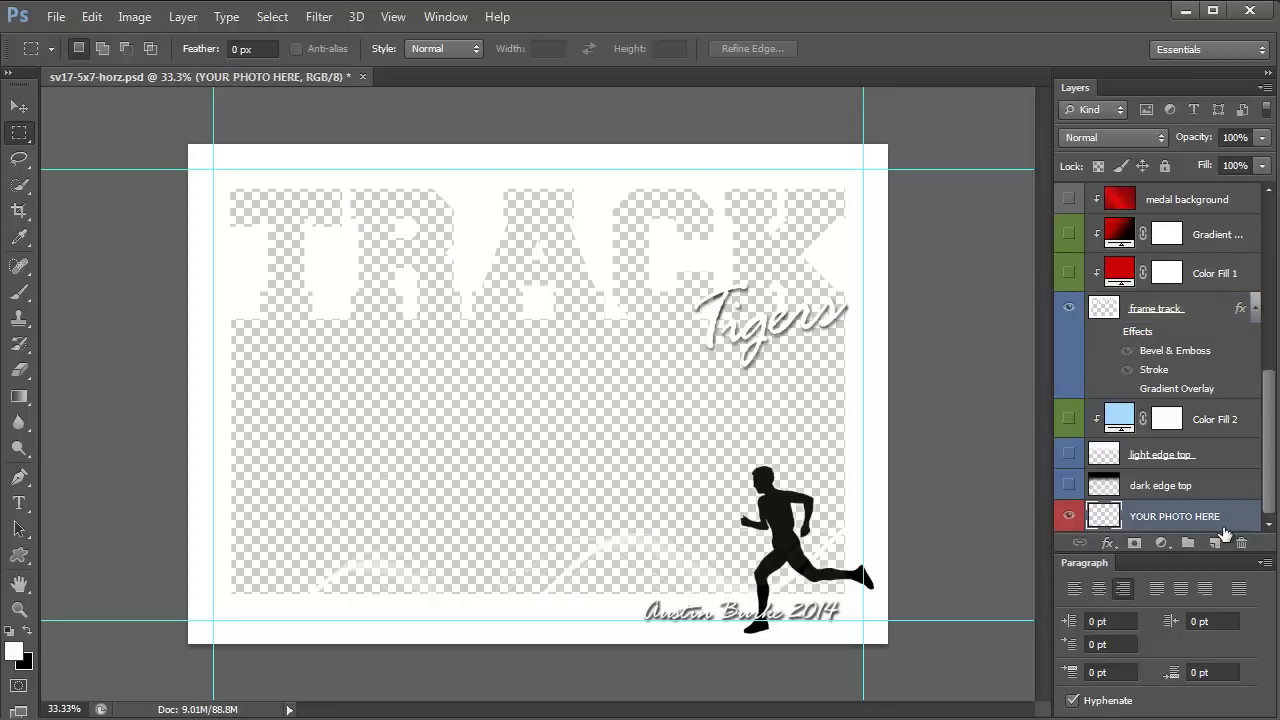
pyautogui.click(1216, 543)
pyautogui.moveTo(1268, 489); pyautogui.dragTo(1268, 506)
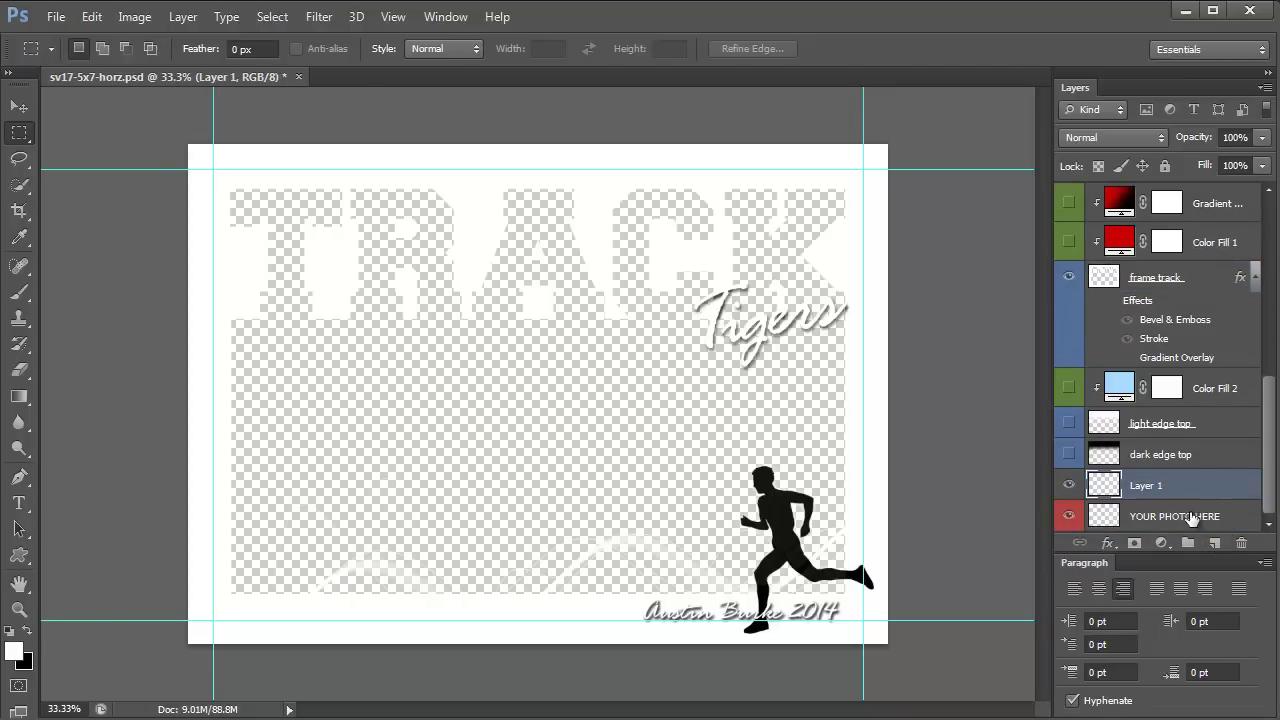
pyautogui.moveTo(1186, 488); pyautogui.dragTo(1185, 537)
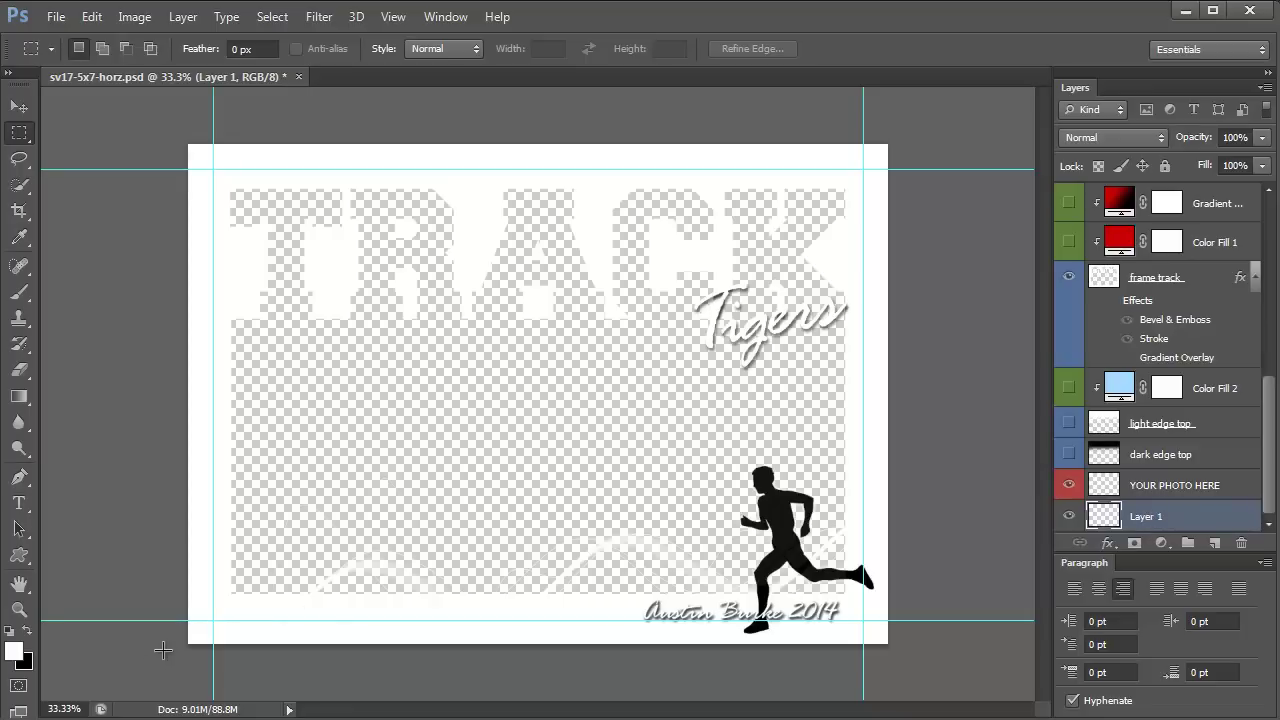
pyautogui.hotkey('ctrl', 'BackSpace')
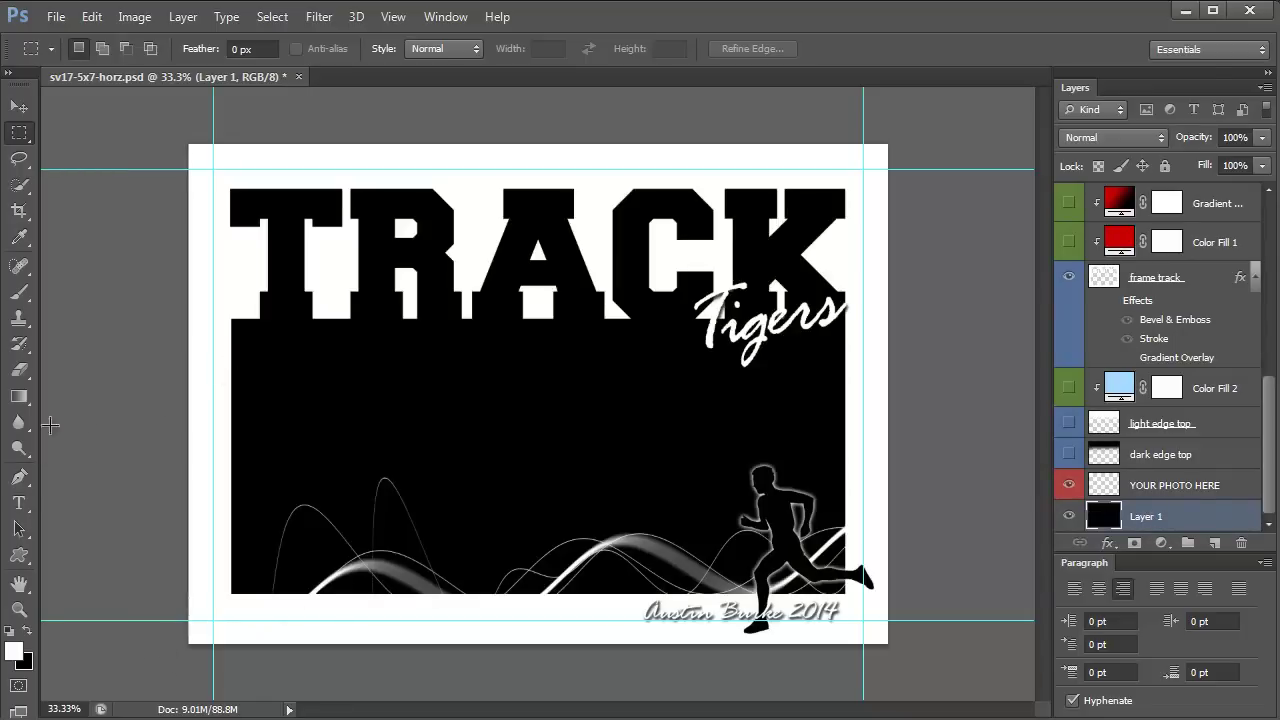
# - Create a new text layer reading "runner" over the black area beneath the TRACK lettering
pyautogui.click(18, 503)
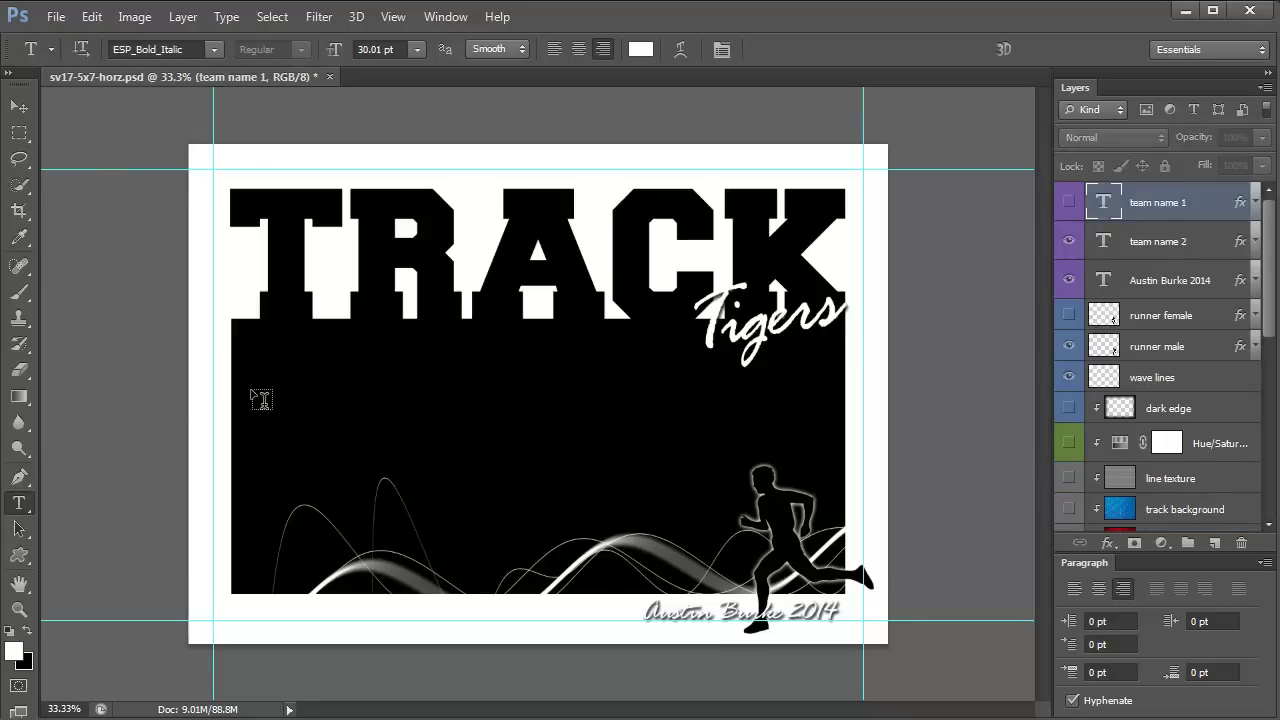
pyautogui.click(257, 392)
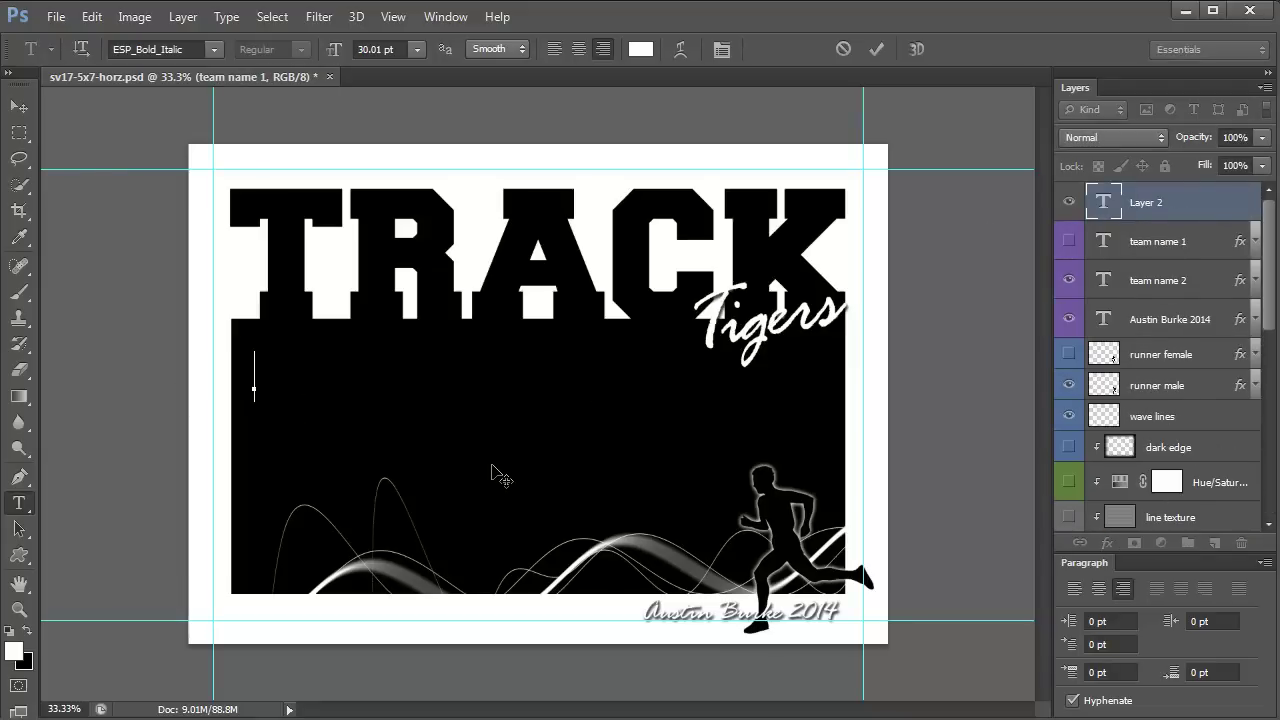
pyautogui.write('you')
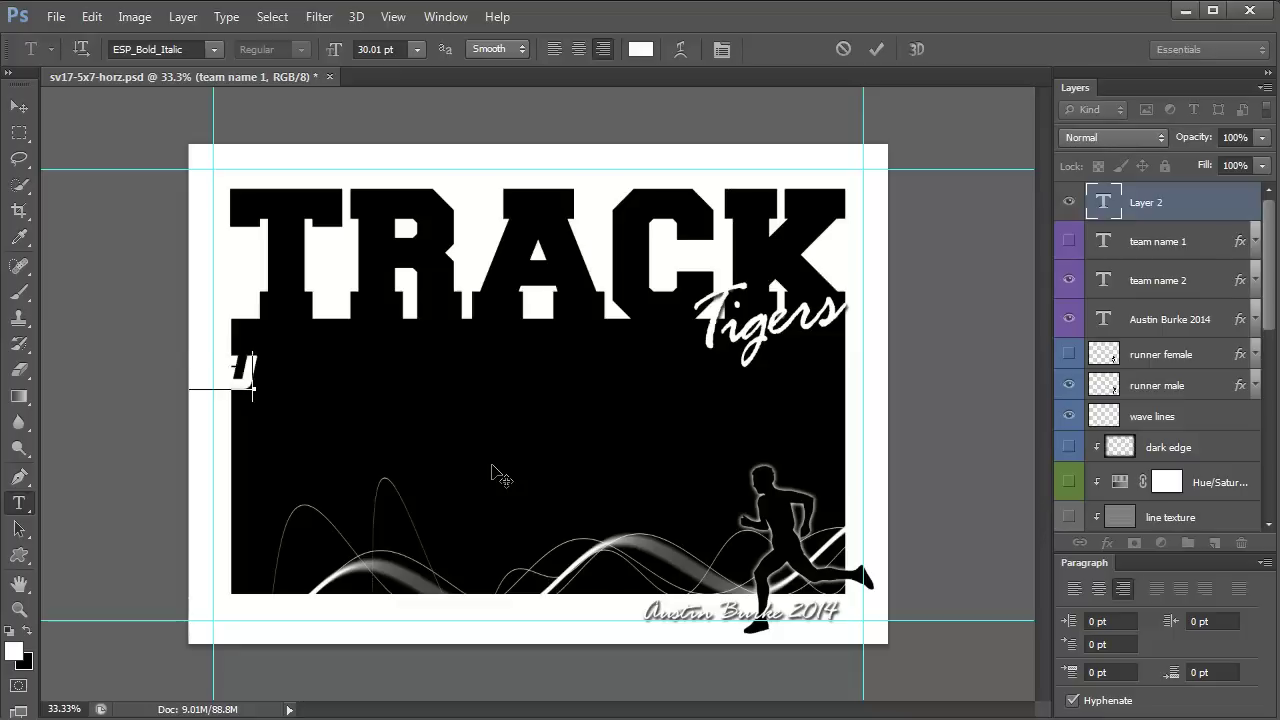
pyautogui.write('nner')
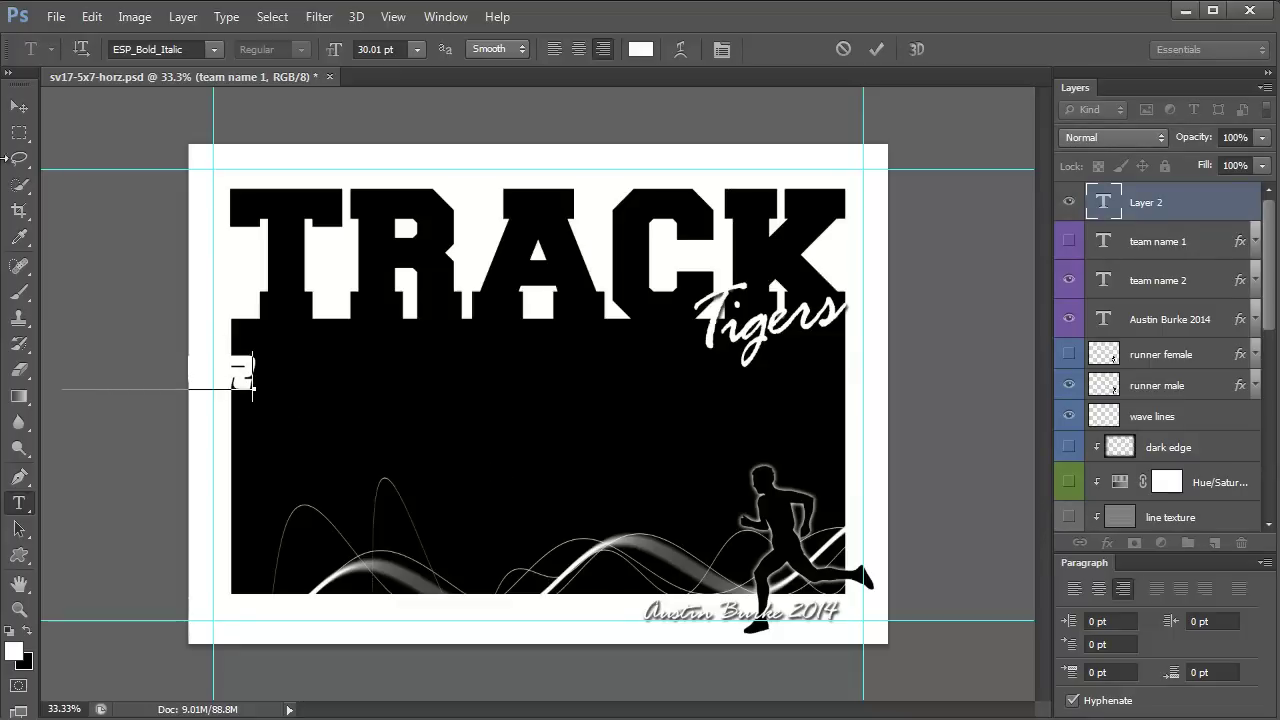
# - Move the runner text fully inside the black area, below the R and A of TRACK
pyautogui.click(18, 106)
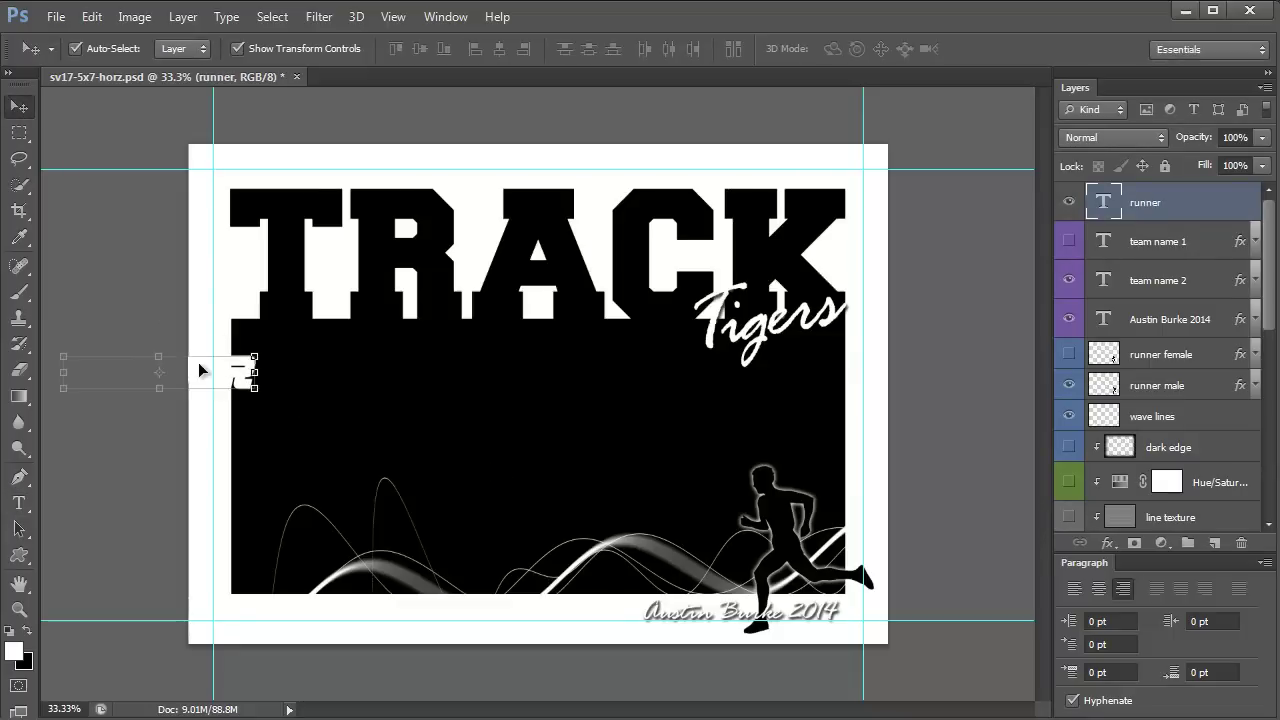
pyautogui.click(250, 387)
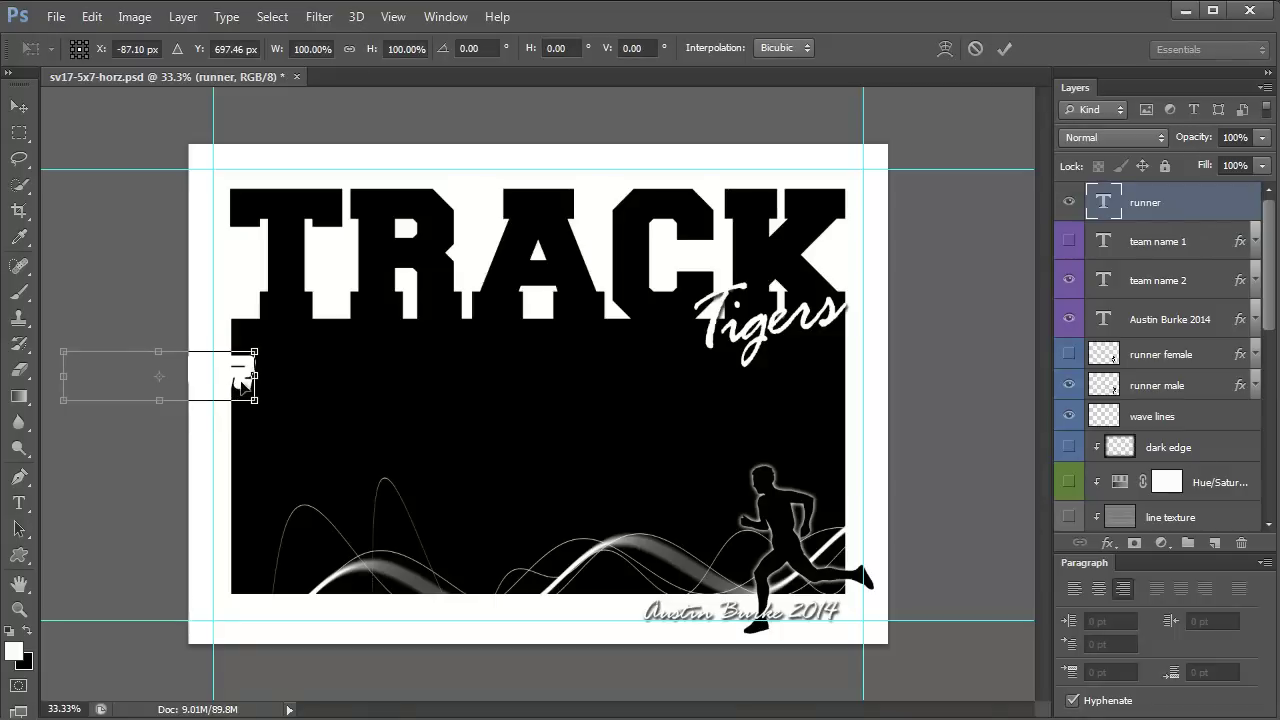
pyautogui.click(18, 108)
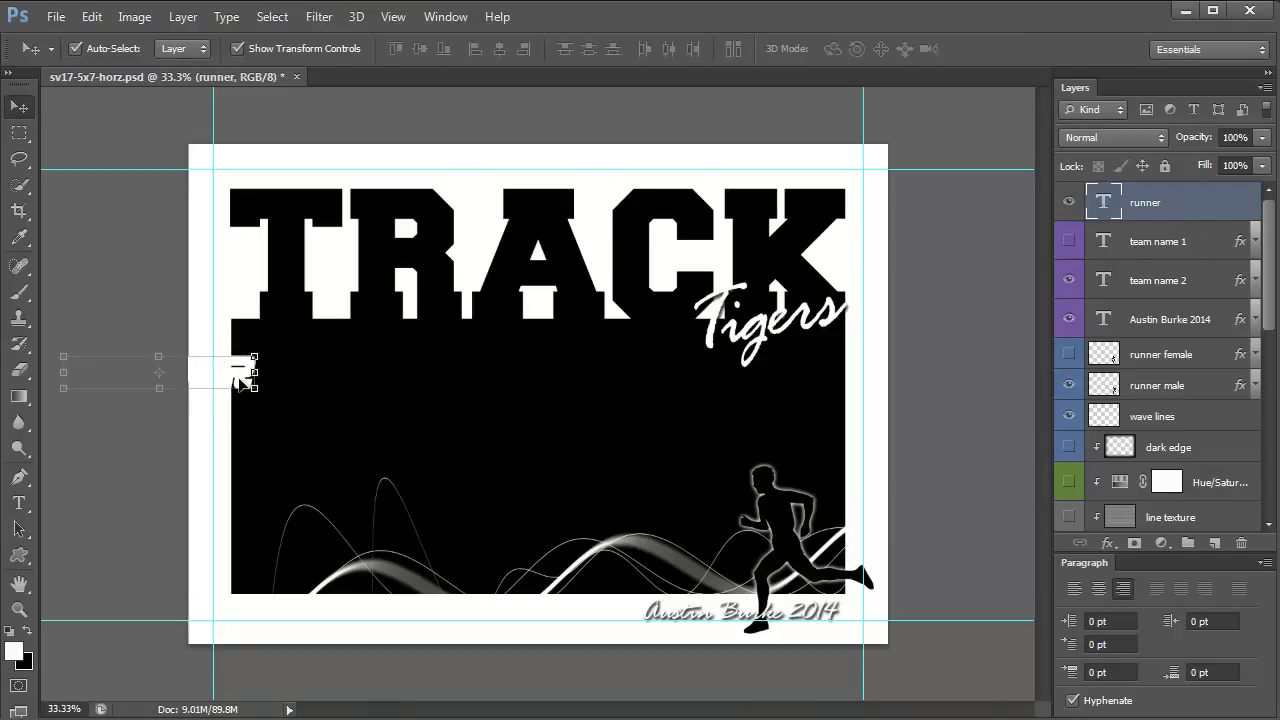
pyautogui.moveTo(253, 385); pyautogui.dragTo(540, 390)
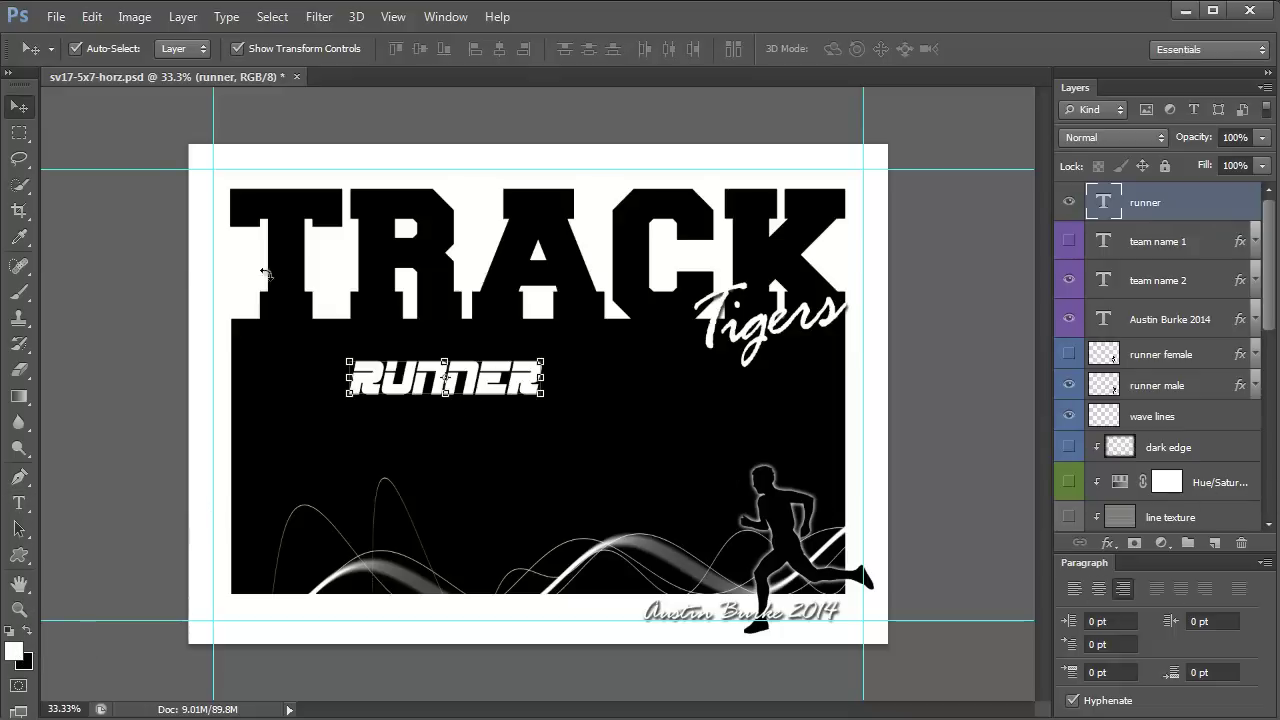
# - Display the character settings and change the runner text's colour to dark red, b50909
pyautogui.click(18, 503)
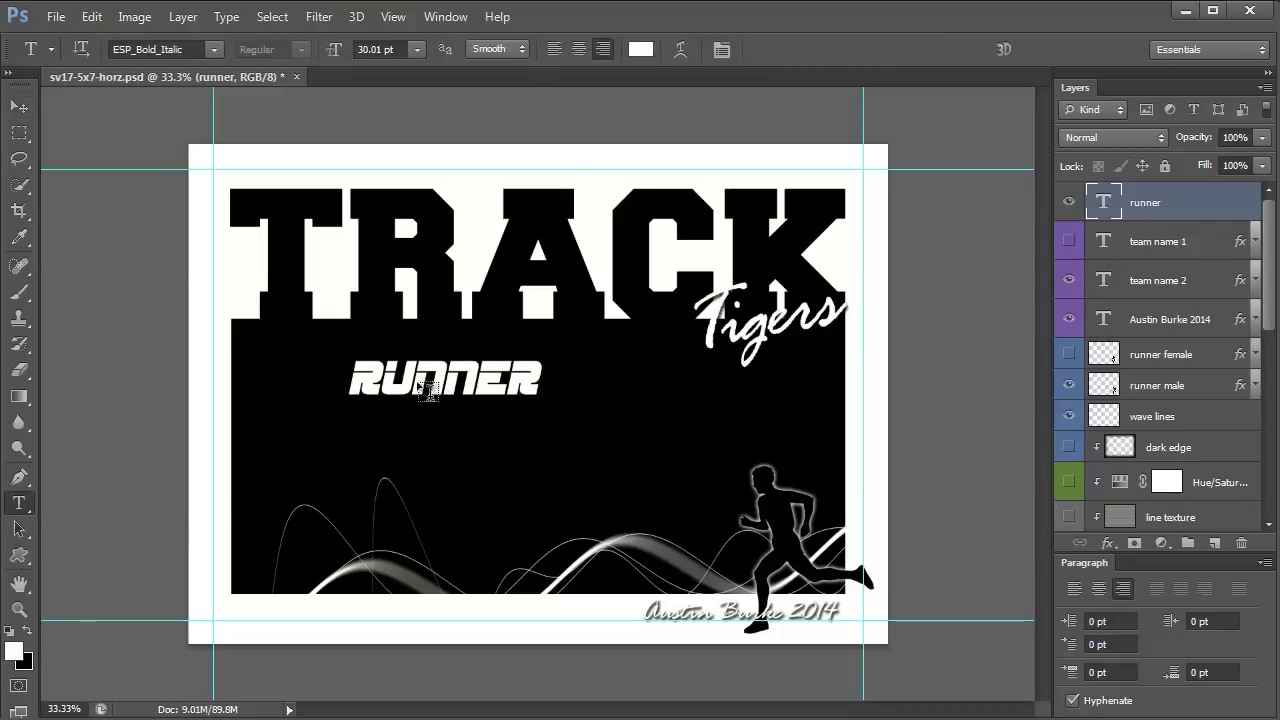
pyautogui.doubleClick(455, 374)
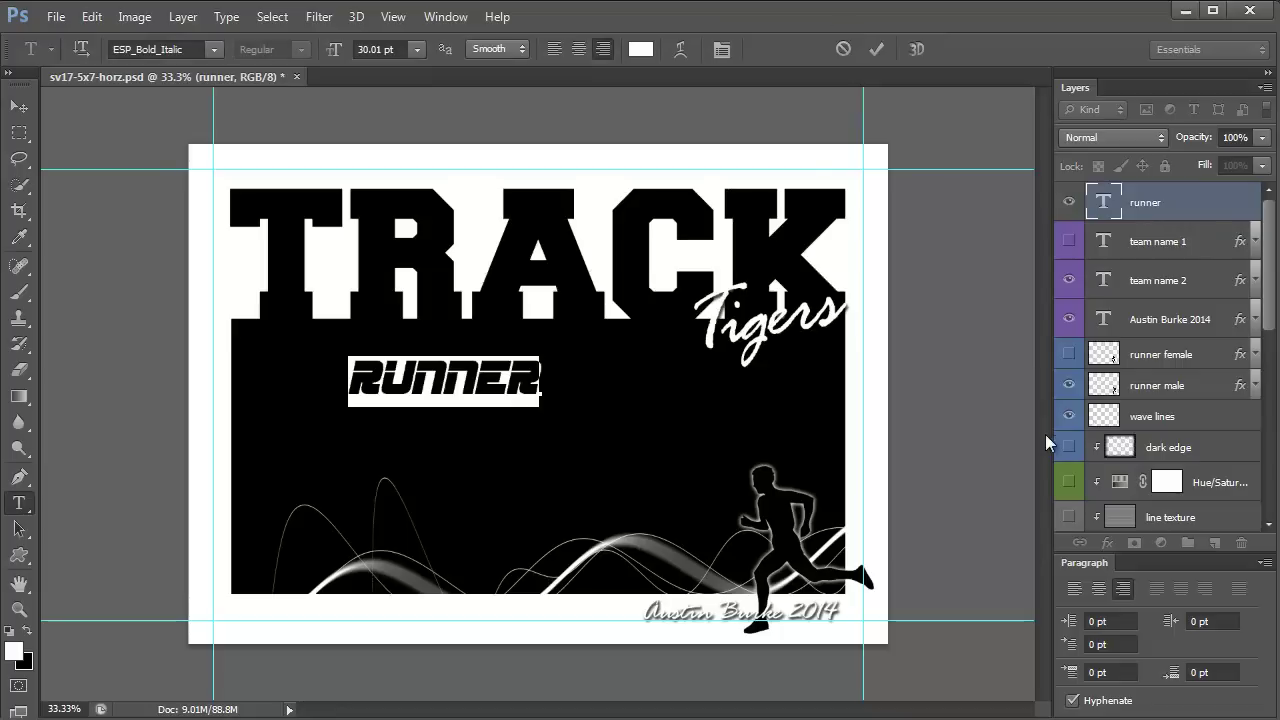
pyautogui.click(446, 17)
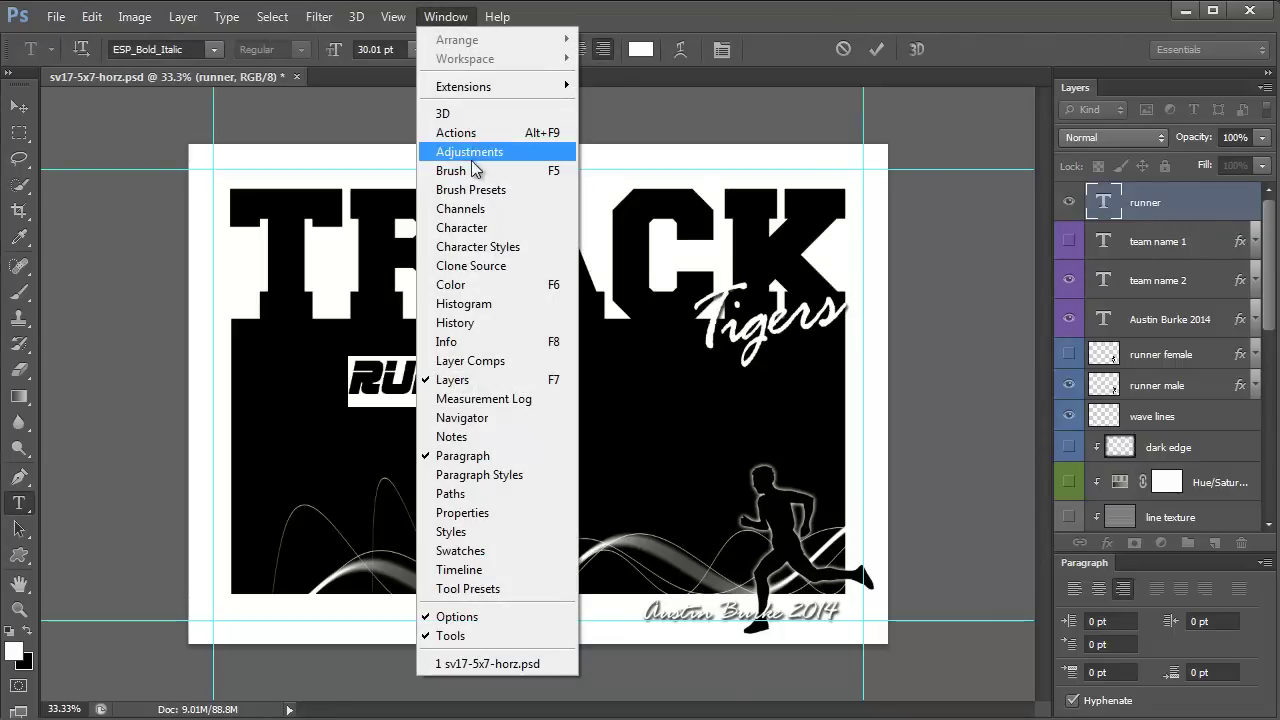
pyautogui.click(462, 228)
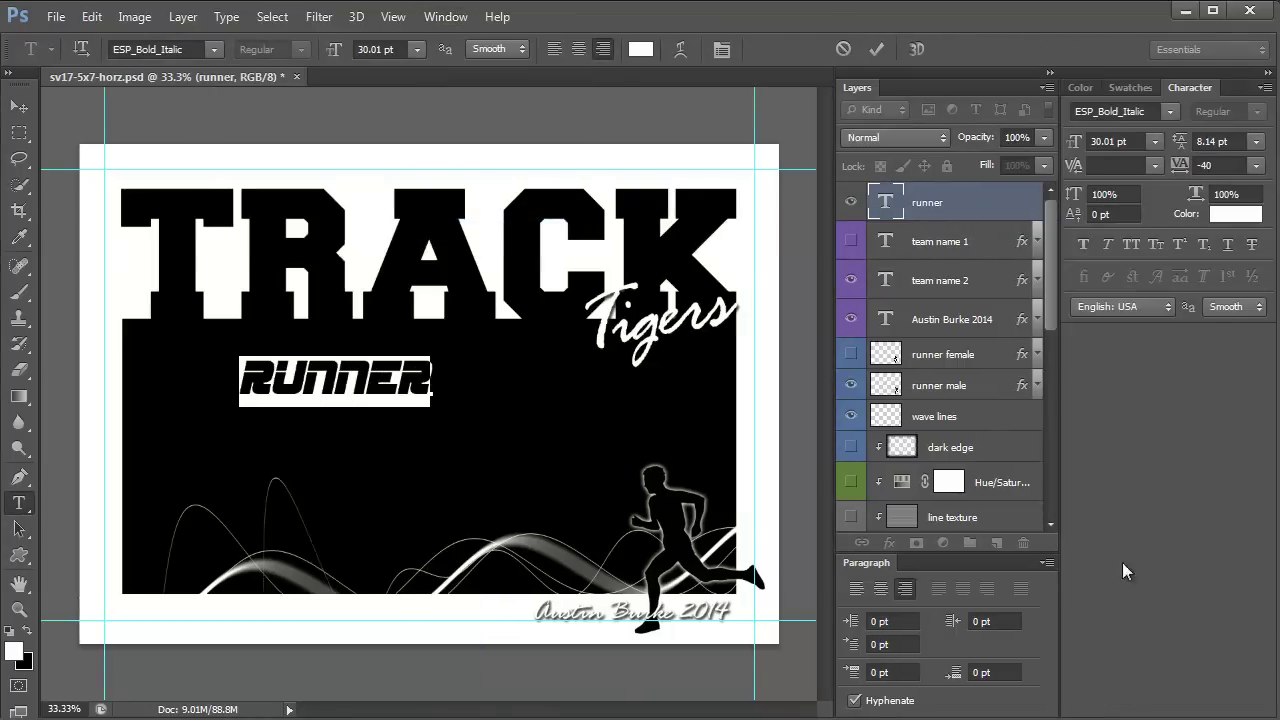
pyautogui.click(1236, 213)
pyautogui.moveTo(93, 147); pyautogui.dragTo(914, 198)
pyautogui.click(915, 287)
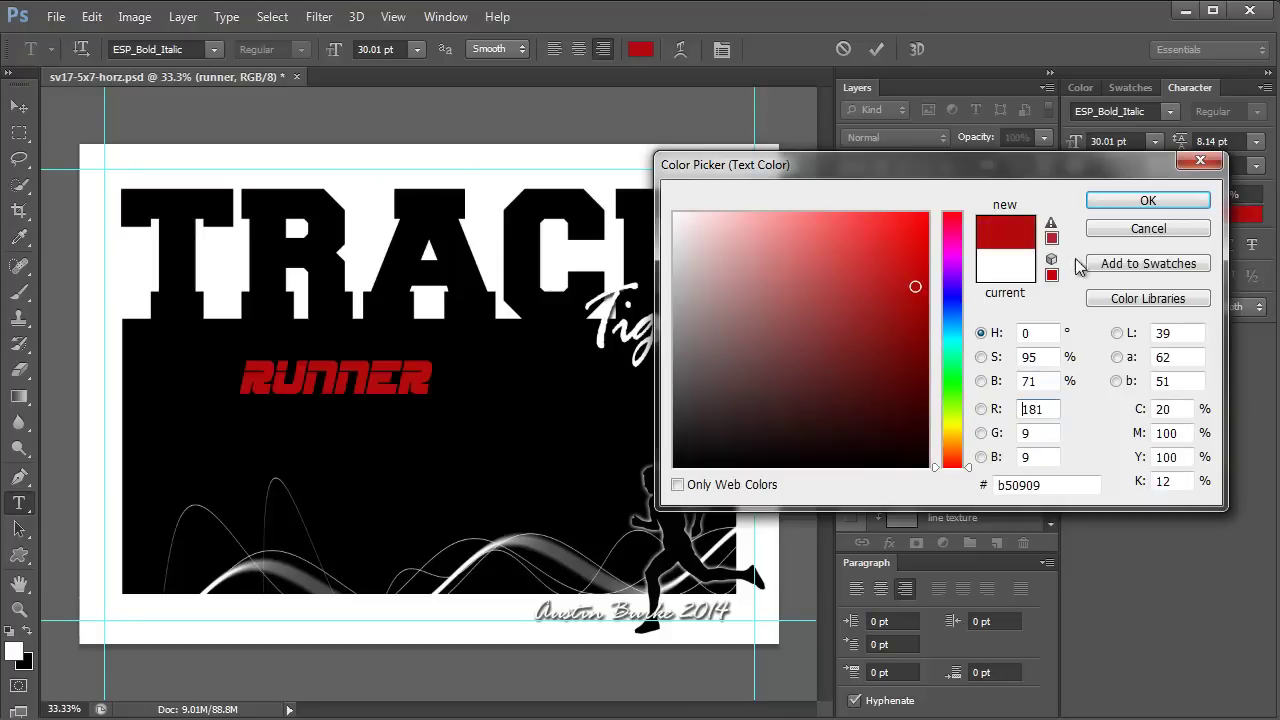
pyautogui.click(1148, 200)
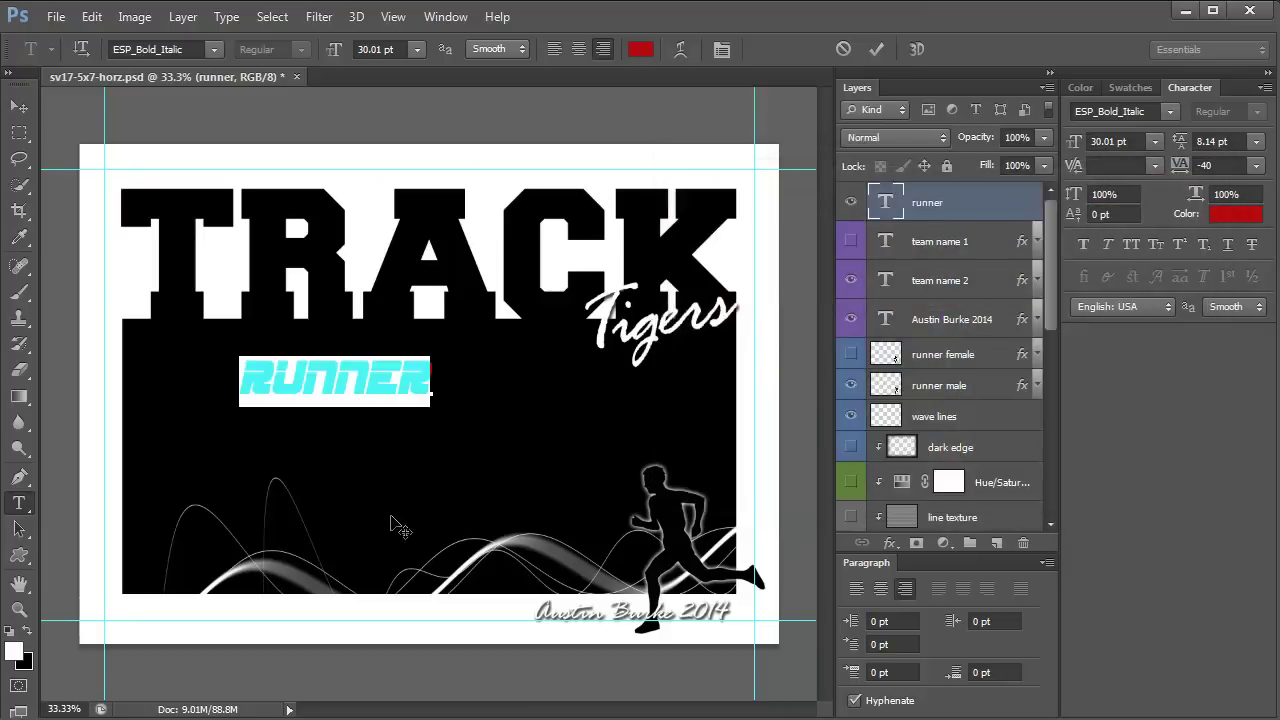
# - Change the runner text's font to Impact
pyautogui.click(213, 49)
pyautogui.scroll(5, 268, 320)
pyautogui.scroll(15, 277, 347)
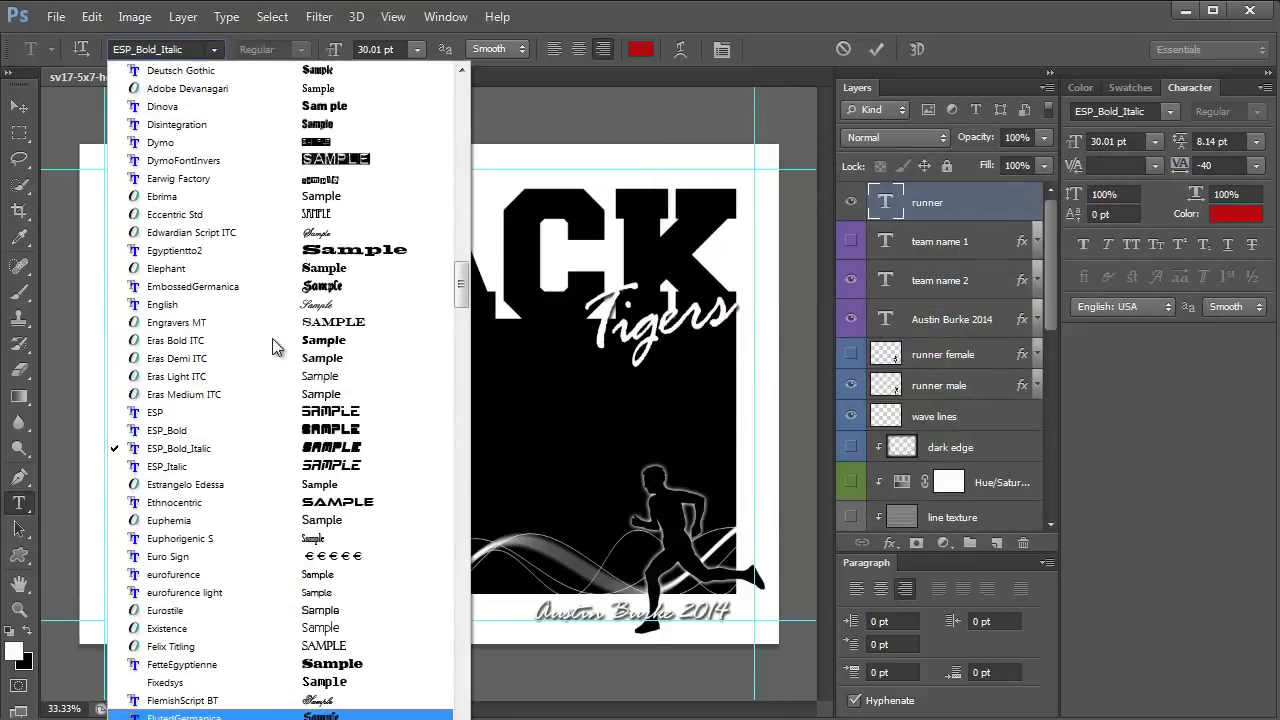
pyautogui.scroll(-20, 277, 347)
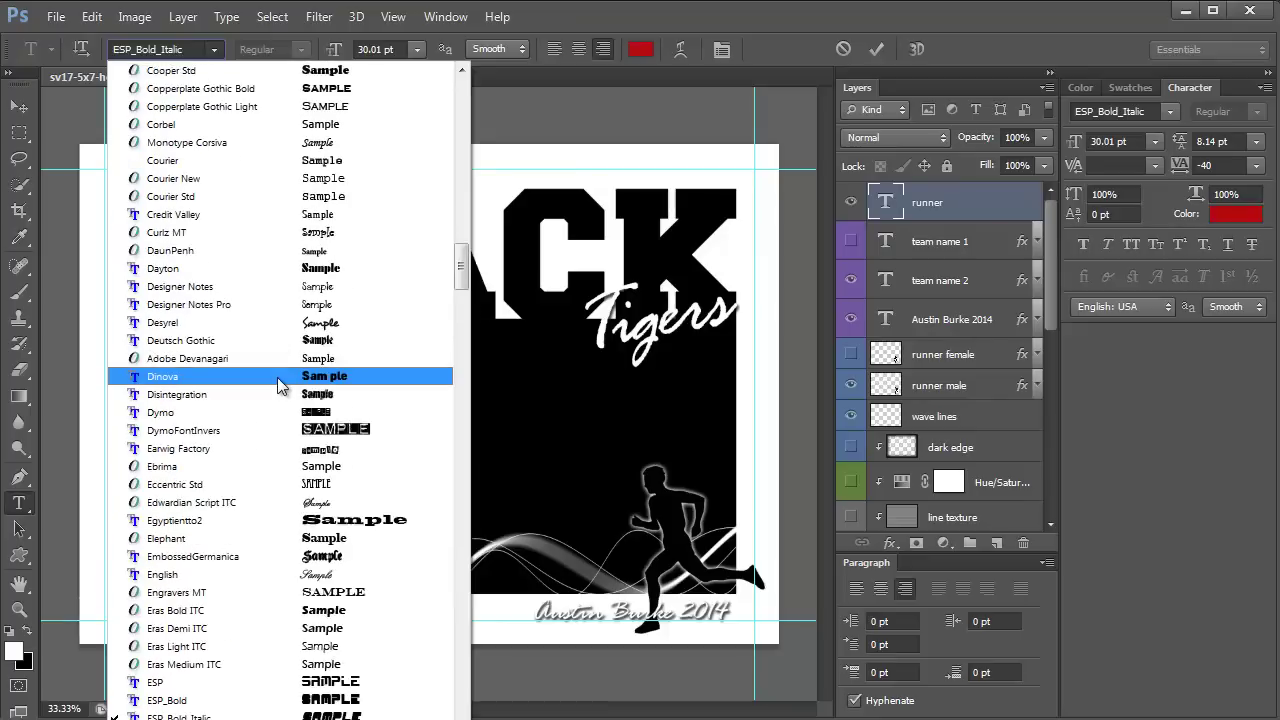
pyautogui.scroll(-18, 280, 400)
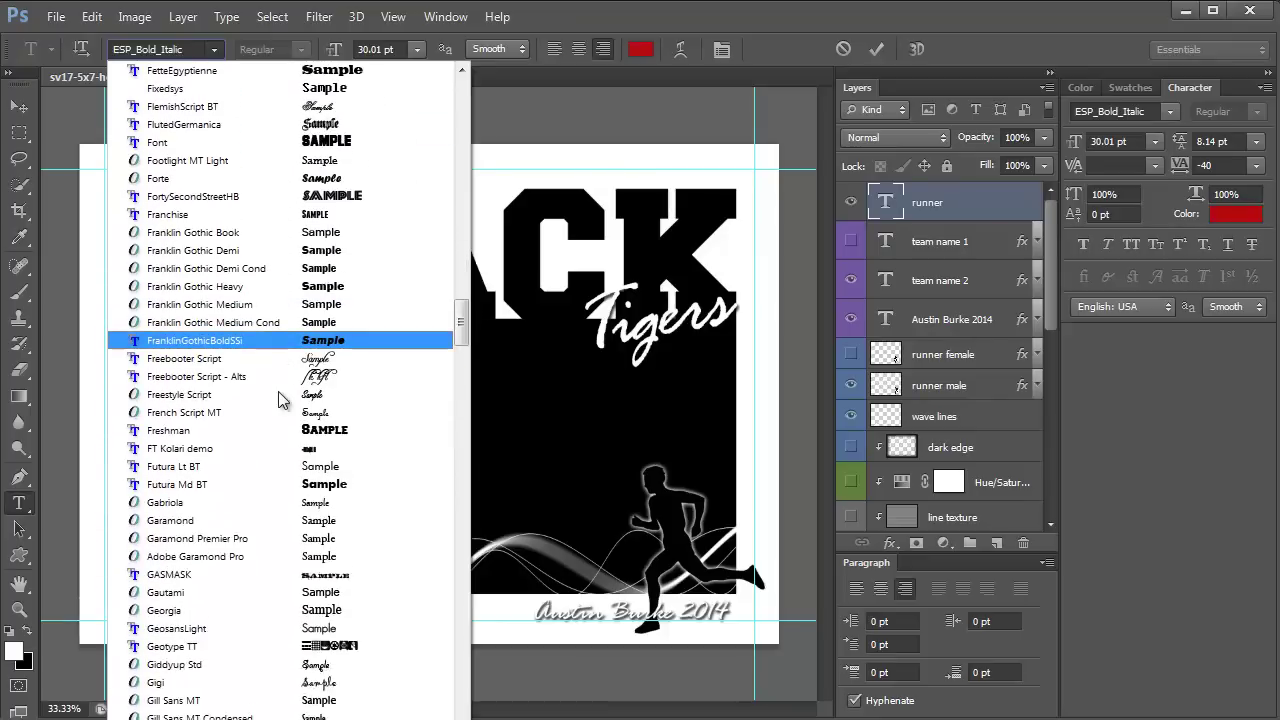
pyautogui.scroll(-3, 280, 400)
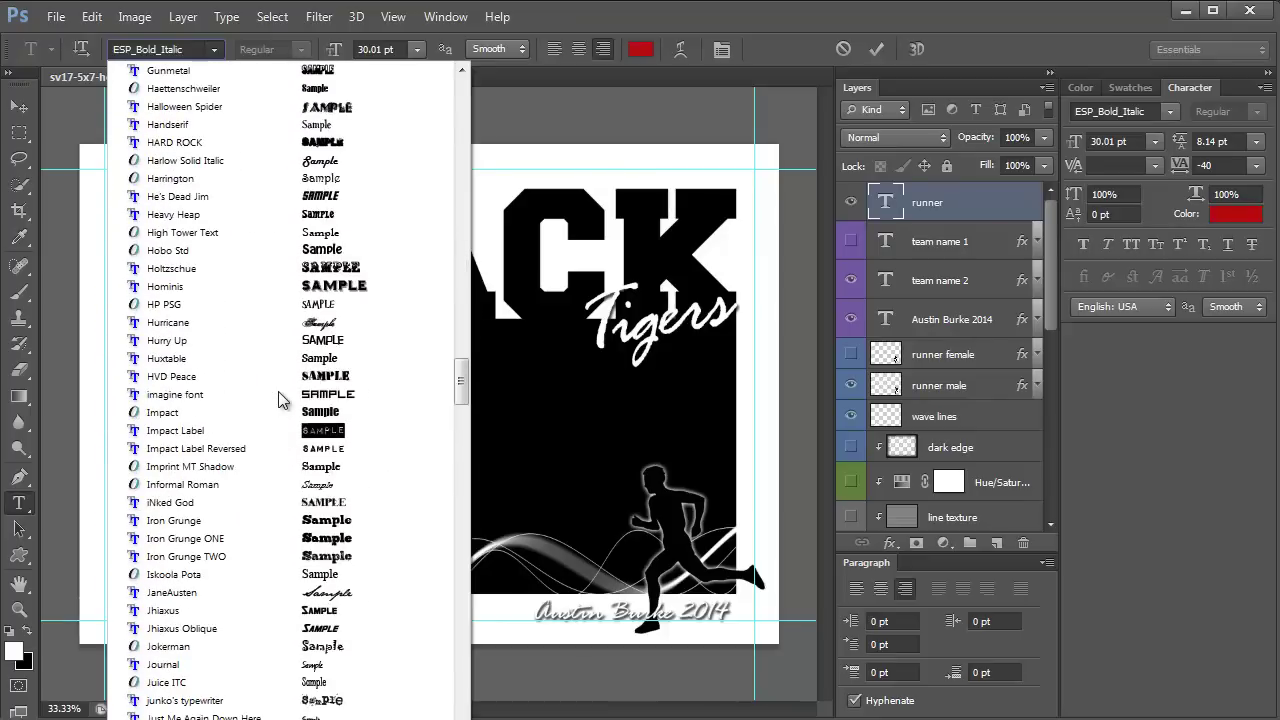
pyautogui.click(278, 406)
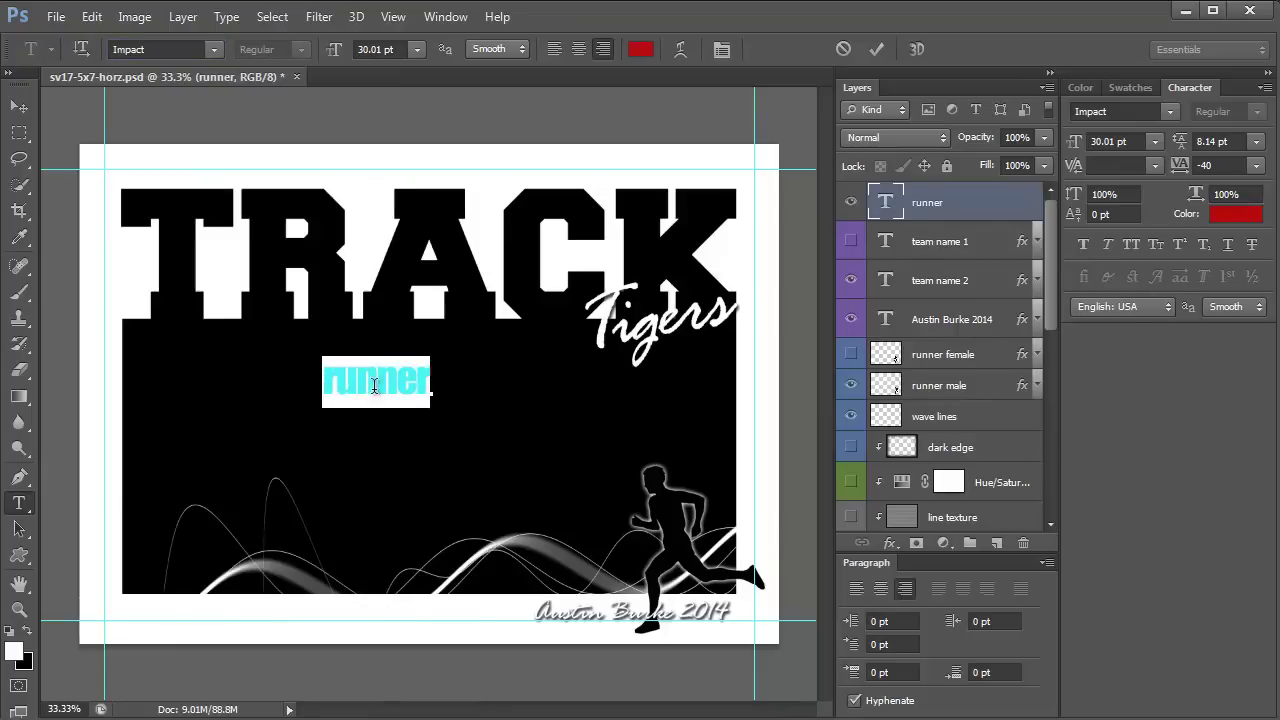
# - Set the runner text in all caps and move it slightly left and down within the black area
pyautogui.click(1131, 246)
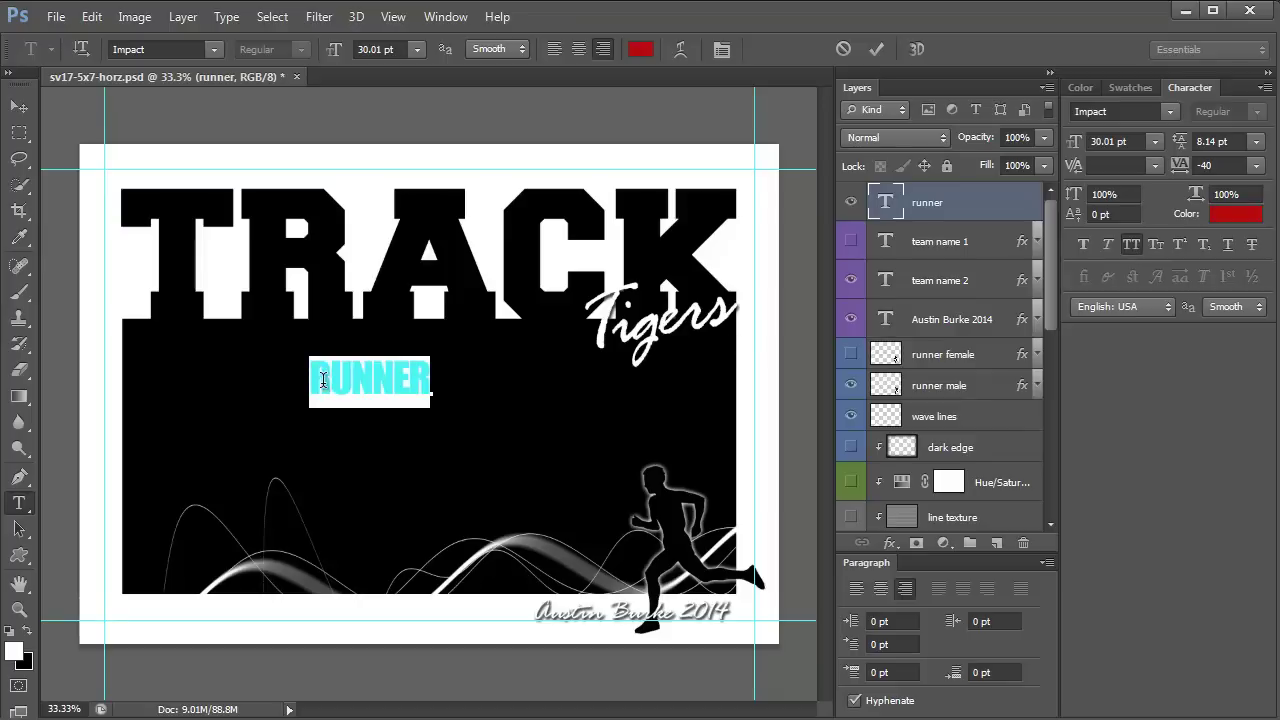
pyautogui.click(19, 106)
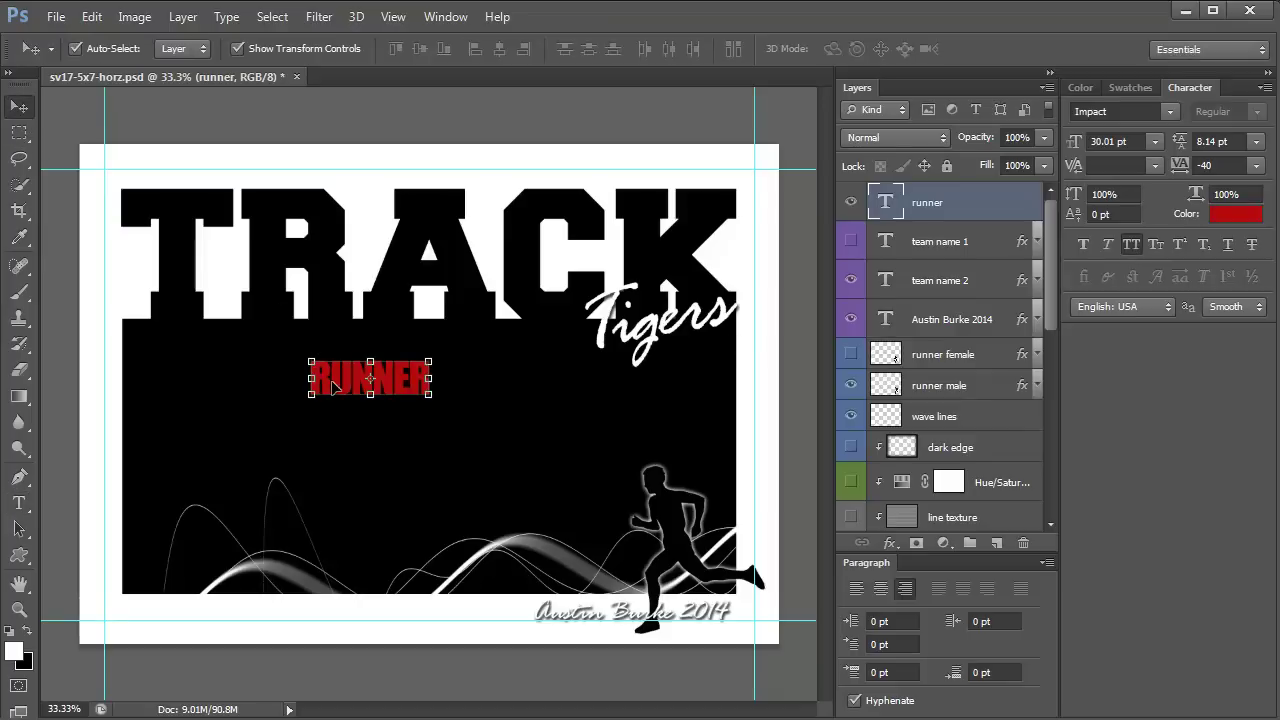
pyautogui.moveTo(335, 389); pyautogui.dragTo(275, 400)
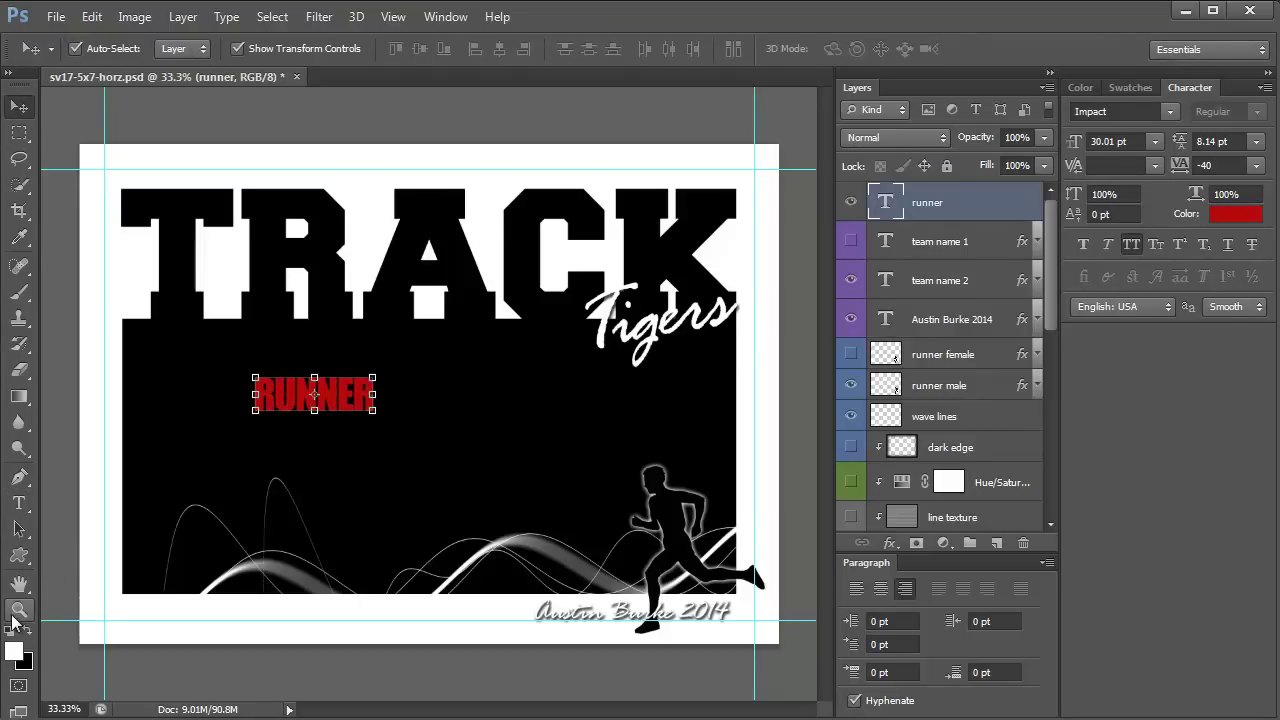
# - Set the tracking of the whole word RUNNER to 0
pyautogui.click(19, 609)
pyautogui.click(284, 398)
pyautogui.click(284, 398)
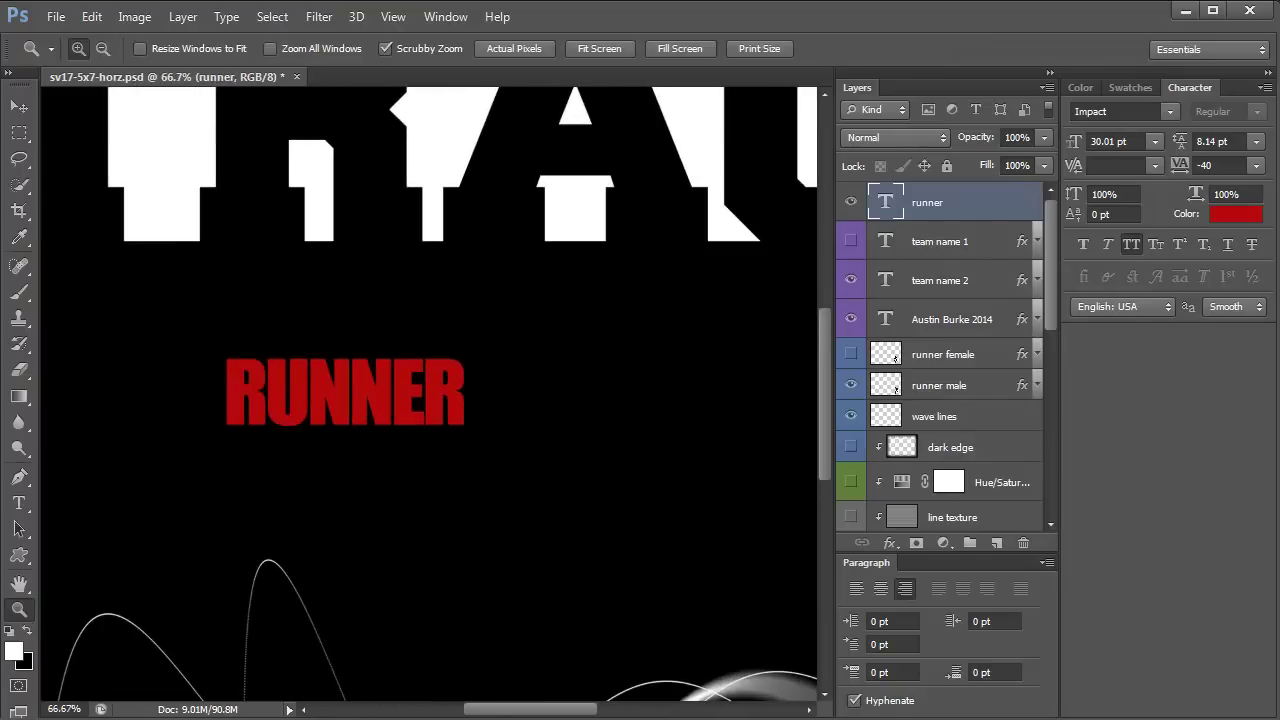
pyautogui.click(1216, 165)
pyautogui.click(19, 503)
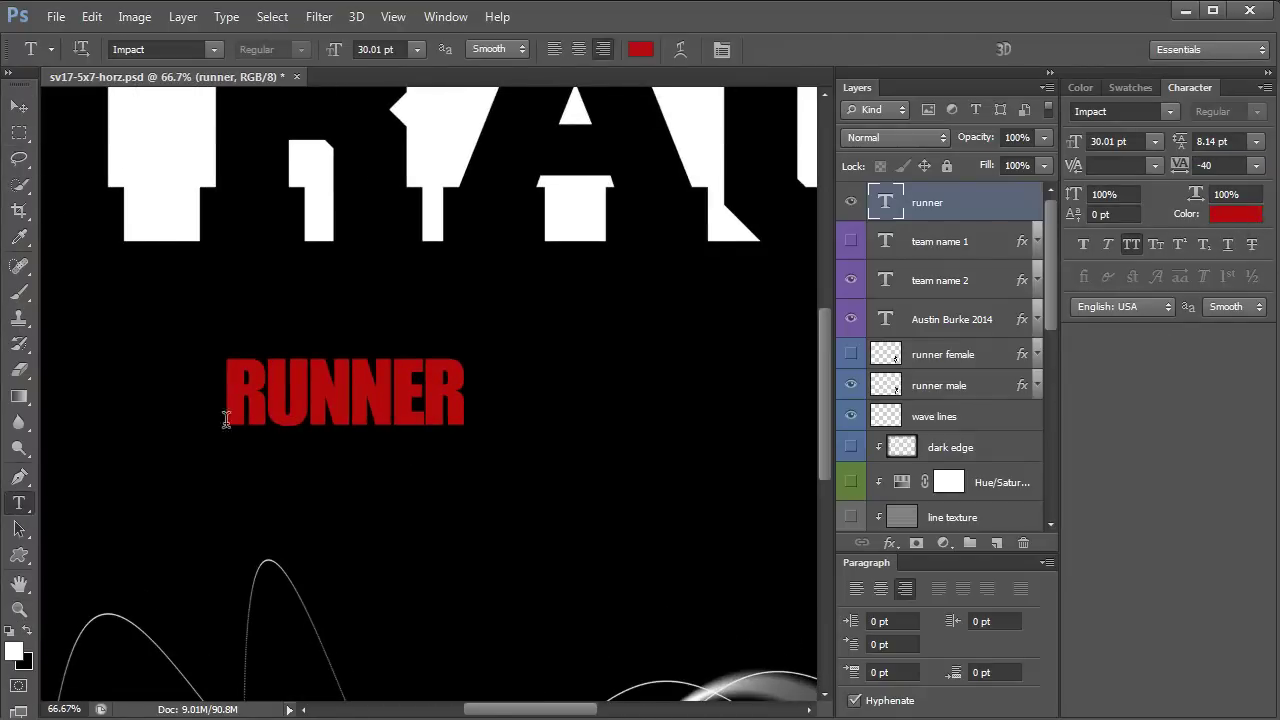
pyautogui.doubleClick(278, 413)
pyautogui.click(1216, 165)
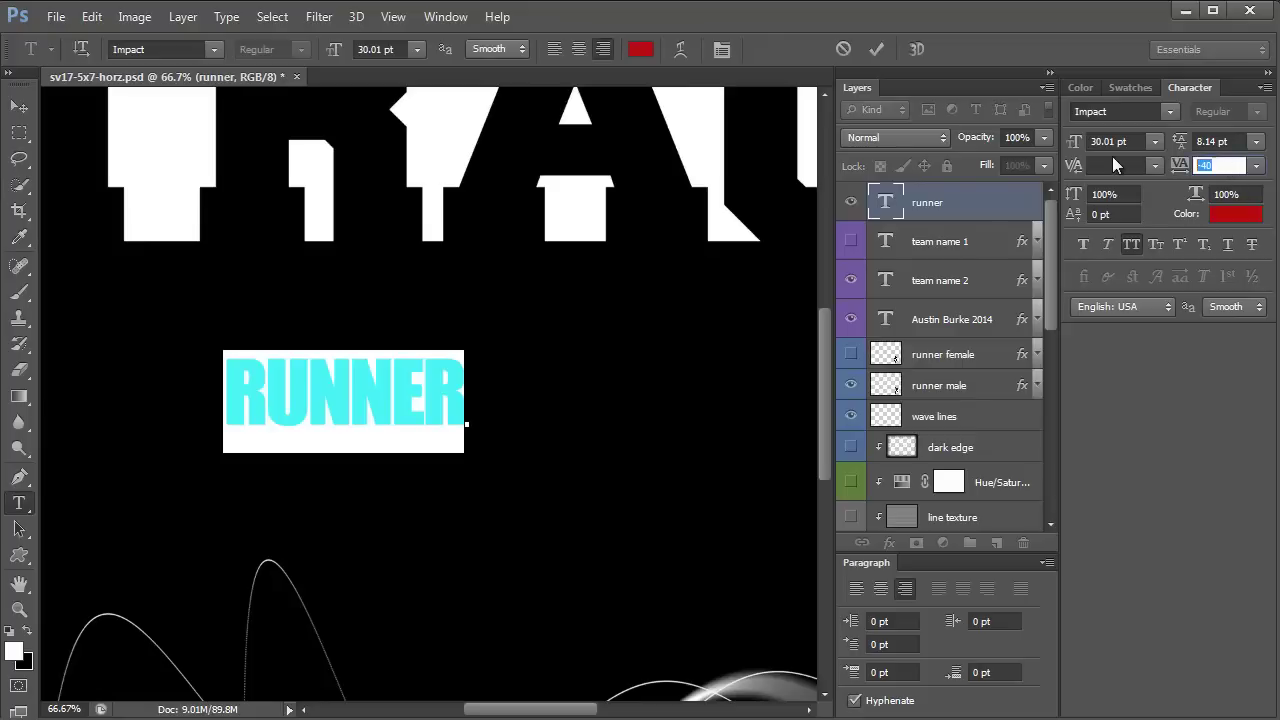
pyautogui.write('0')
pyautogui.press('Return')
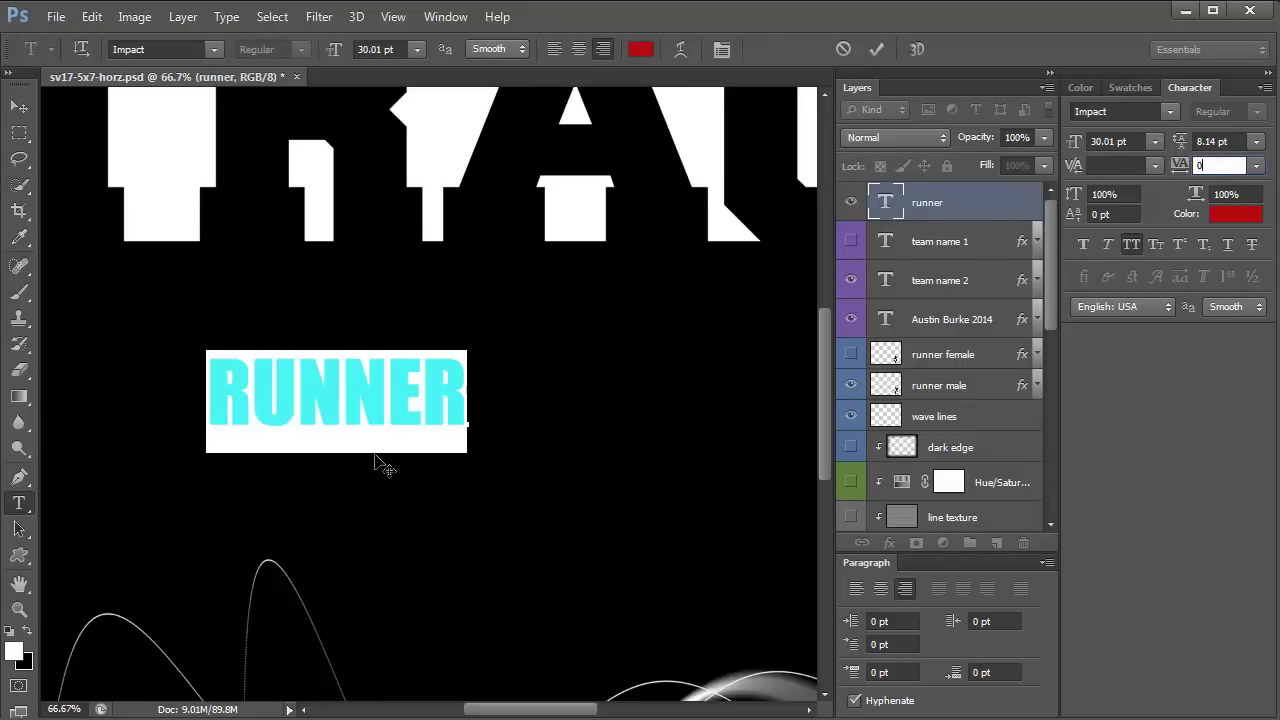
# - Set the tracking of the letters RU in RUNNER to -20
pyautogui.click(261, 404)
pyautogui.moveTo(297, 404); pyautogui.dragTo(207, 404)
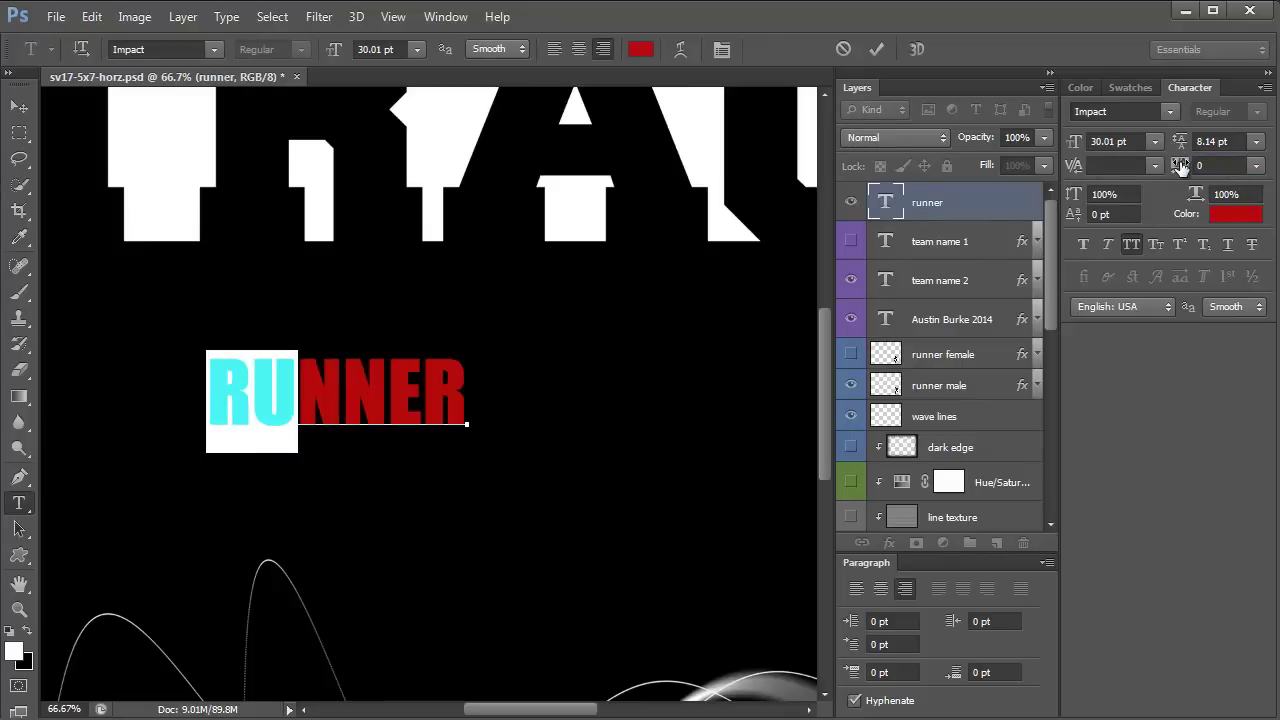
pyautogui.moveTo(1186, 165); pyautogui.dragTo(1180, 168)
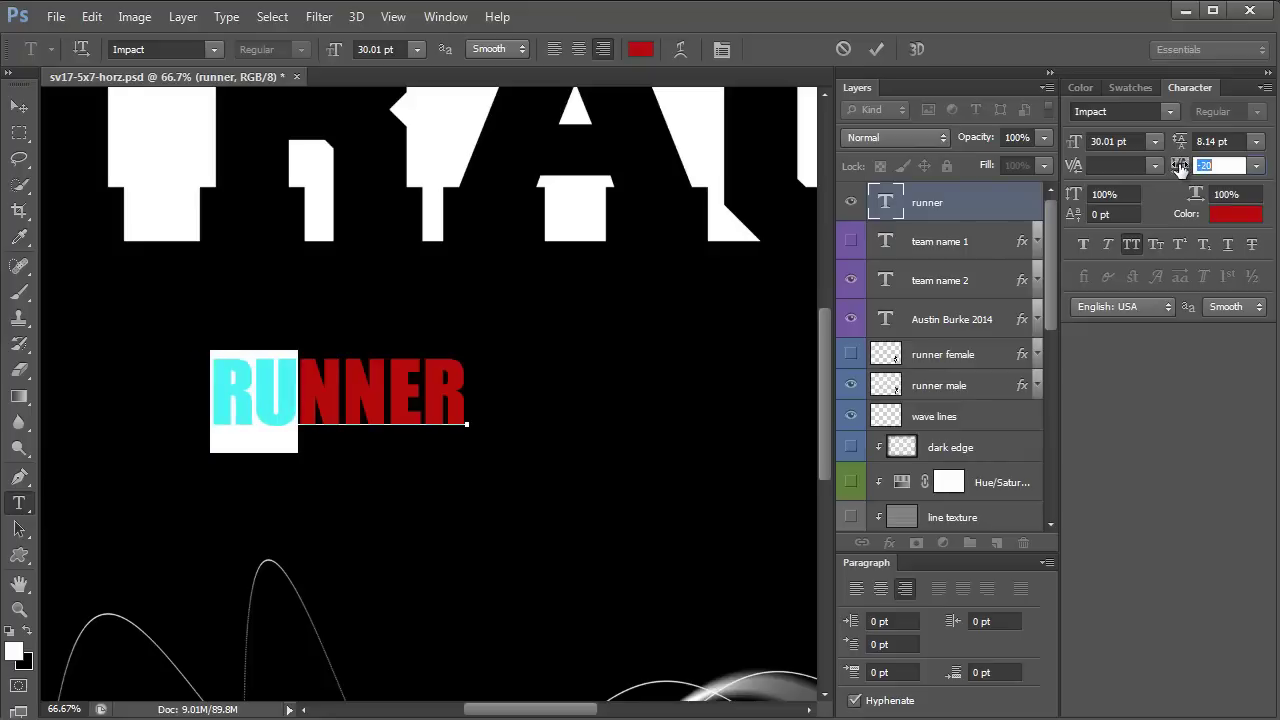
pyautogui.click(420, 385)
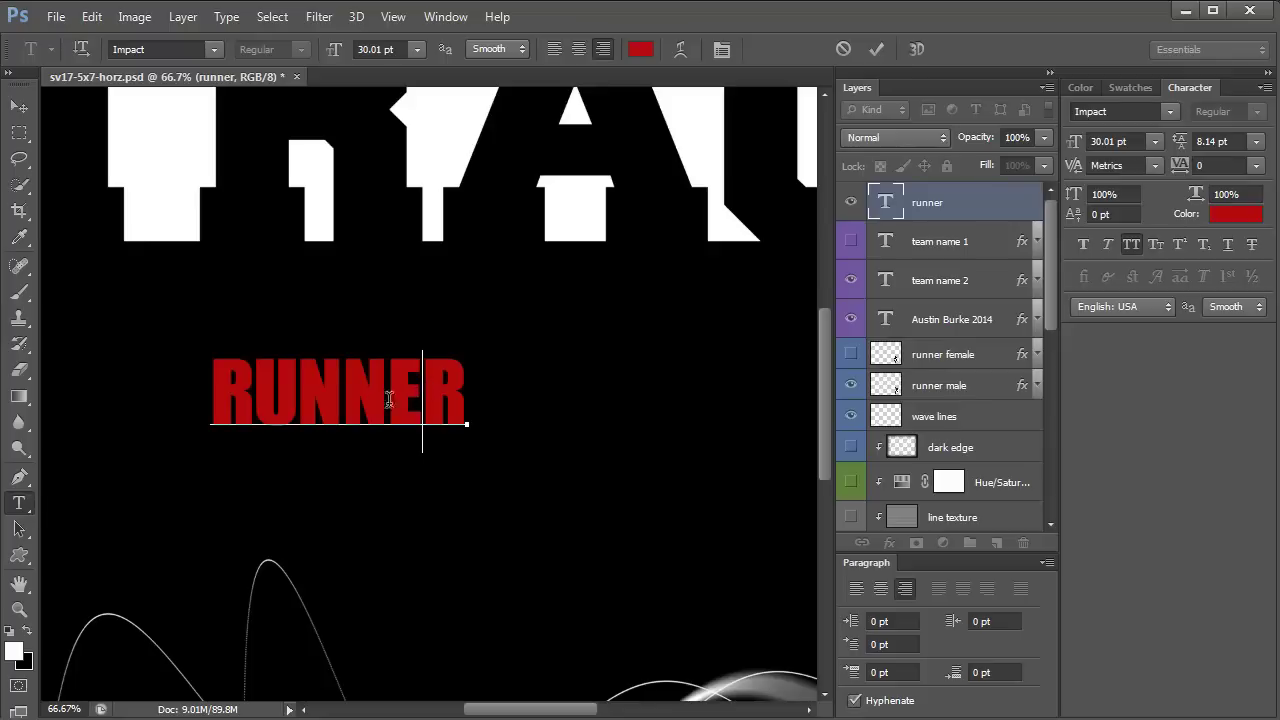
# - Set the tracking of the two middle letters NN in RUNNER to -5
pyautogui.click(345, 394)
pyautogui.hotkey('shift', 'Right')
pyautogui.hotkey('shift', 'Right')
pyautogui.press('Right')
pyautogui.moveTo(297, 401); pyautogui.dragTo(369, 402)
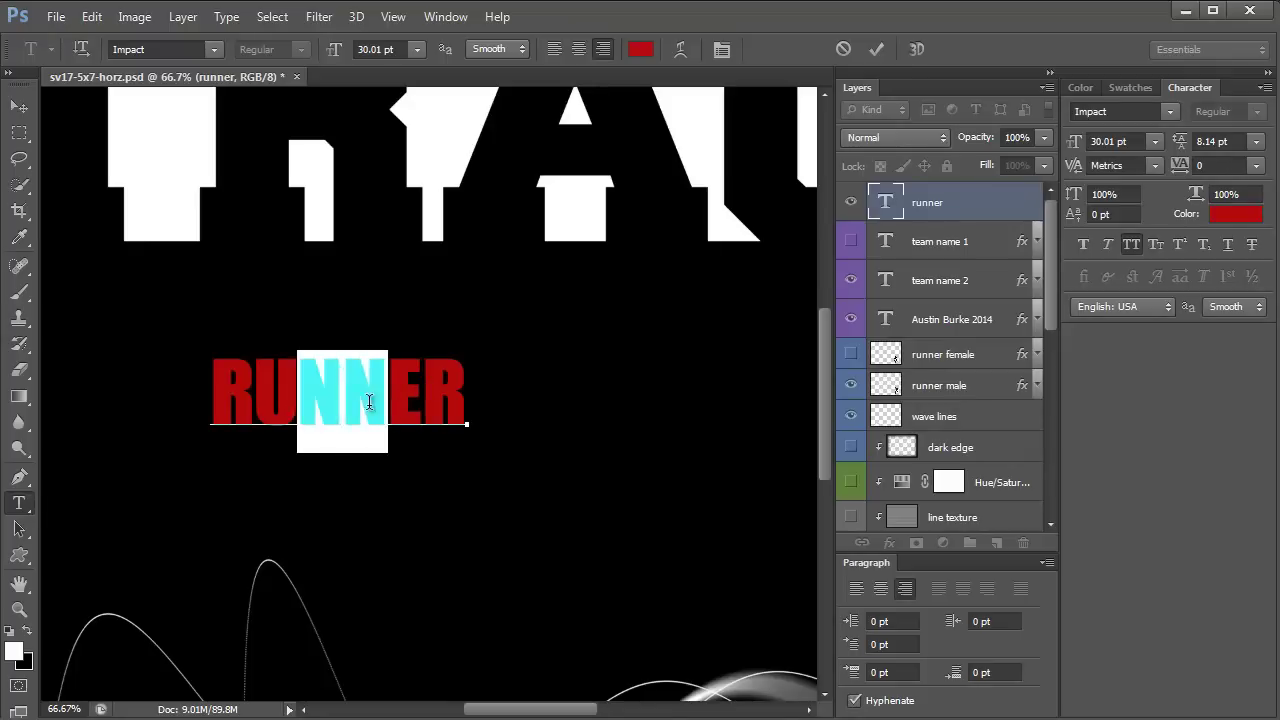
pyautogui.click(1210, 165)
pyautogui.write('-')
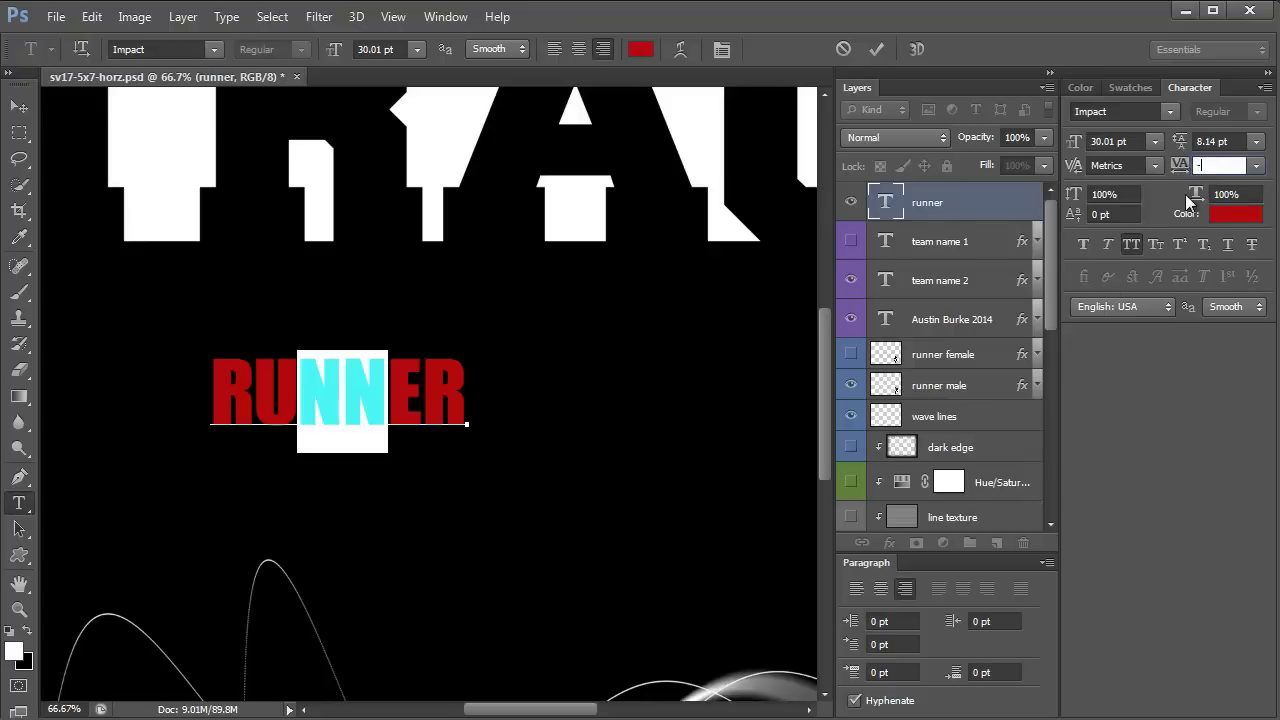
pyautogui.write('5')
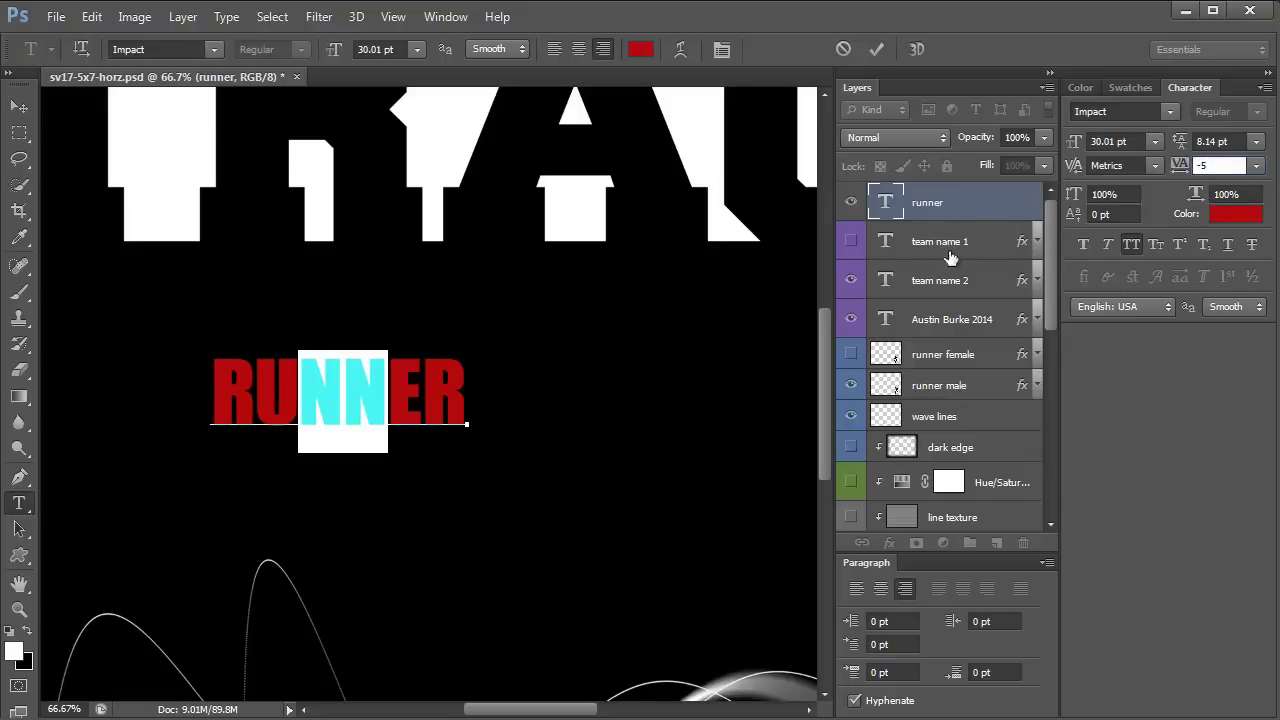
pyautogui.click(345, 390)
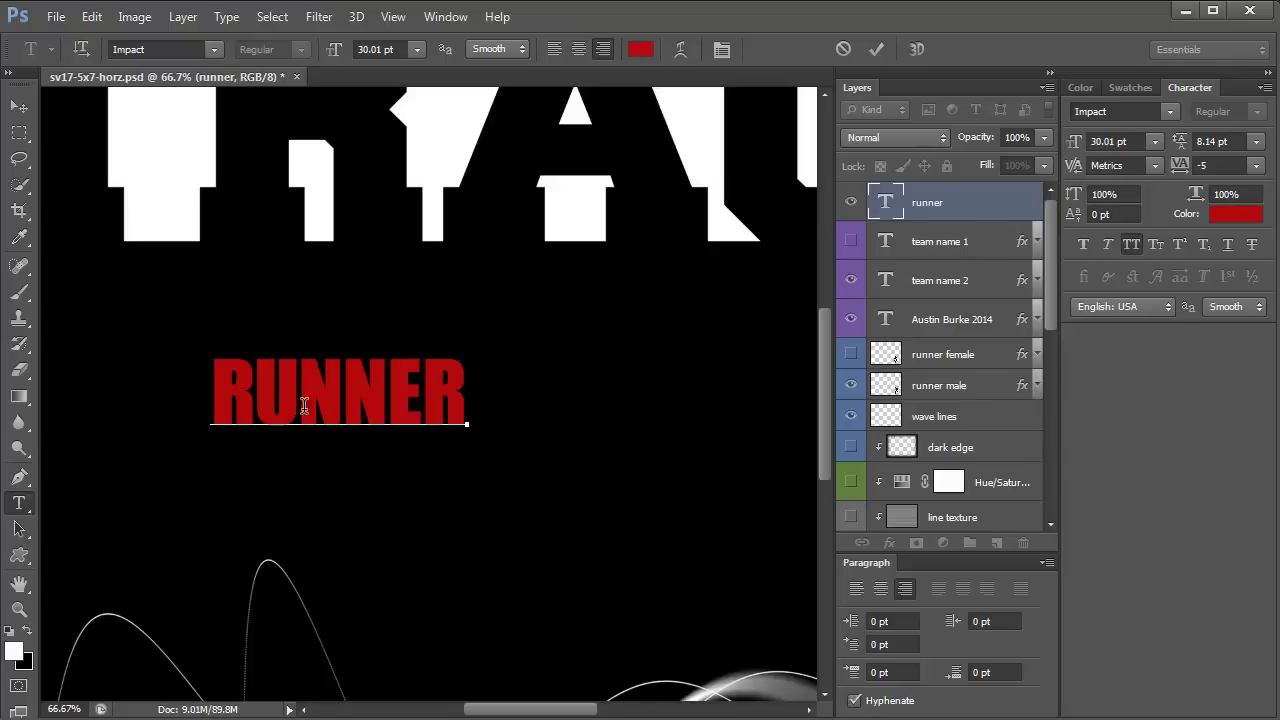
pyautogui.moveTo(304, 406); pyautogui.dragTo(342, 403)
pyautogui.click(407, 380)
# - Move the RUNNER text over the TRACK lettering and enlarge it to about 495% to span the width of the black area
pyautogui.scroll(1, 210, 320)
pyautogui.scroll(1, 352, 440)
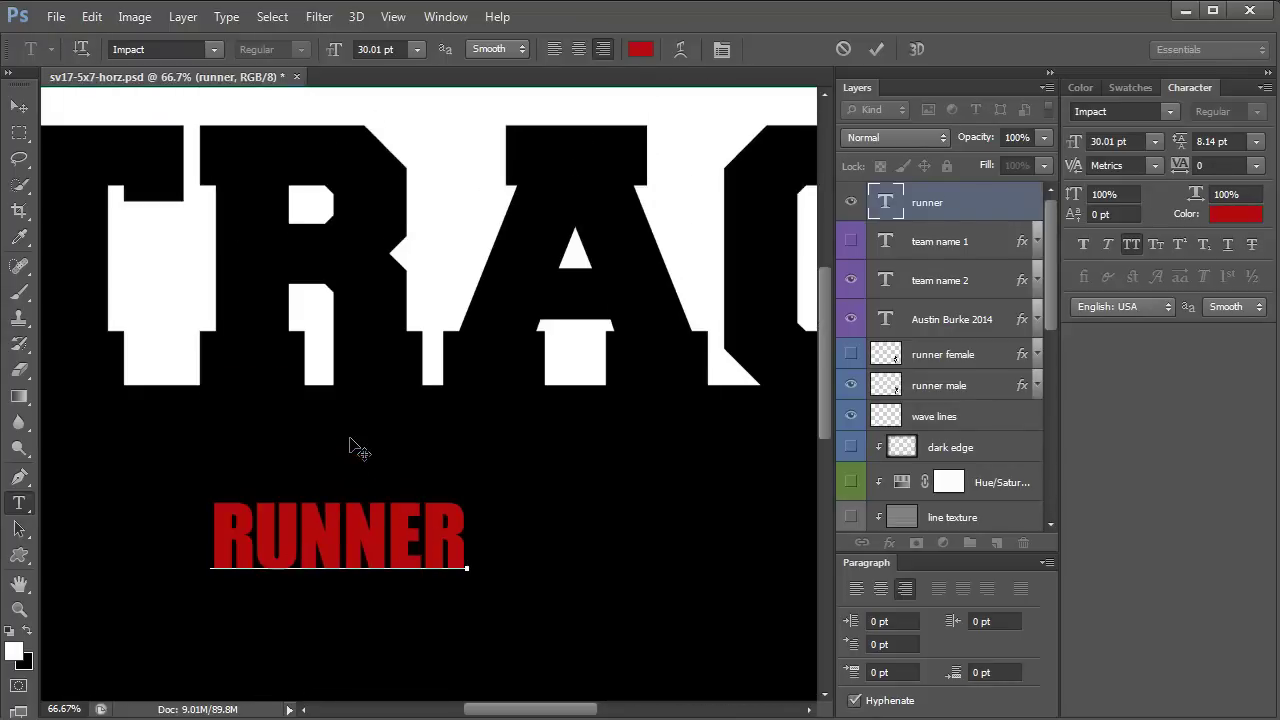
pyautogui.click(393, 17)
pyautogui.click(420, 203)
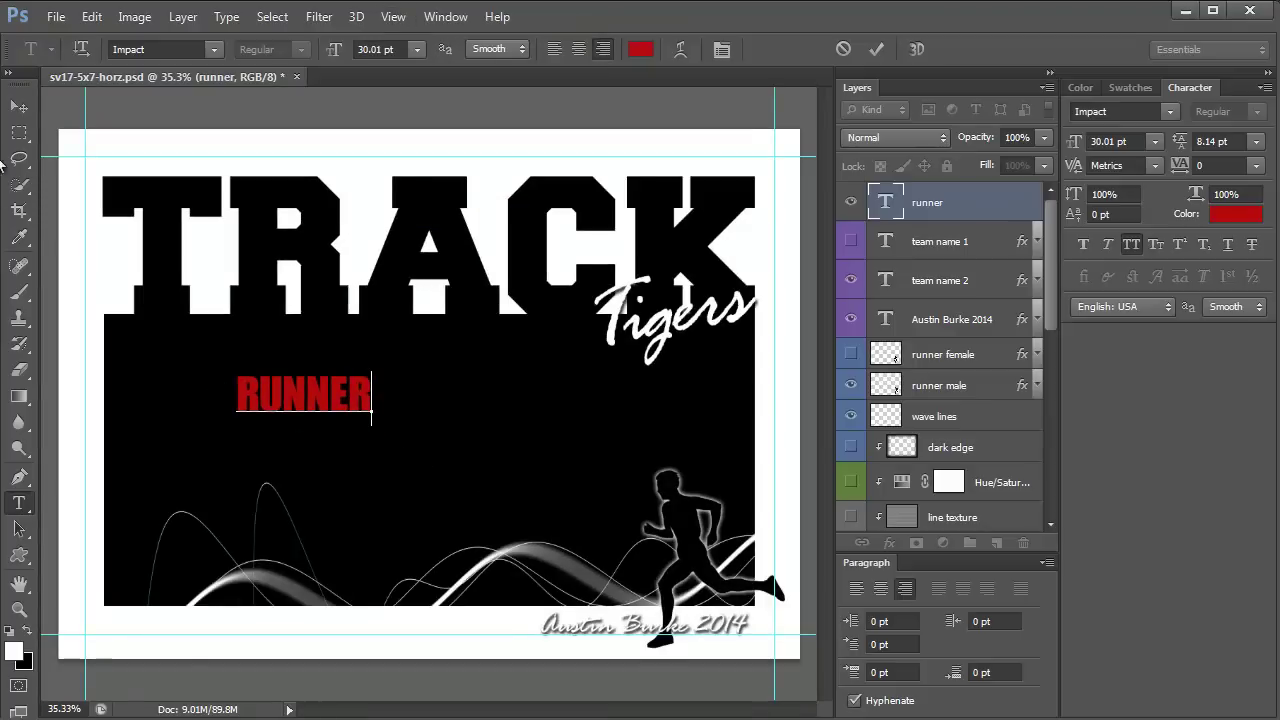
pyautogui.click(20, 107)
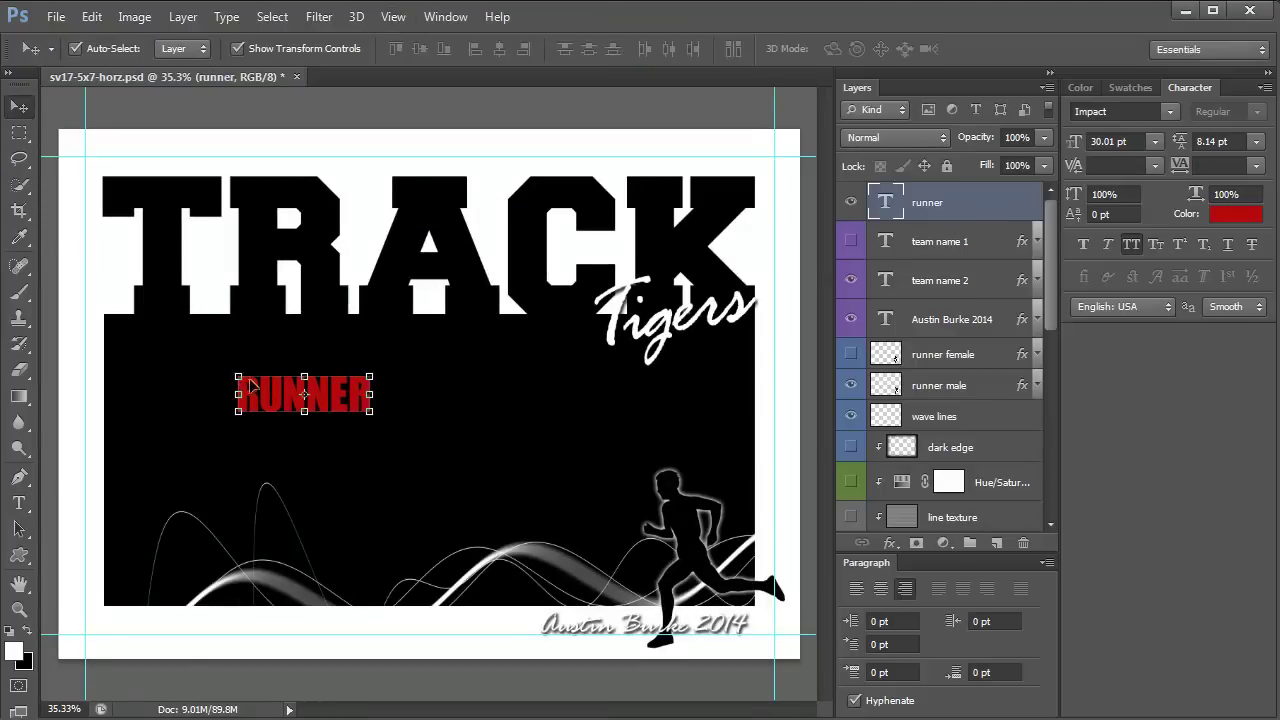
pyautogui.moveTo(272, 405); pyautogui.dragTo(701, 490)
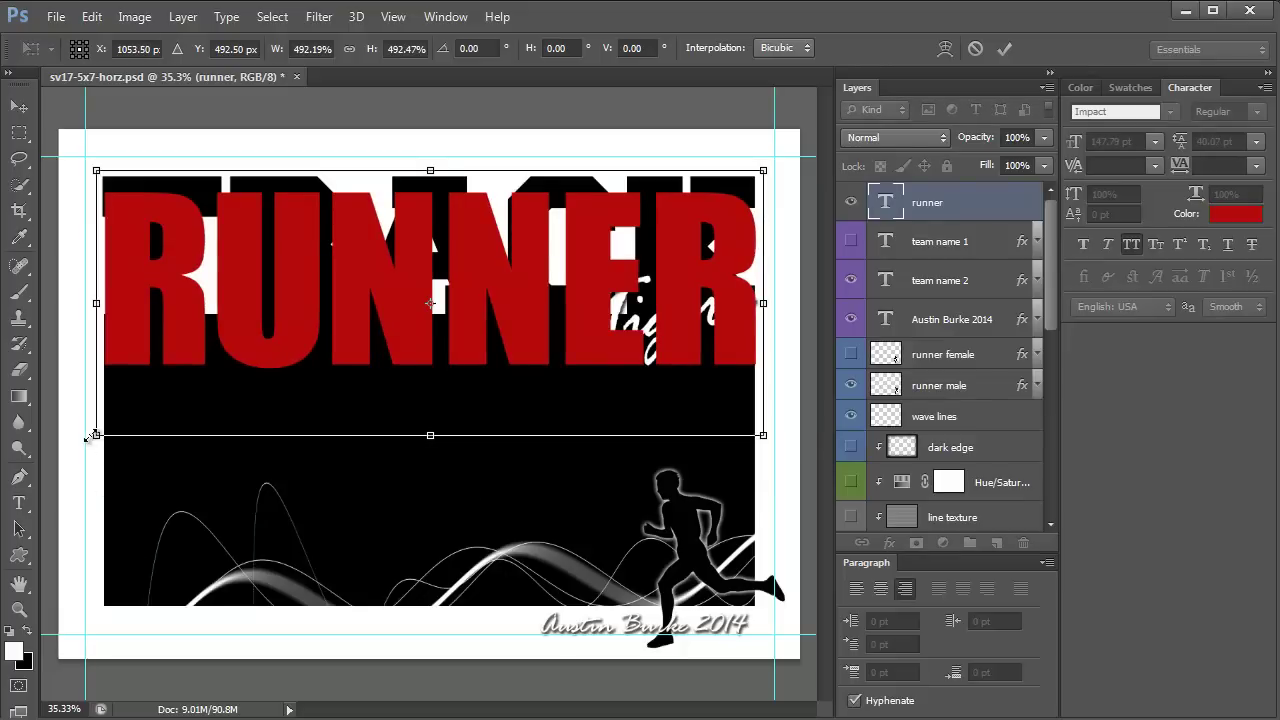
pyautogui.moveTo(92, 435); pyautogui.dragTo(94, 437)
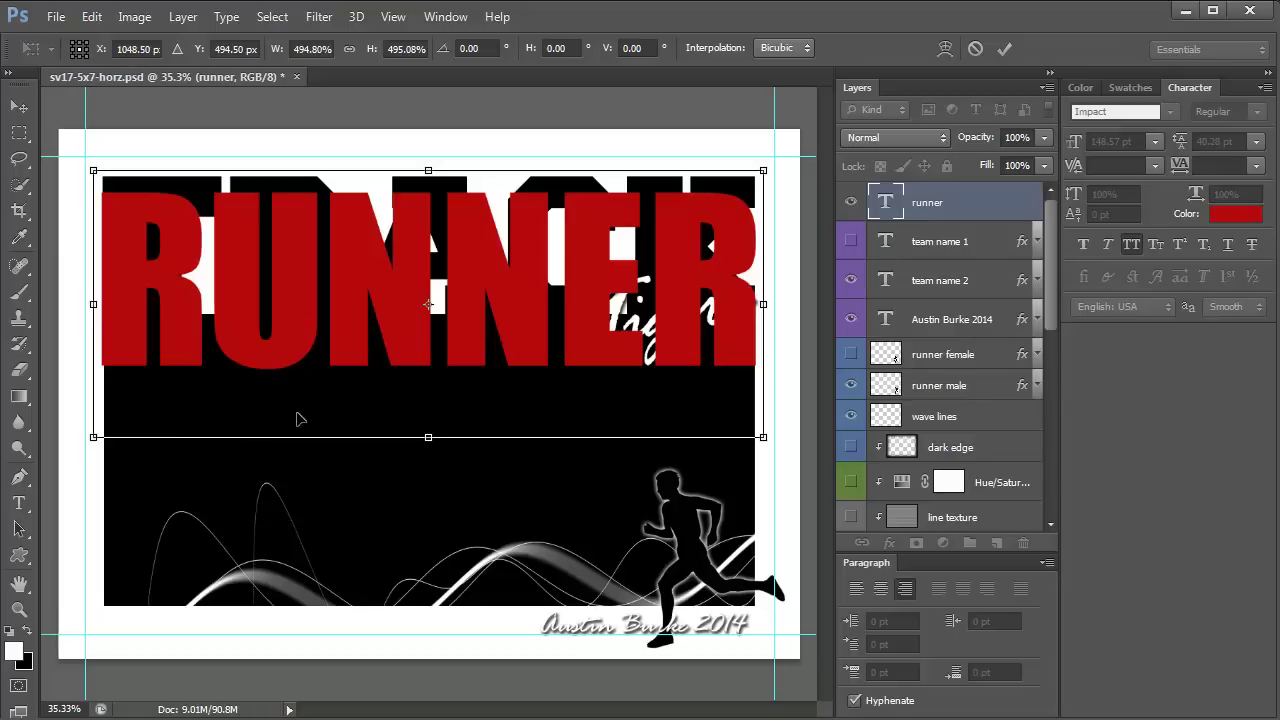
# - Nudge the enlarged RUNNER text up 51 px to the top of the TRACK lettering and apply the transform
pyautogui.hotkey('shift', 'Up')
pyautogui.hotkey('shift', 'Up')
pyautogui.hotkey('shift', 'Up')
pyautogui.press('Up')
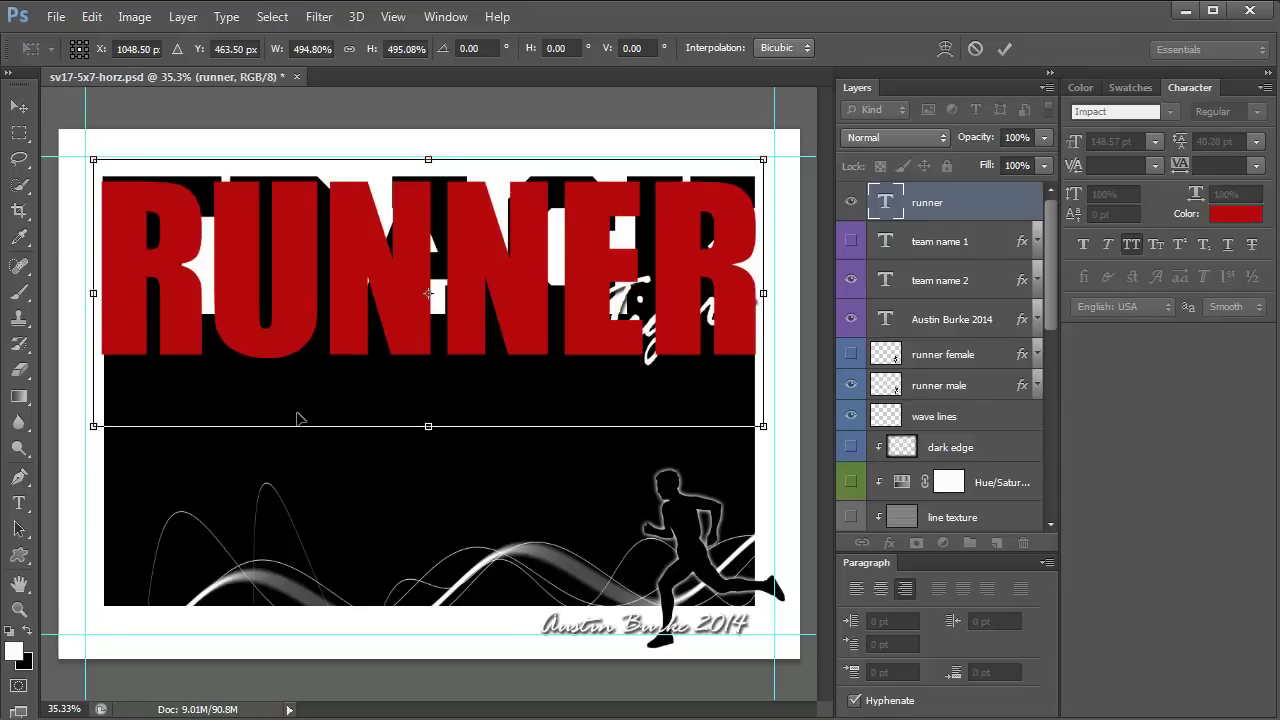
pyautogui.hotkey('shift', 'Up')
pyautogui.hotkey('shift', 'Up')
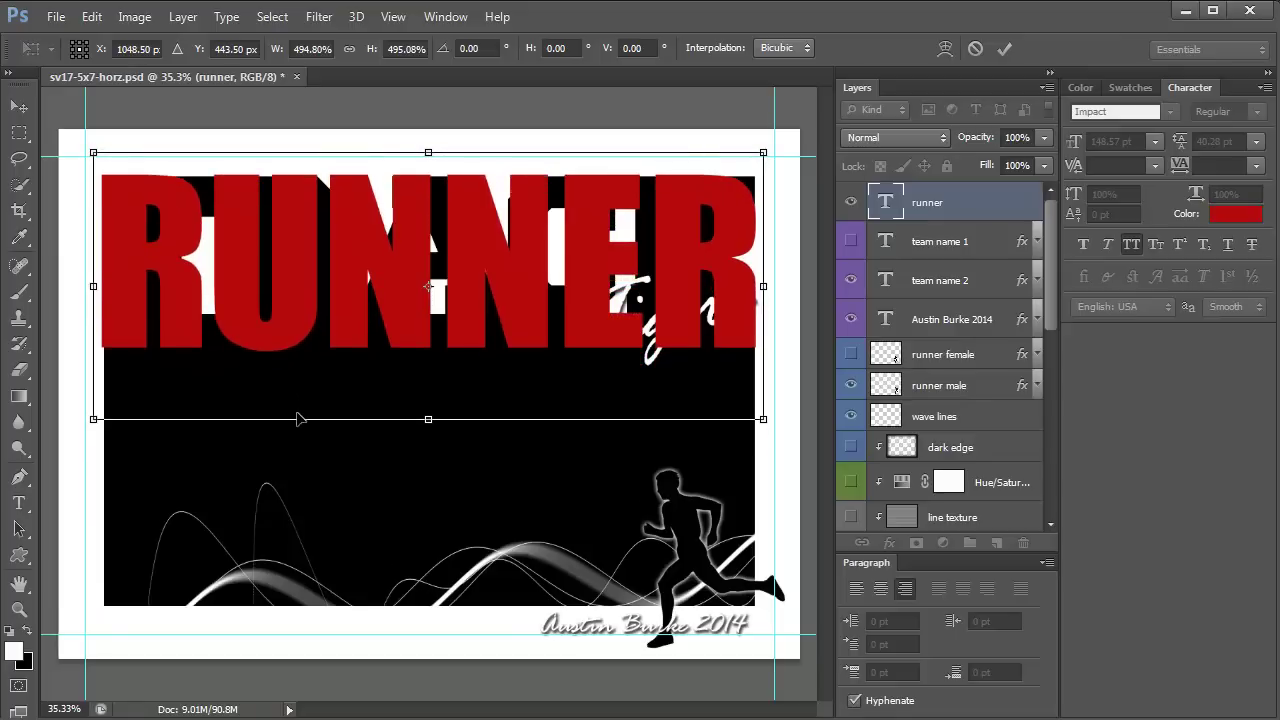
pyautogui.press('Return')
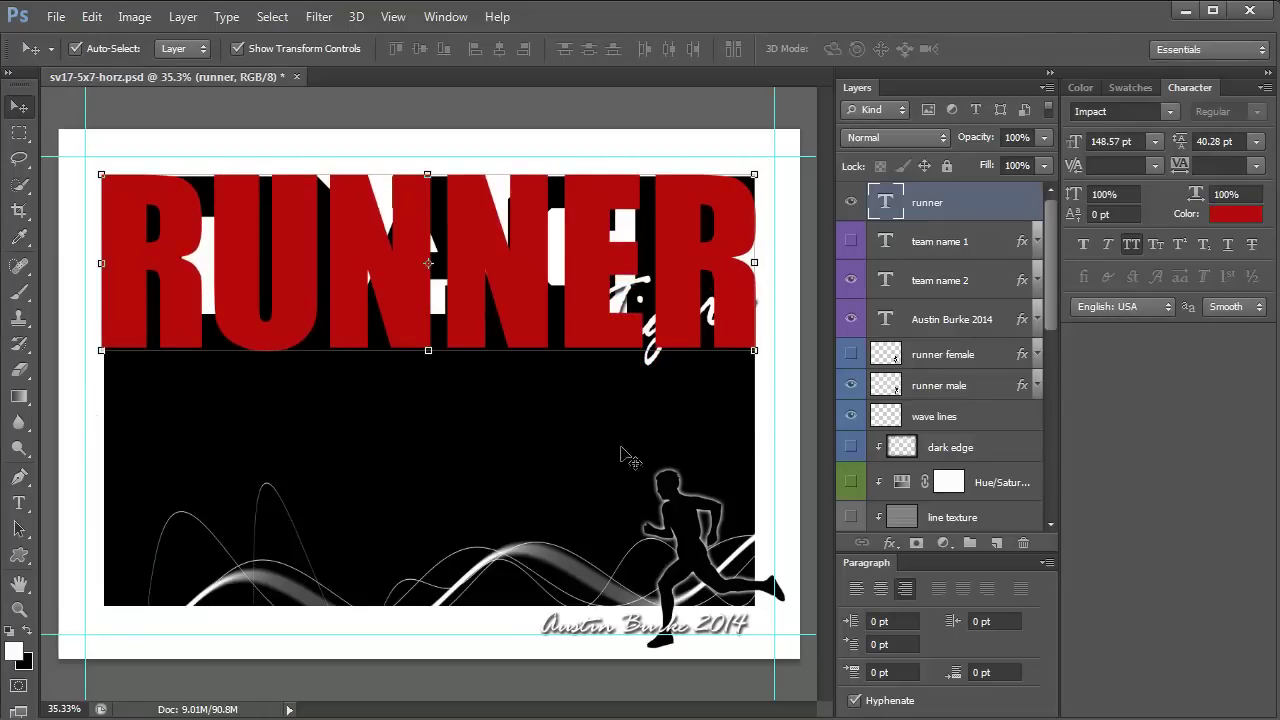
# - Fill a rectangle covering the TRACK cutout behind RUNNER with white on the frame track layer, ending just above the new letters' bottom edge
pyautogui.click(789, 382)
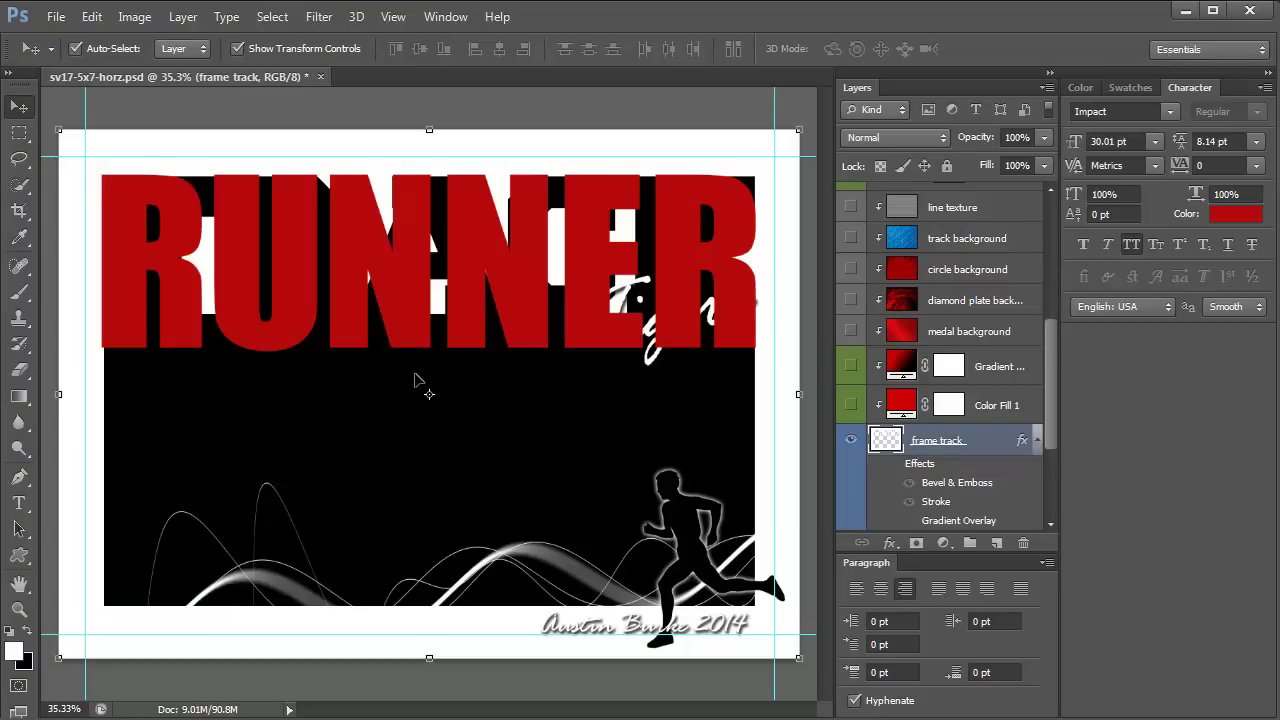
pyautogui.scroll(3, 1010, 397)
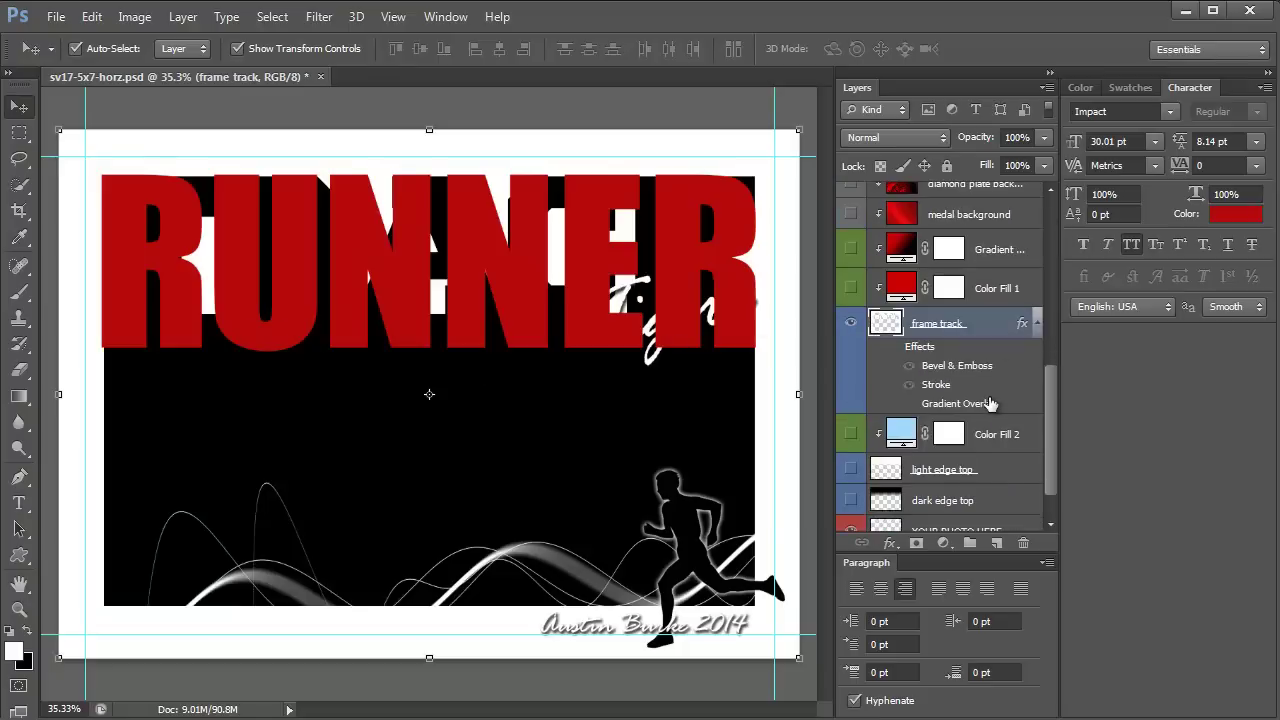
pyautogui.scroll(-4, 990, 400)
pyautogui.scroll(5, 1052, 399)
pyautogui.click(960, 202)
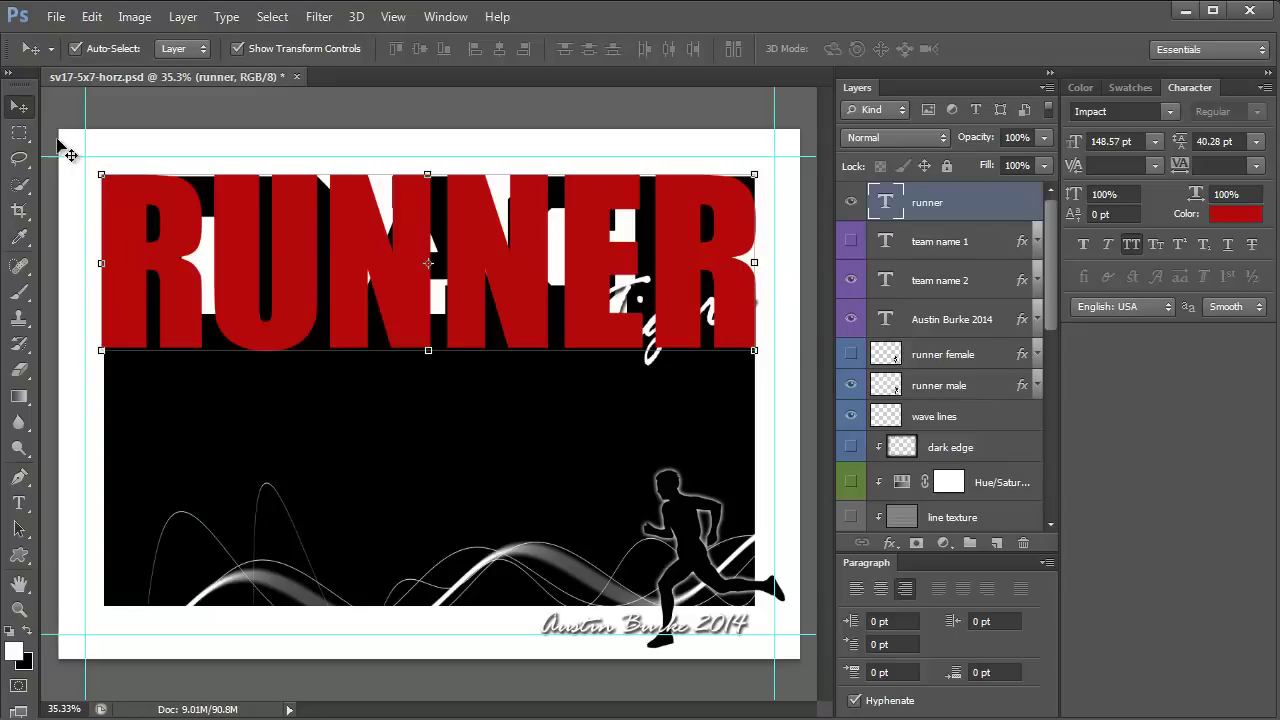
pyautogui.click(19, 132)
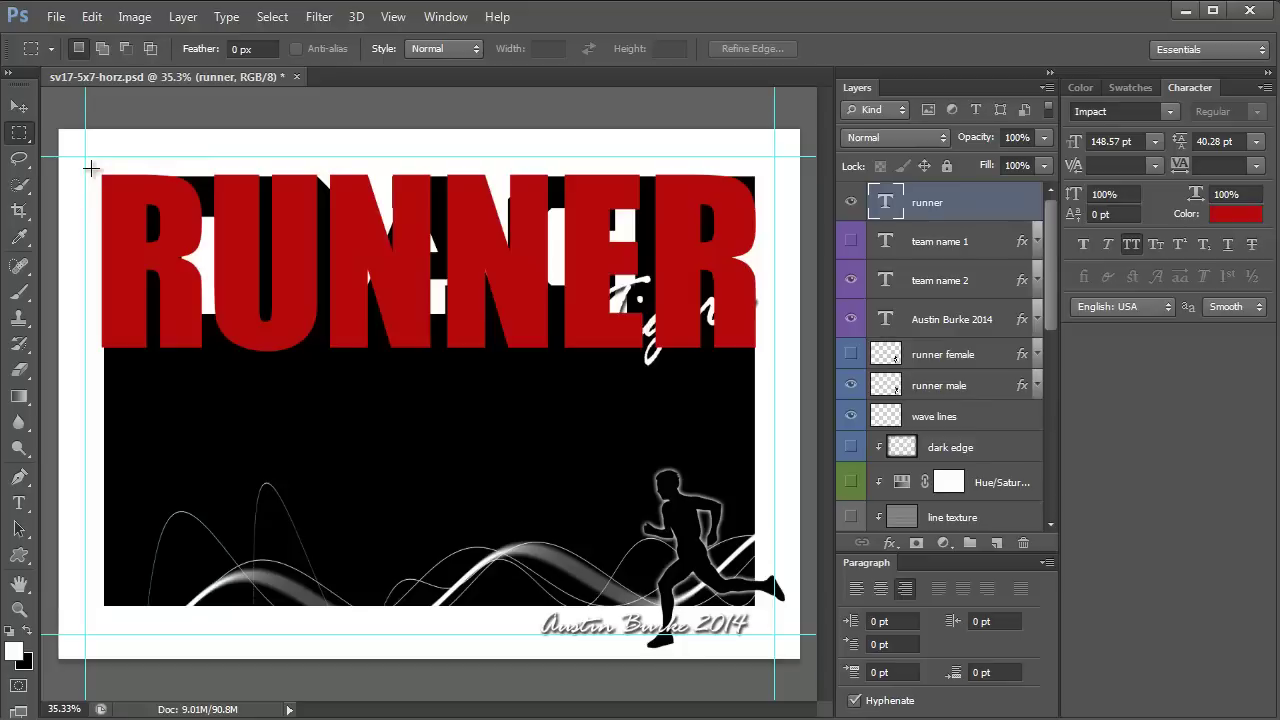
pyautogui.moveTo(91, 169); pyautogui.dragTo(760, 342)
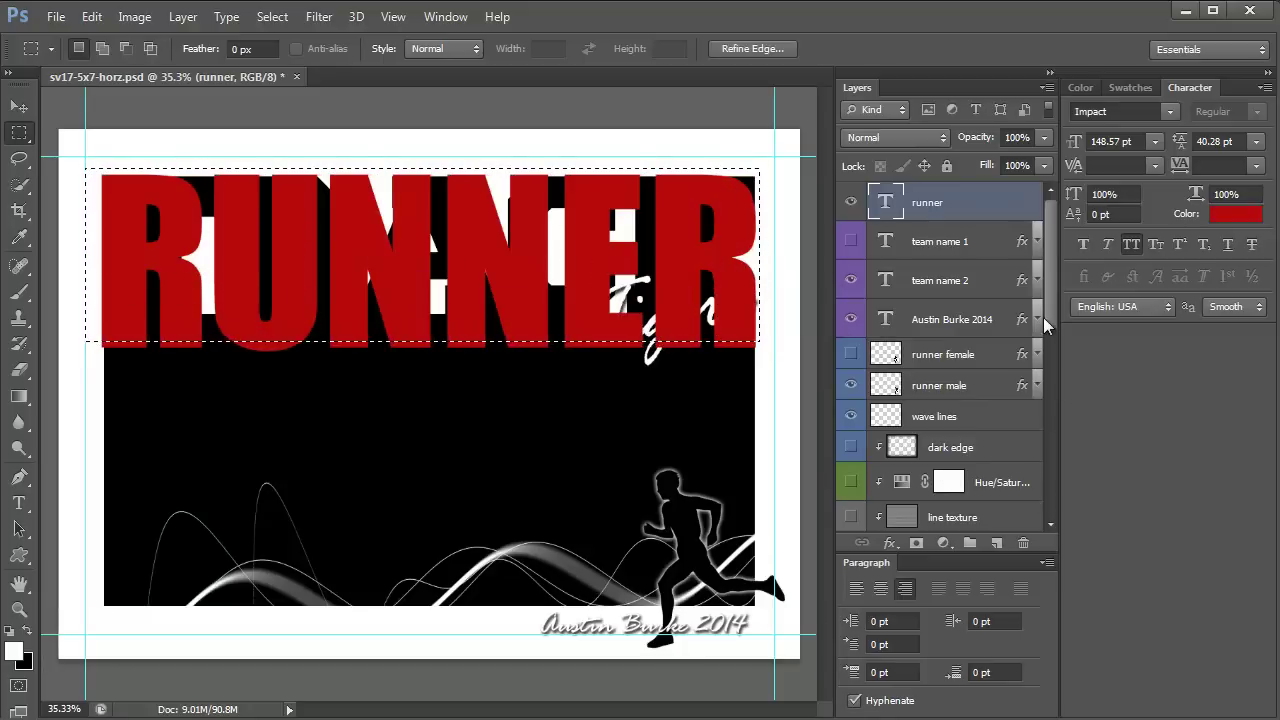
pyautogui.moveTo(1050, 313); pyautogui.dragTo(1055, 460)
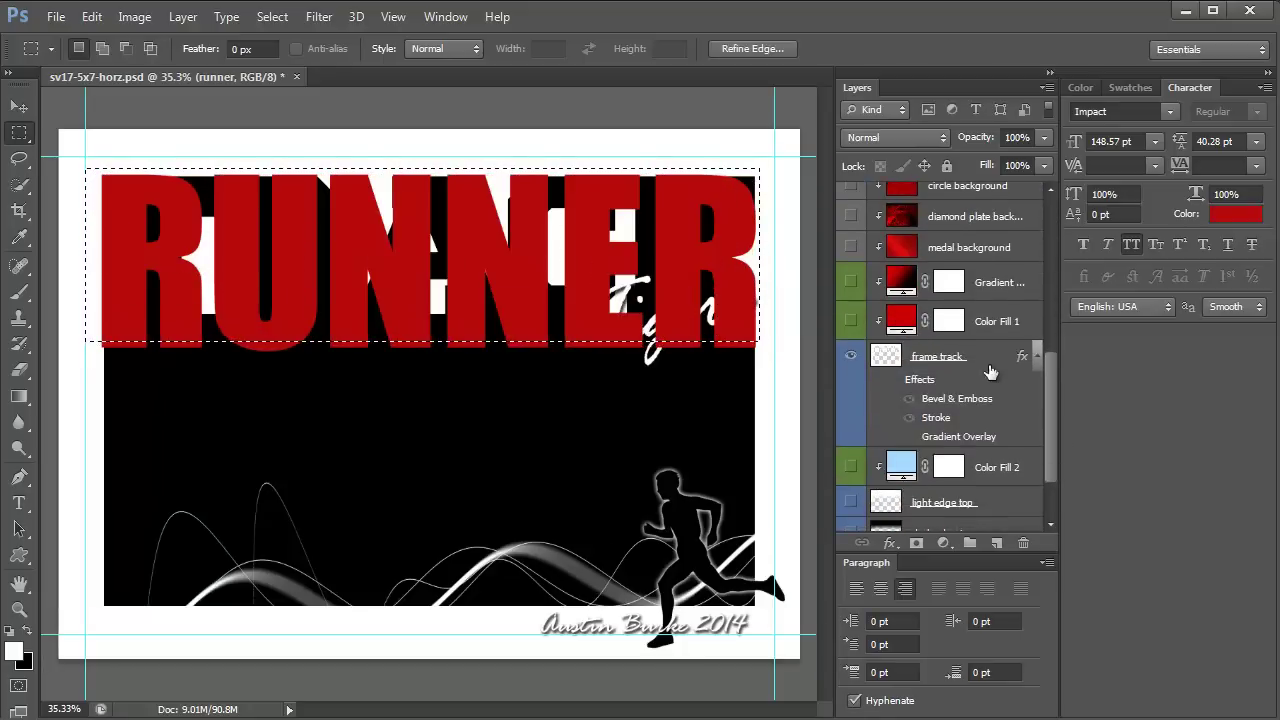
pyautogui.click(980, 362)
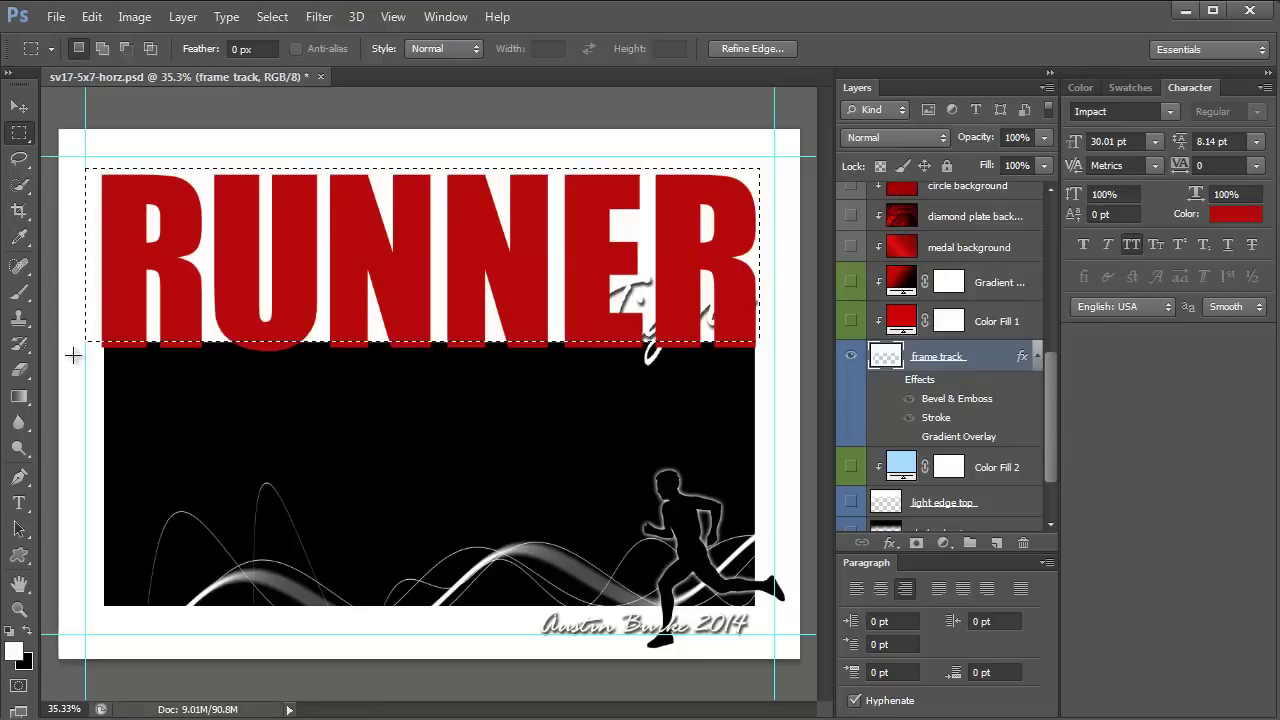
# - Replace the rectangular selection with the outline of the runner text layer's letters and hide that layer
pyautogui.scroll(10, 895, 294)
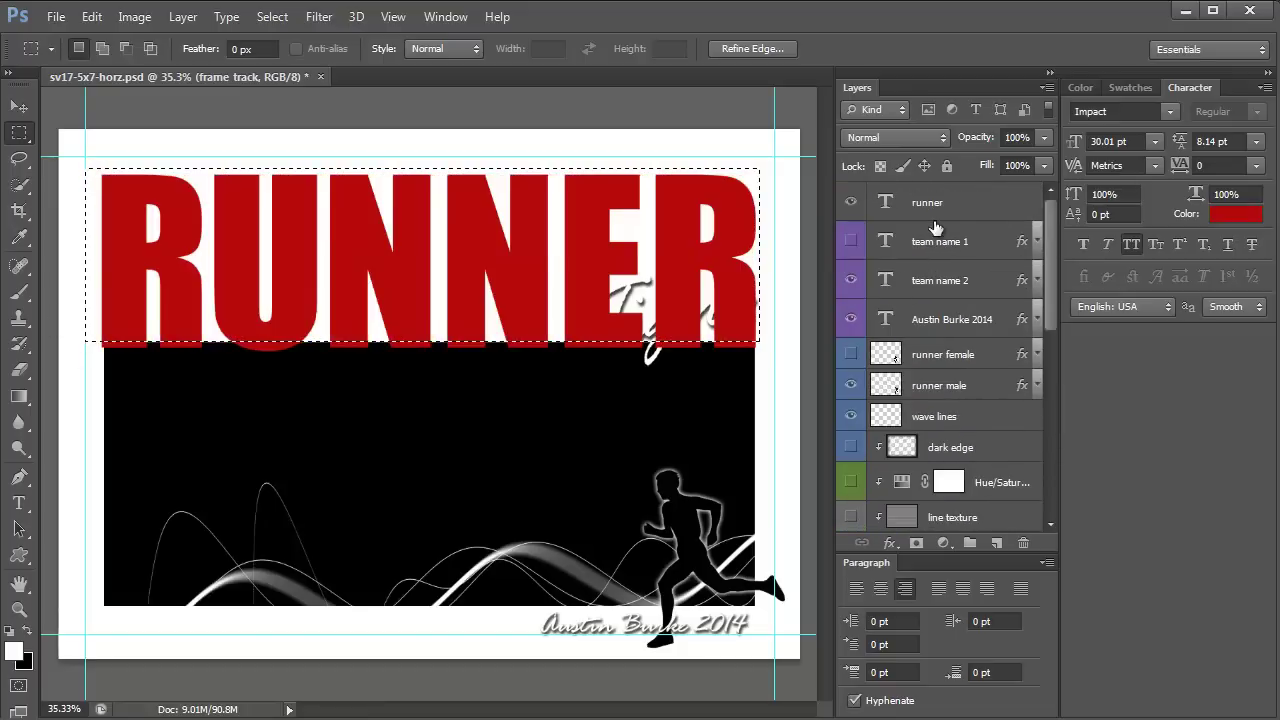
pyautogui.click(952, 219)
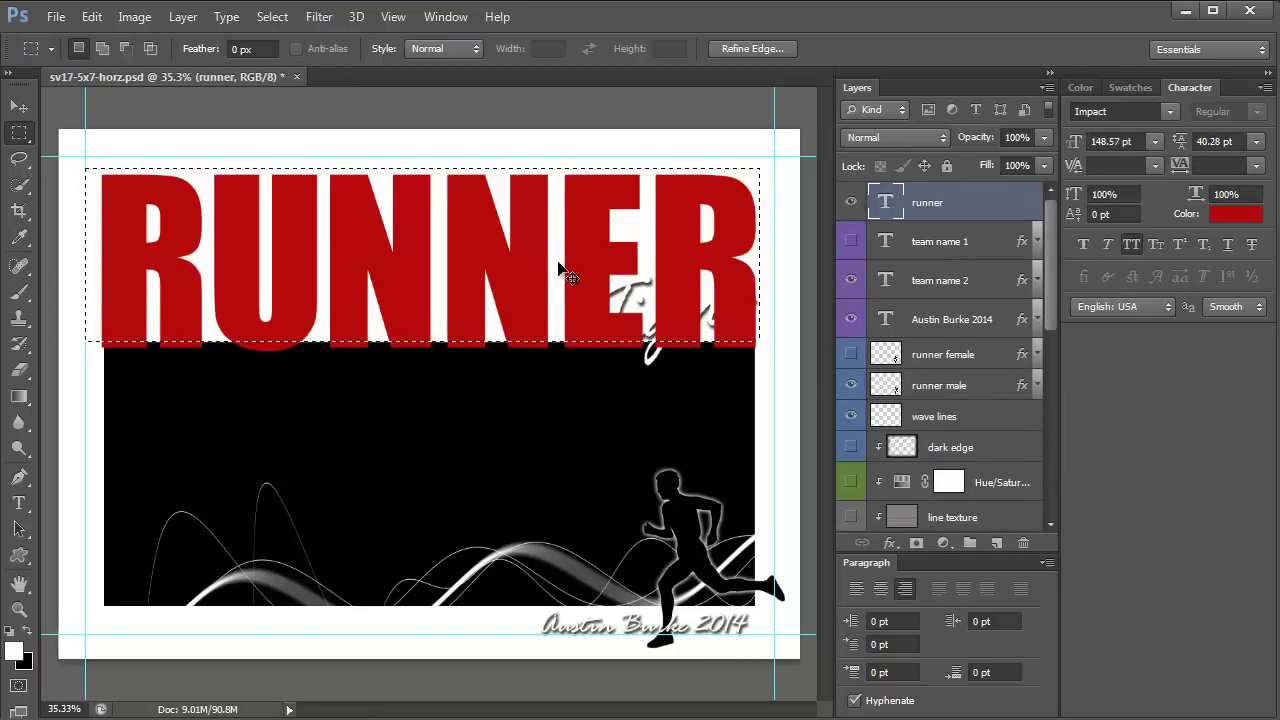
pyautogui.hotkey('ctrl', 'd')
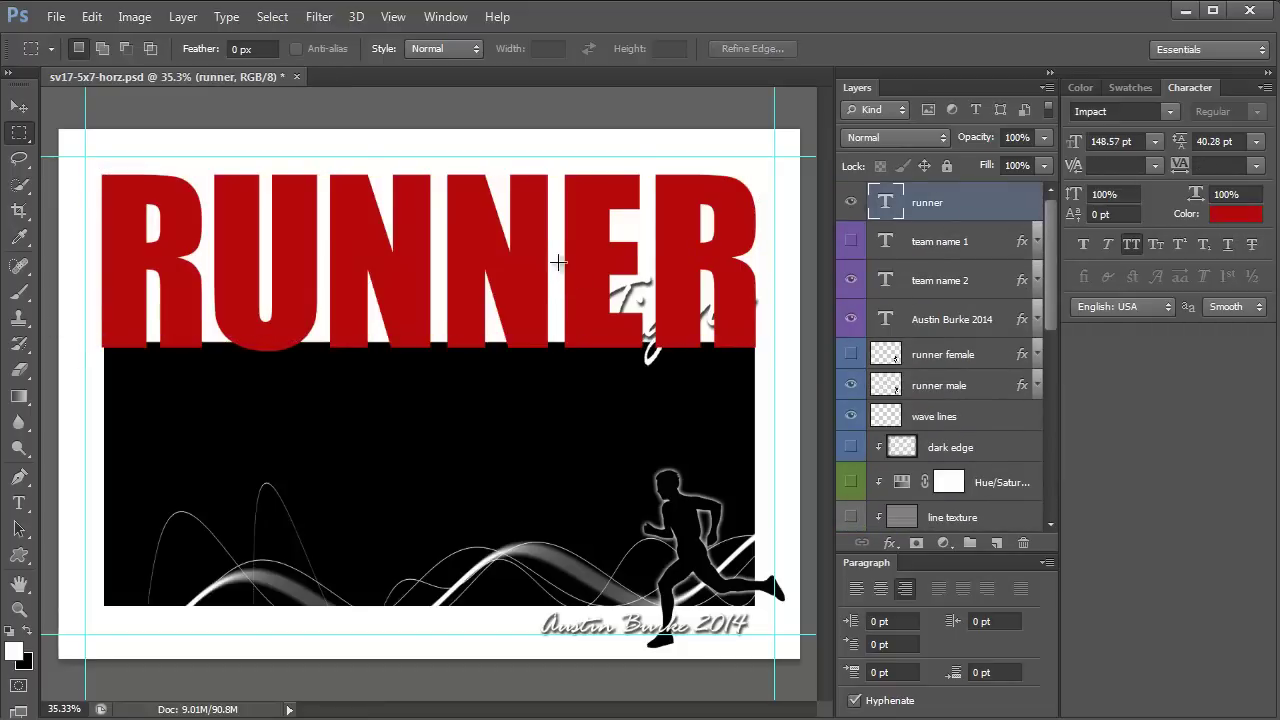
pyautogui.keyDown('ctrl'); pyautogui.click(888, 205); pyautogui.keyUp('ctrl')
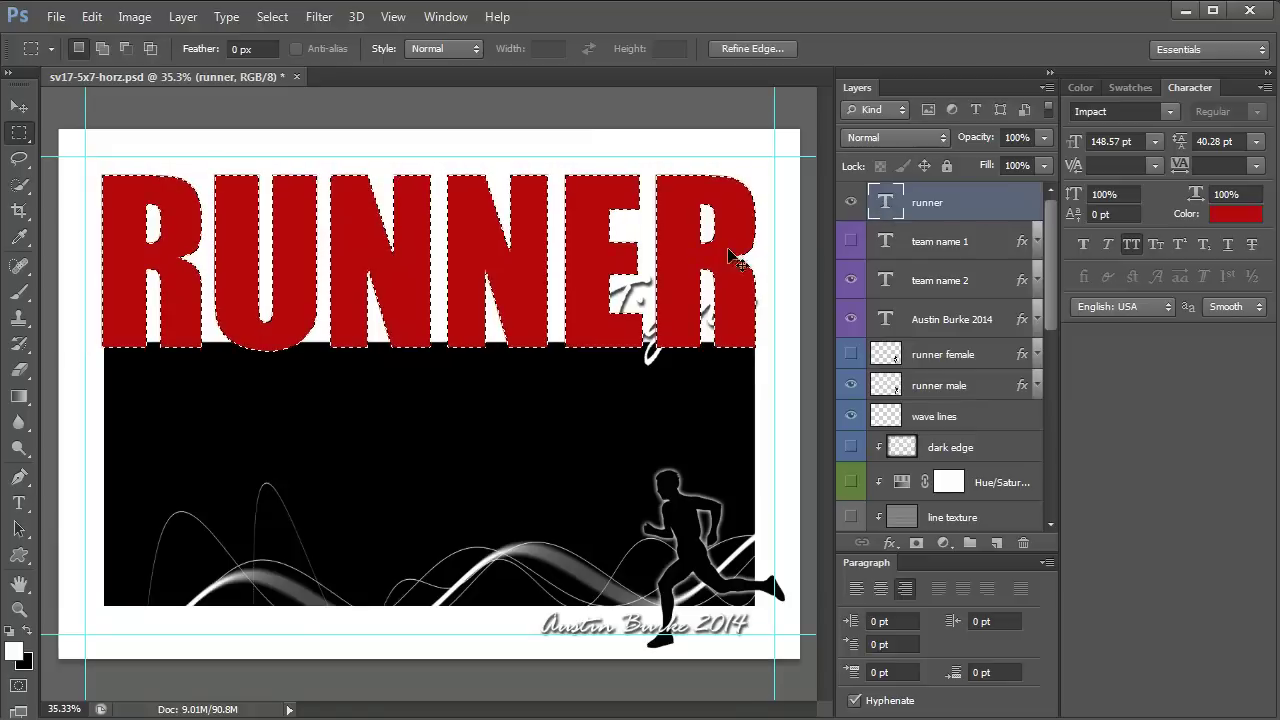
pyautogui.click(850, 205)
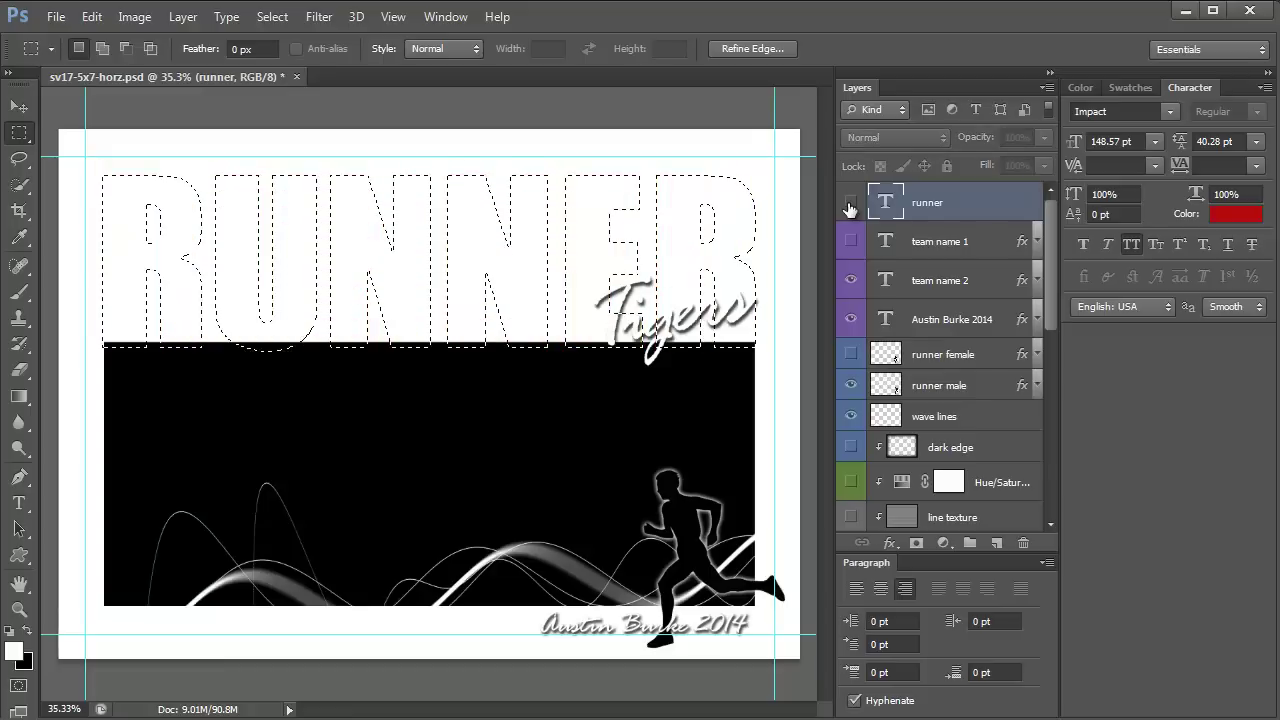
# - Cut the selected RUNNER letter shapes out of the frame track layer and clear the selection
pyautogui.scroll(-5, 967, 330)
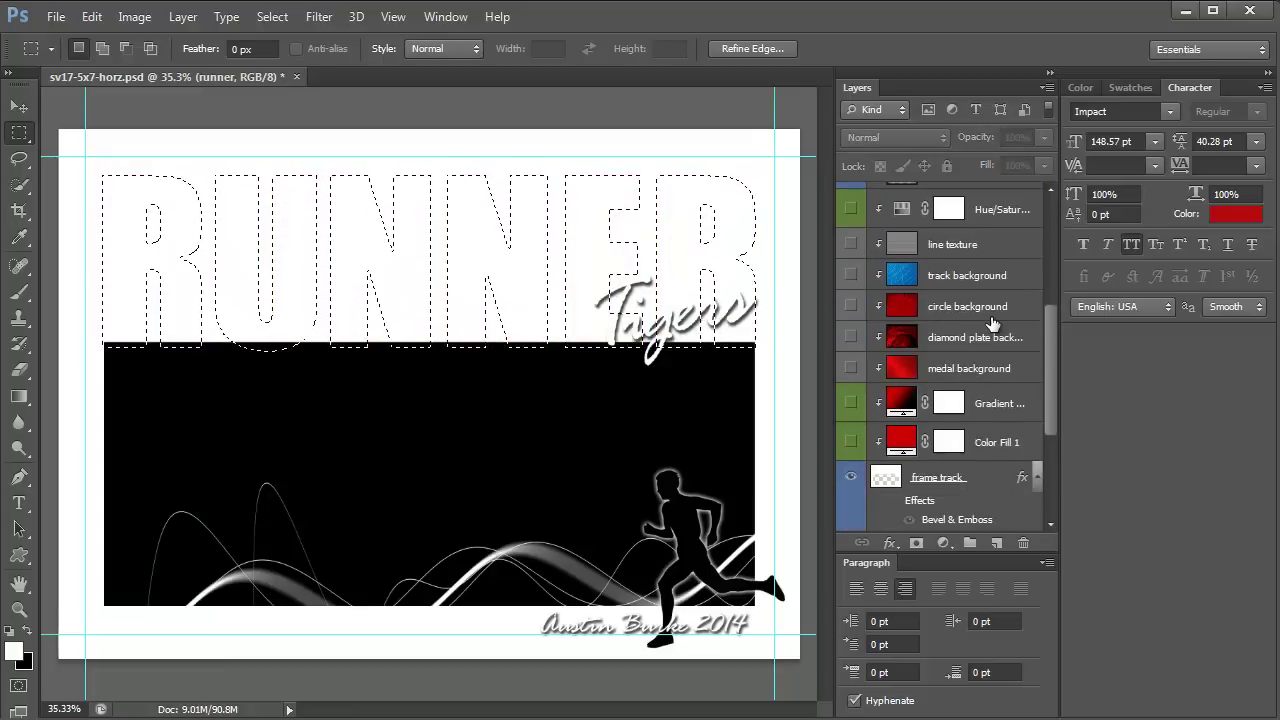
pyautogui.click(988, 405)
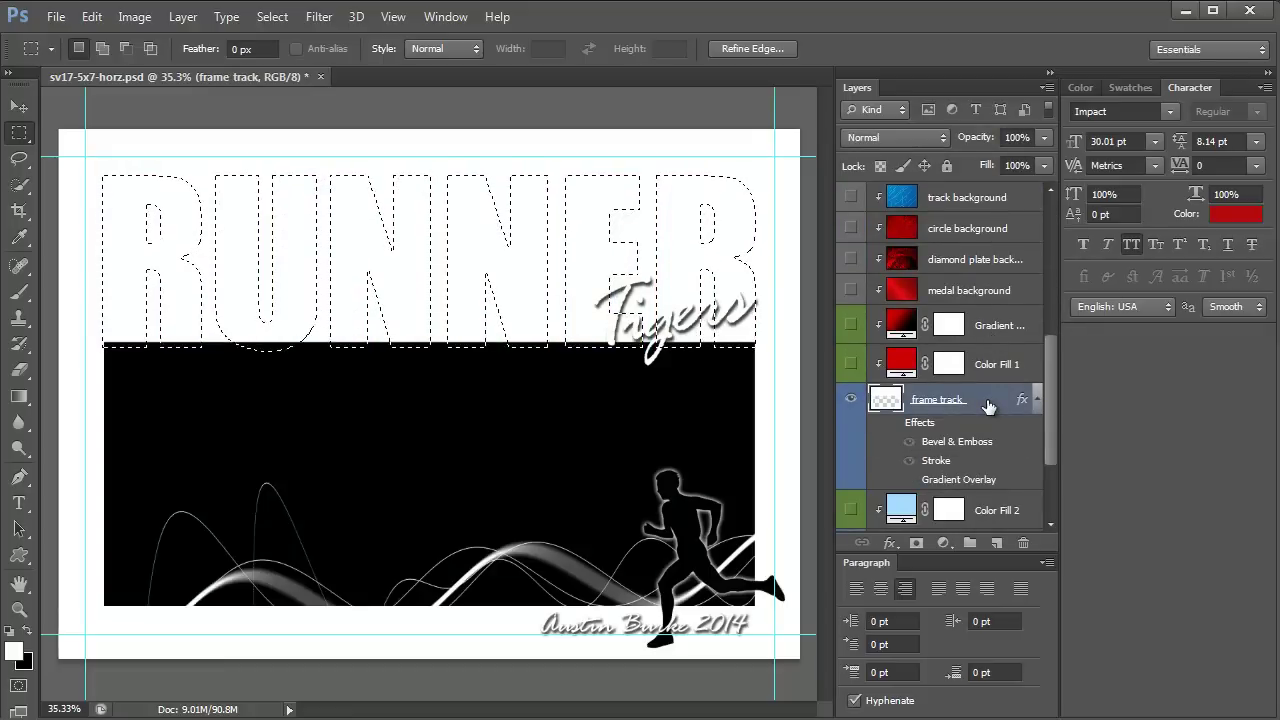
pyautogui.hotkey('ctrl', 'BackSpace')
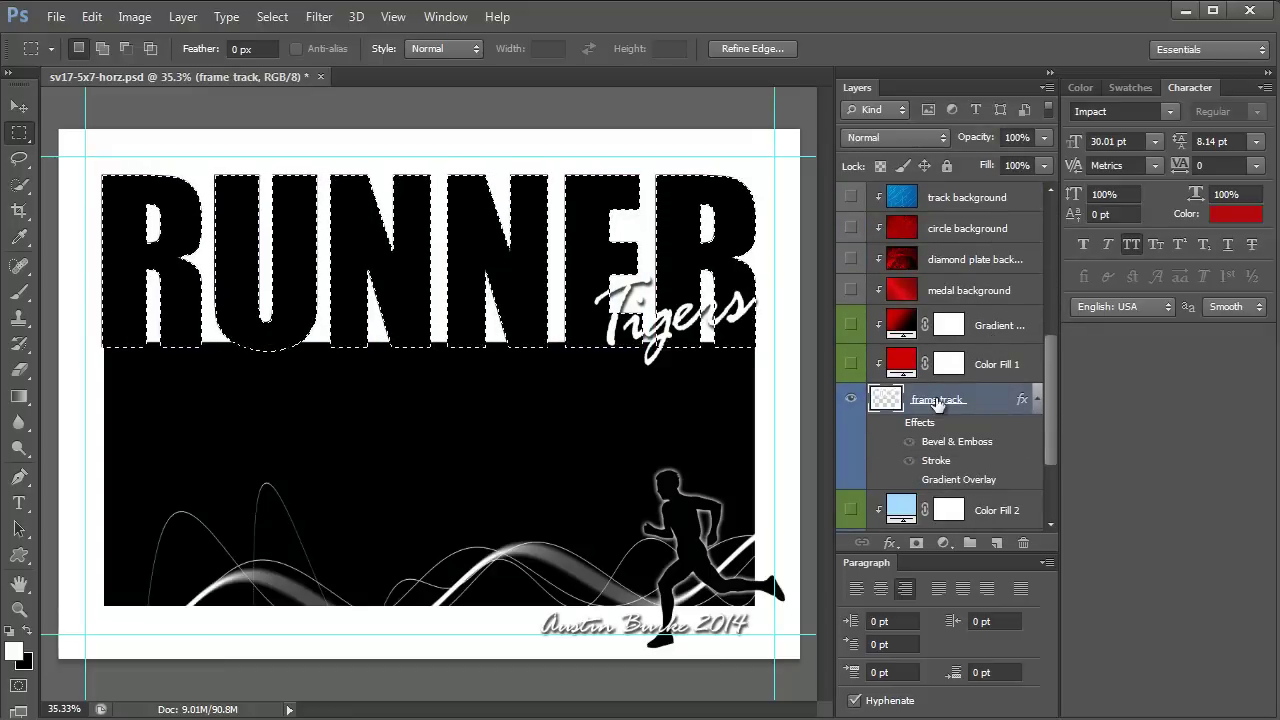
pyautogui.hotkey('ctrl', 'd')
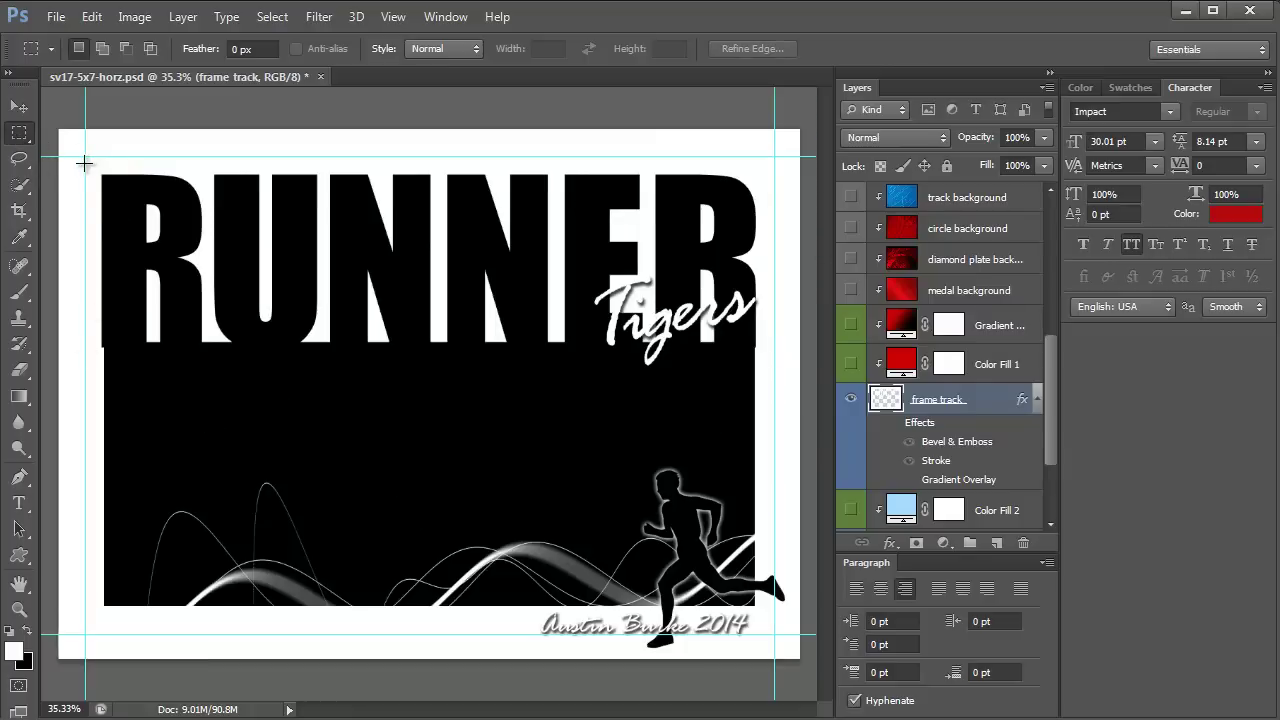
# - Select a narrow vertical strip over the frame's left margin and nudge its outline until it meets the photo opening's left edge
pyautogui.moveTo(77, 158); pyautogui.dragTo(118, 623)
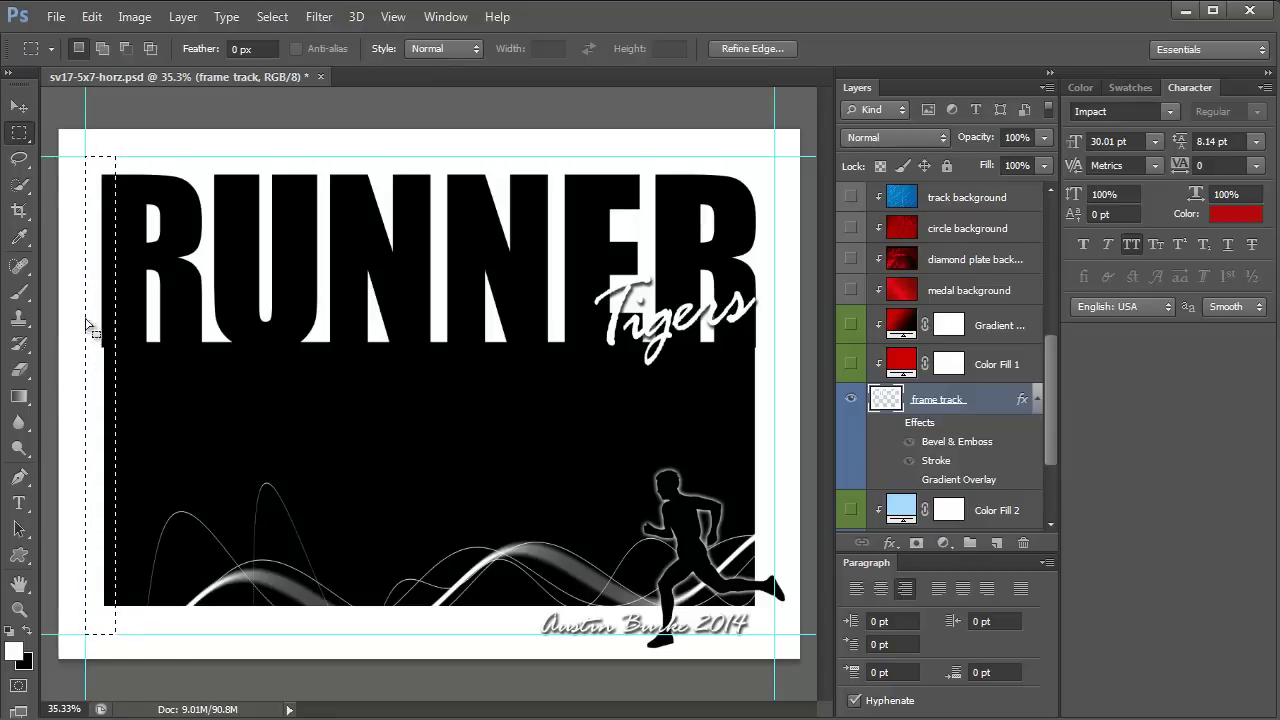
pyautogui.click(19, 610)
pyautogui.moveTo(90, 358); pyautogui.dragTo(226, 386)
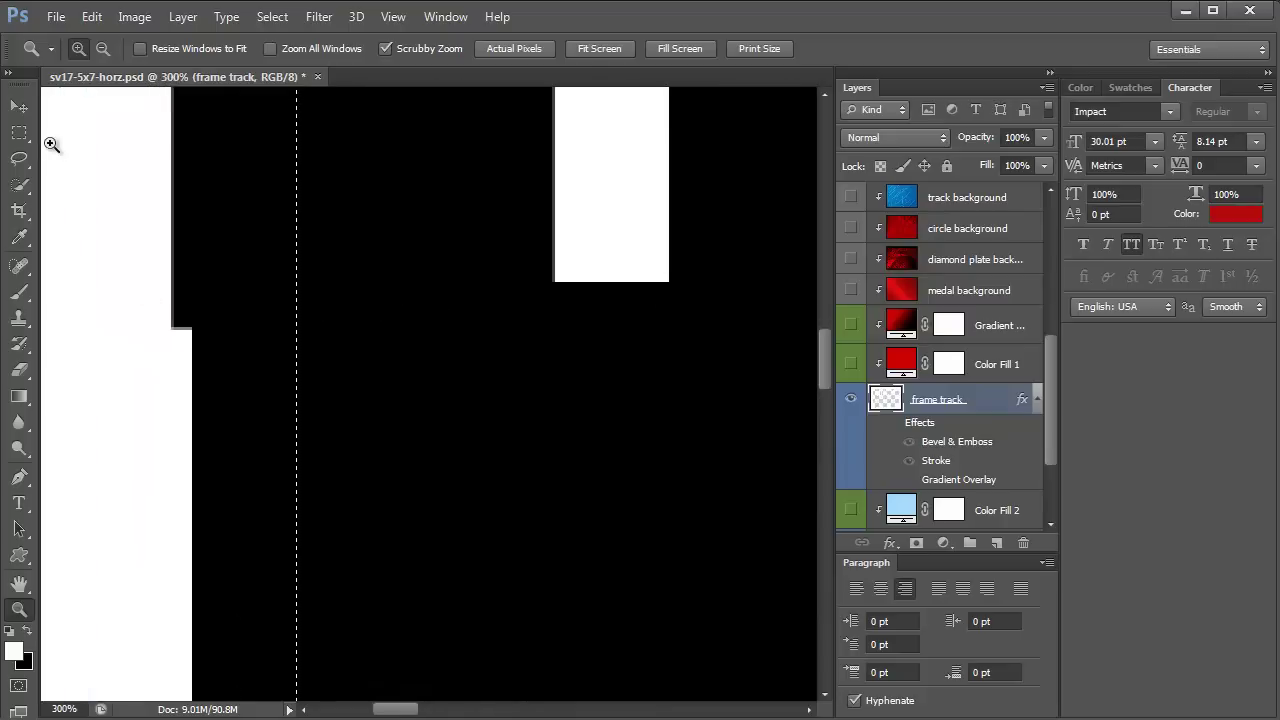
pyautogui.click(19, 107)
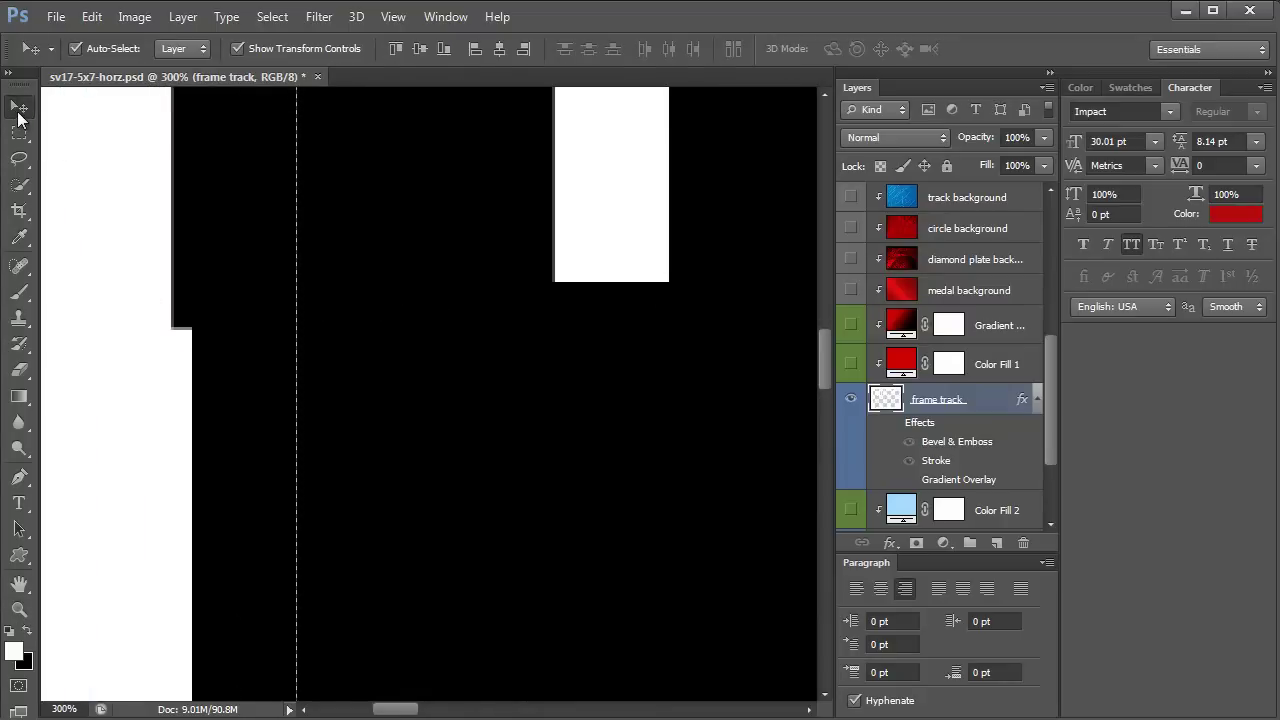
pyautogui.click(18, 134)
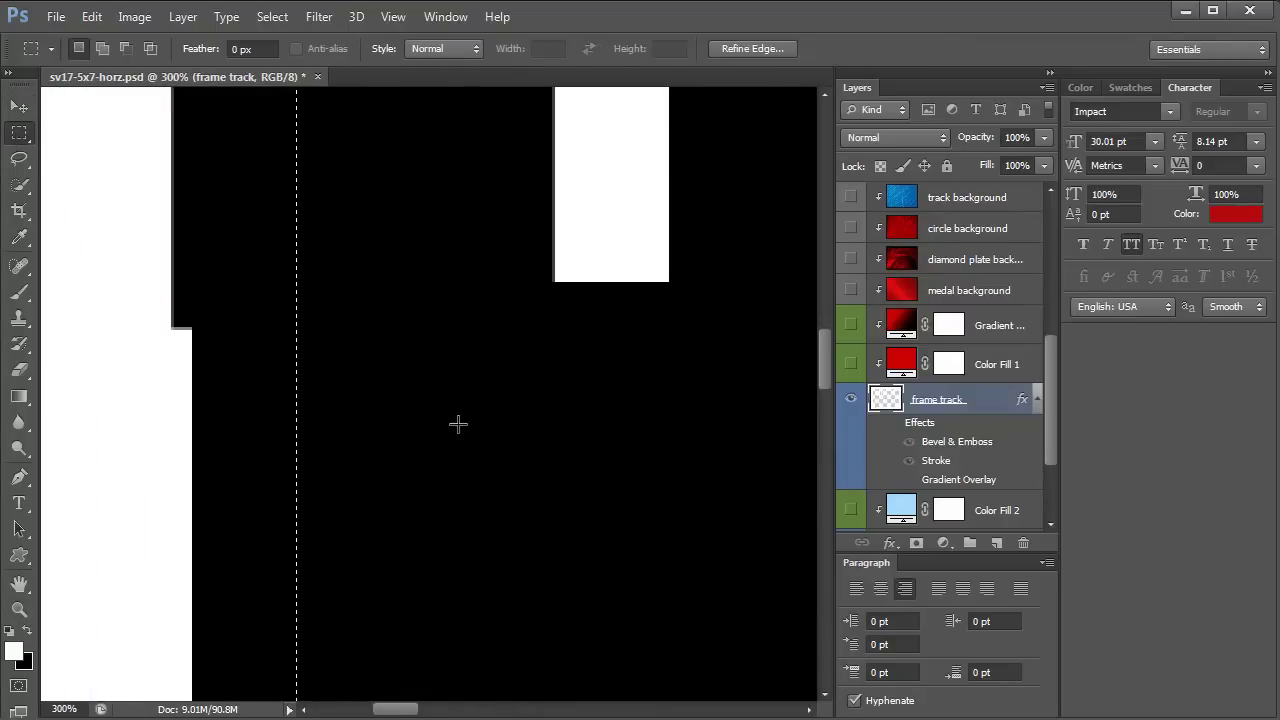
pyautogui.moveTo(395, 417); pyautogui.dragTo(391, 417)
pyautogui.press('Left')
pyautogui.press('Left')
pyautogui.press('Left')
pyautogui.press('Left')
pyautogui.press('Left')
pyautogui.press('Left')
pyautogui.press('Left')
pyautogui.press('Left')
pyautogui.press('Left')
pyautogui.press('Left')
pyautogui.press('Left')
pyautogui.press('Left')
pyautogui.press('Left')
pyautogui.press('Left')
pyautogui.press('Left')
pyautogui.press('Left')
pyautogui.scroll(4, 150, 372)
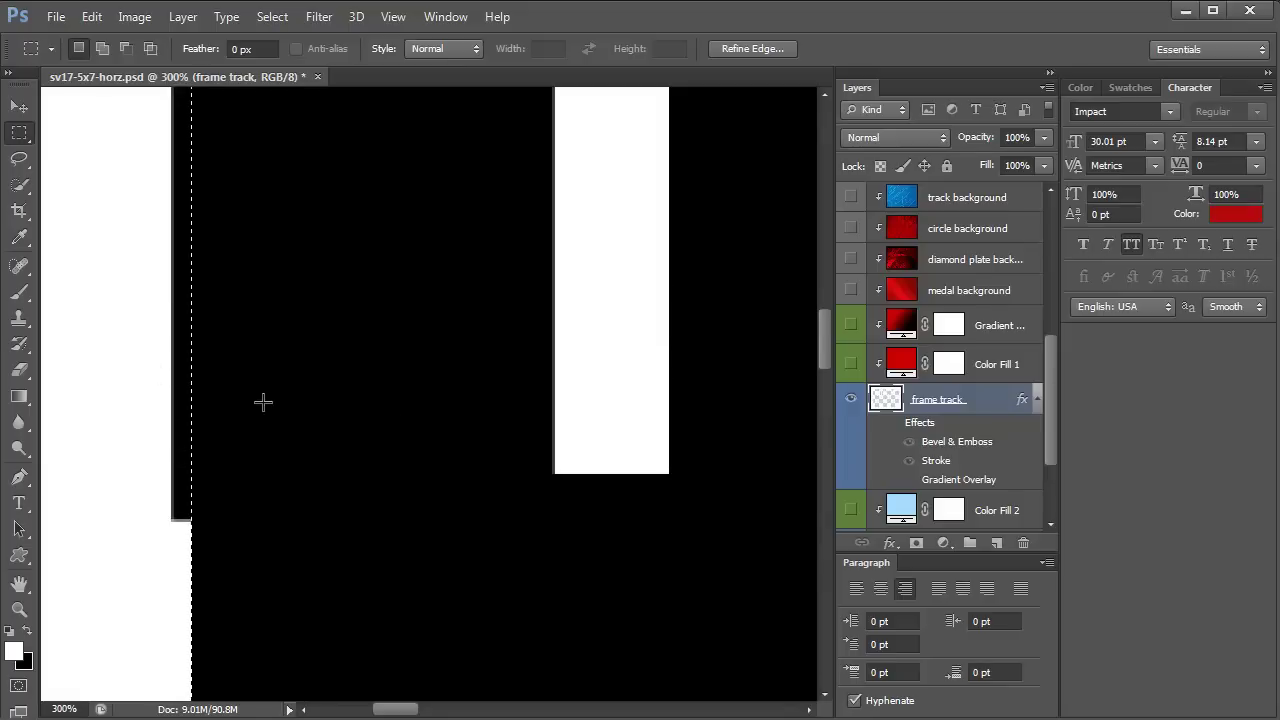
# - Fill the left margin strip with white on the frame track layer to trim the first R's overhang
pyautogui.click(393, 16)
pyautogui.click(434, 199)
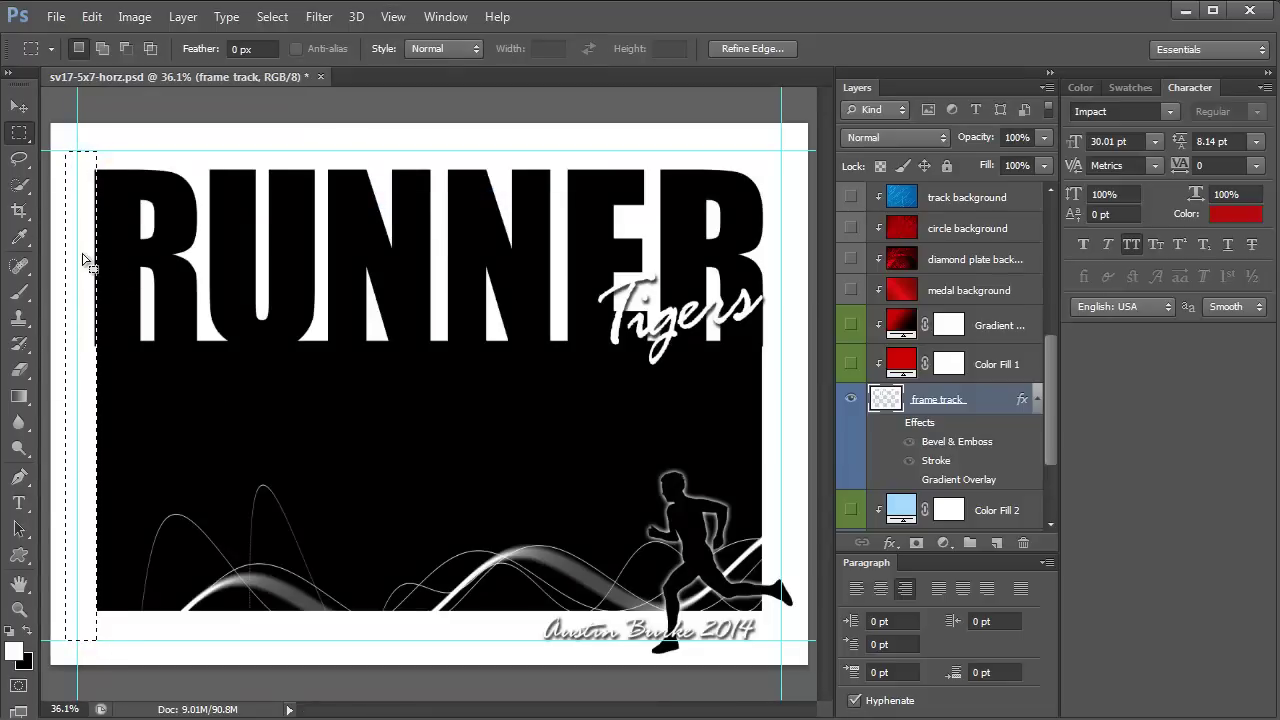
pyautogui.press('alt')
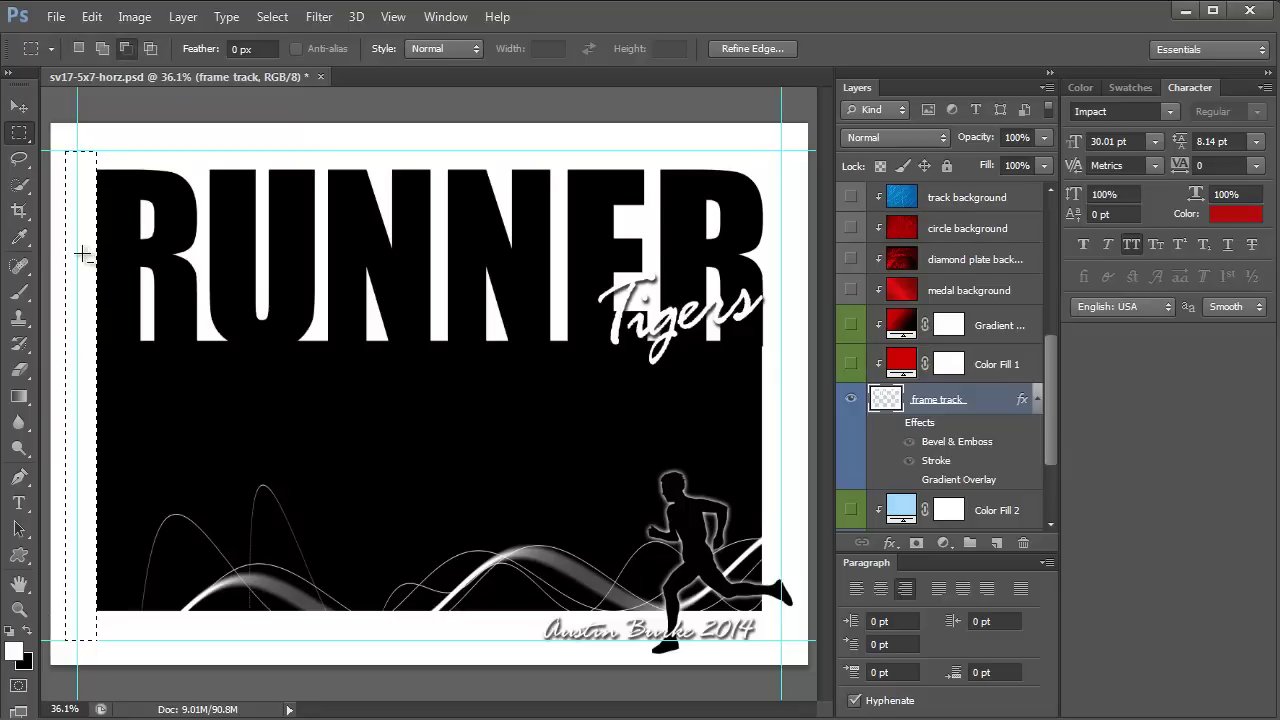
# - Select a vertical strip aligned with the photo opening's right edge, fill it with white to trim the last R's overhang, and deselect
pyautogui.click(740, 157)
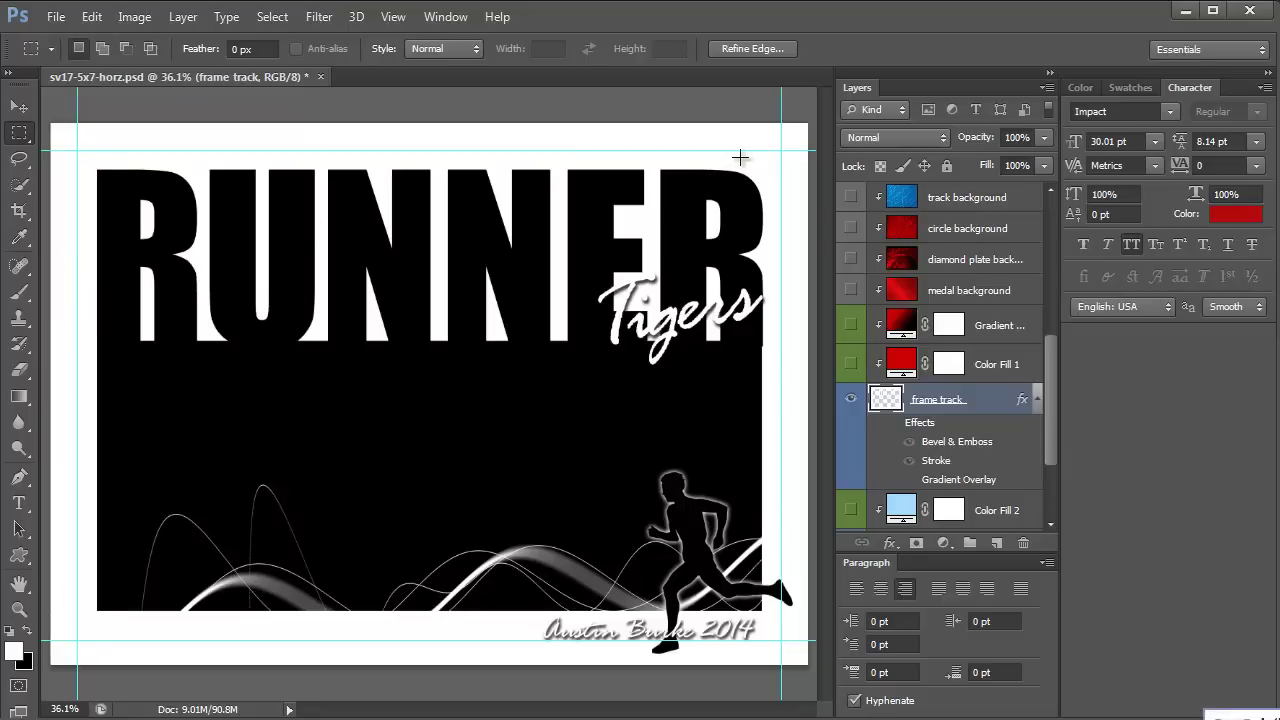
pyautogui.moveTo(740, 157); pyautogui.dragTo(780, 658)
pyautogui.click(17, 610)
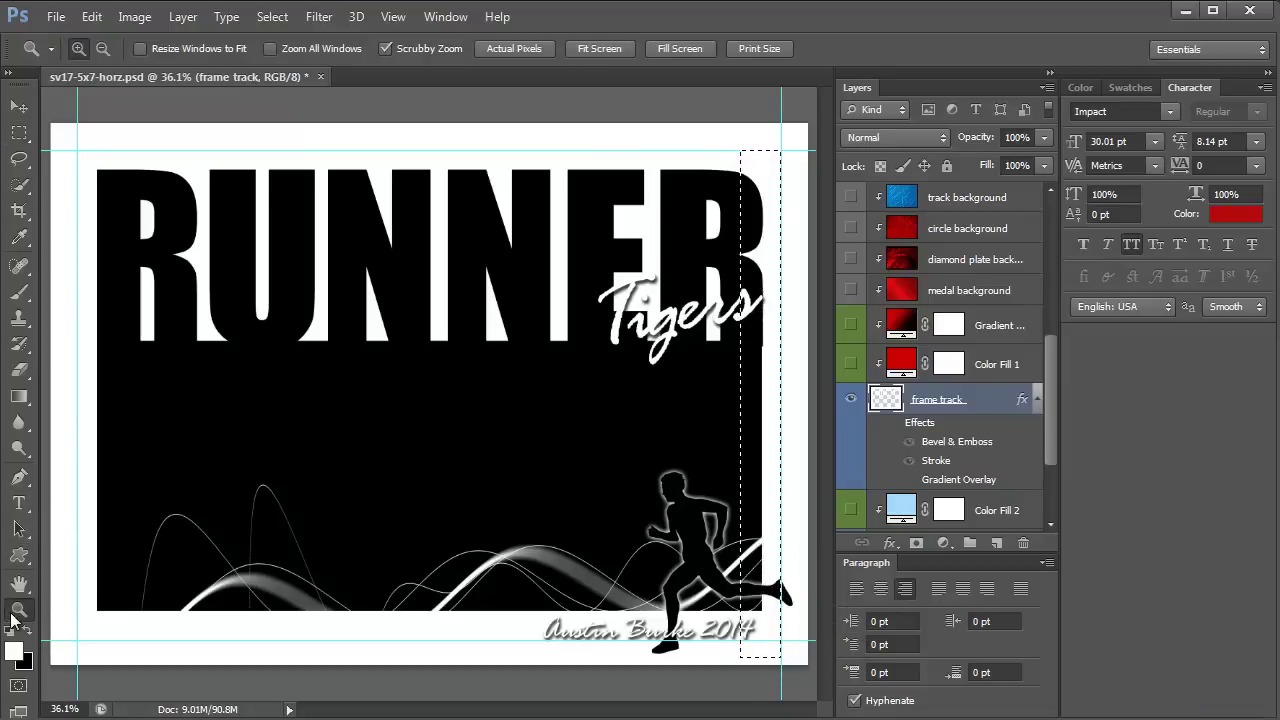
pyautogui.moveTo(762, 386); pyautogui.dragTo(769, 349)
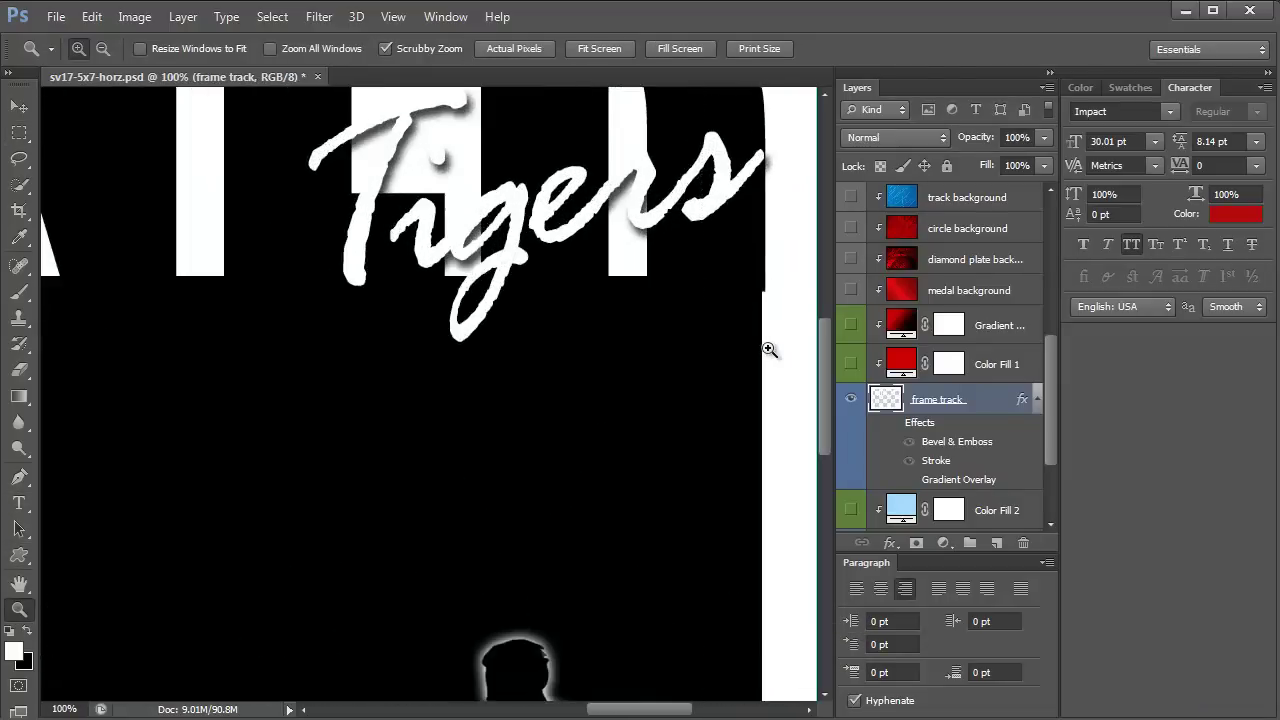
pyautogui.click(769, 349)
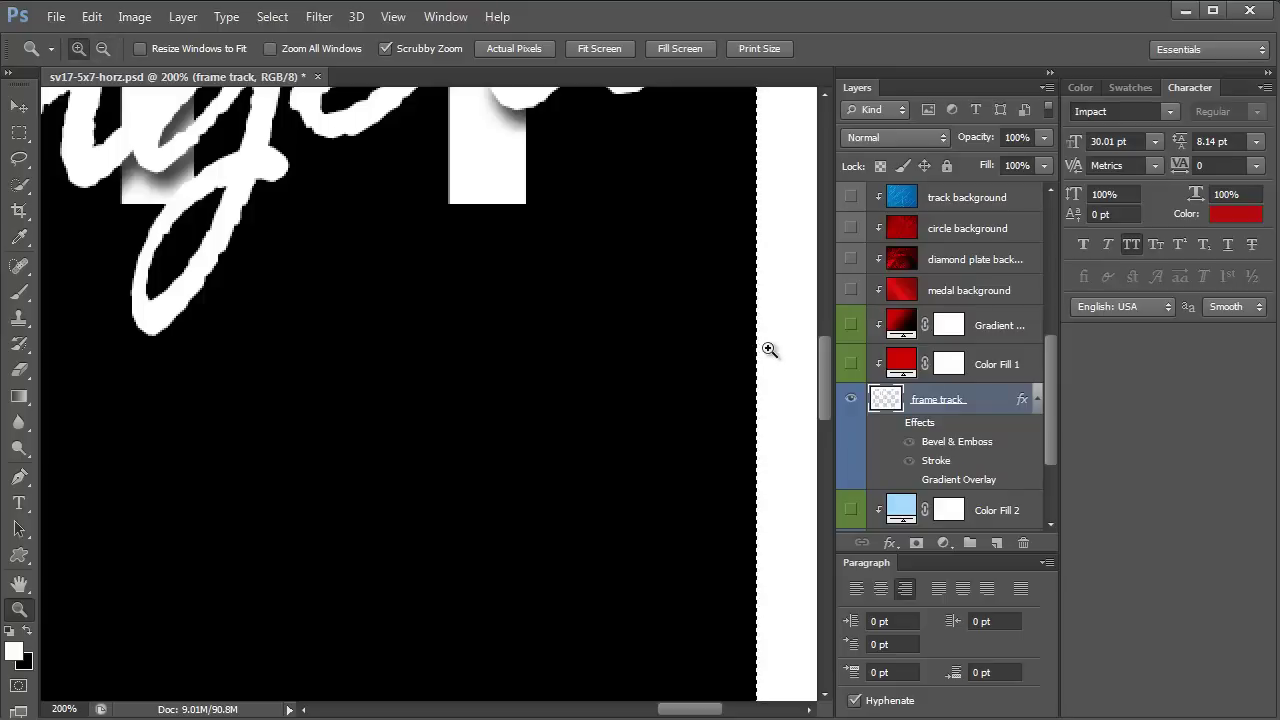
pyautogui.click(393, 17)
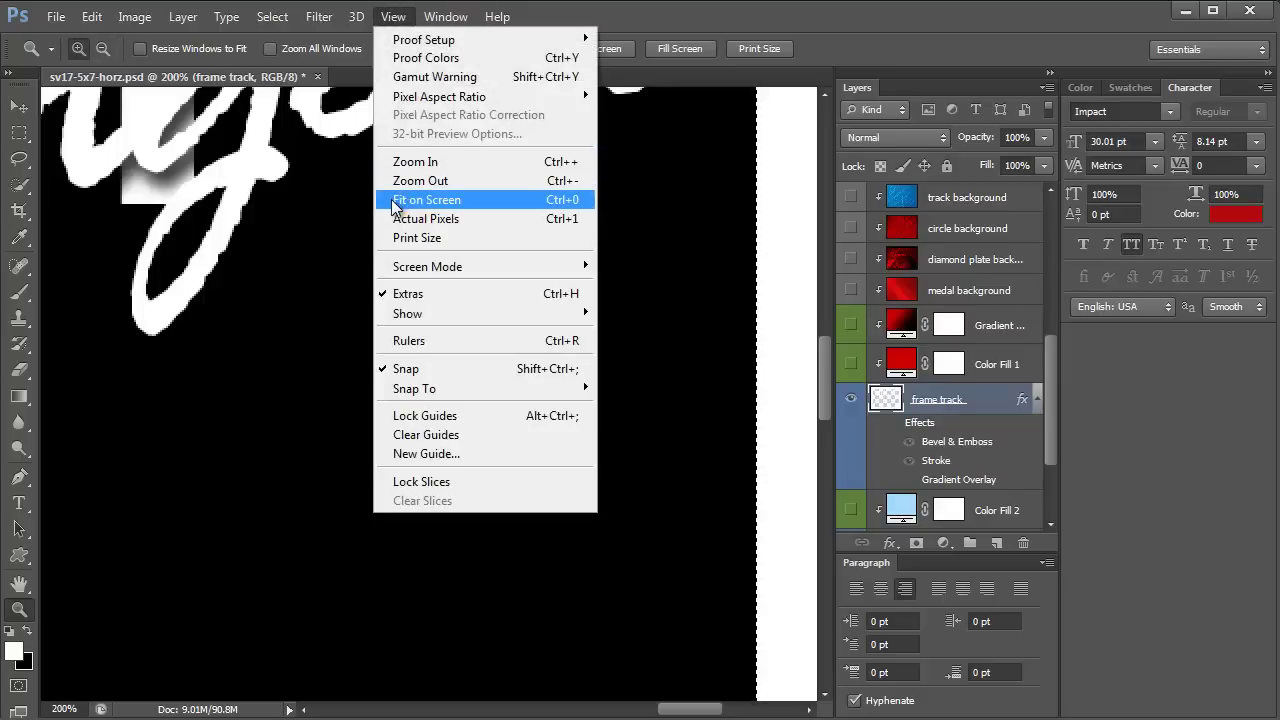
pyautogui.click(403, 200)
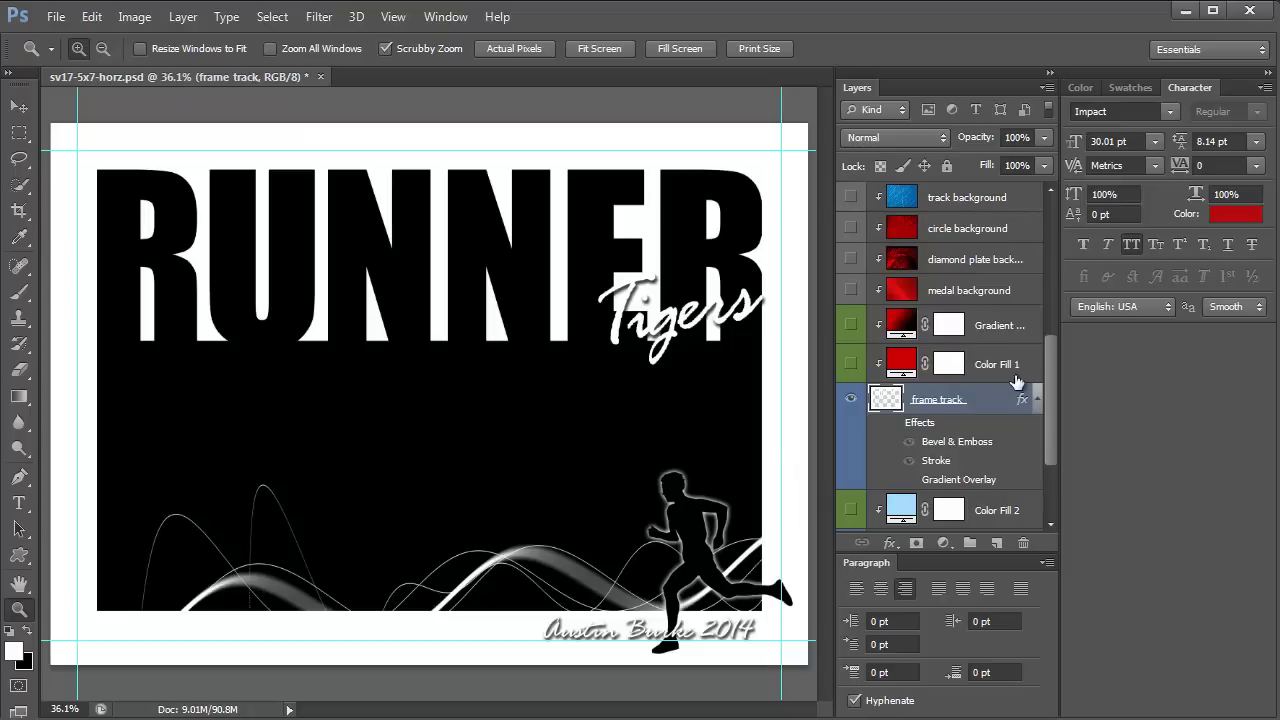
# - Turn on the frame track layer's effects and hide the black Layer 1 at the bottom of the layer stack
pyautogui.scroll(-2, 1017, 426)
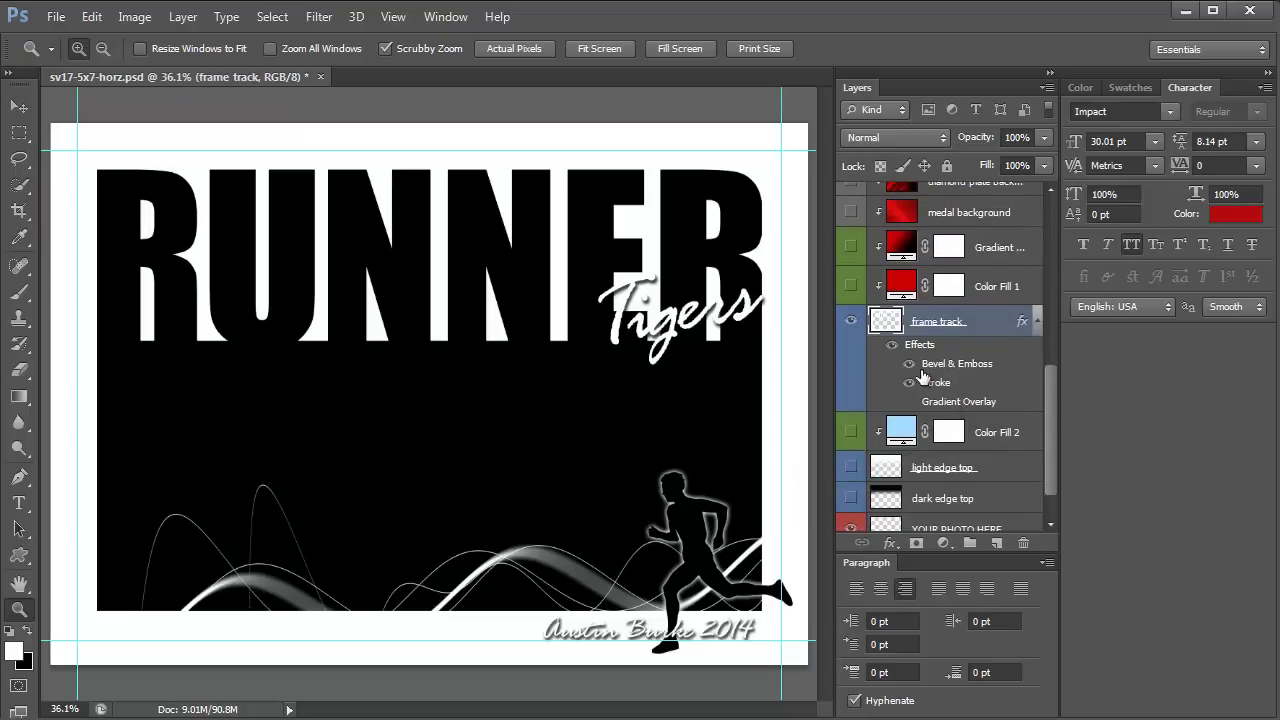
pyautogui.scroll(-1, 926, 416)
pyautogui.click(850, 516)
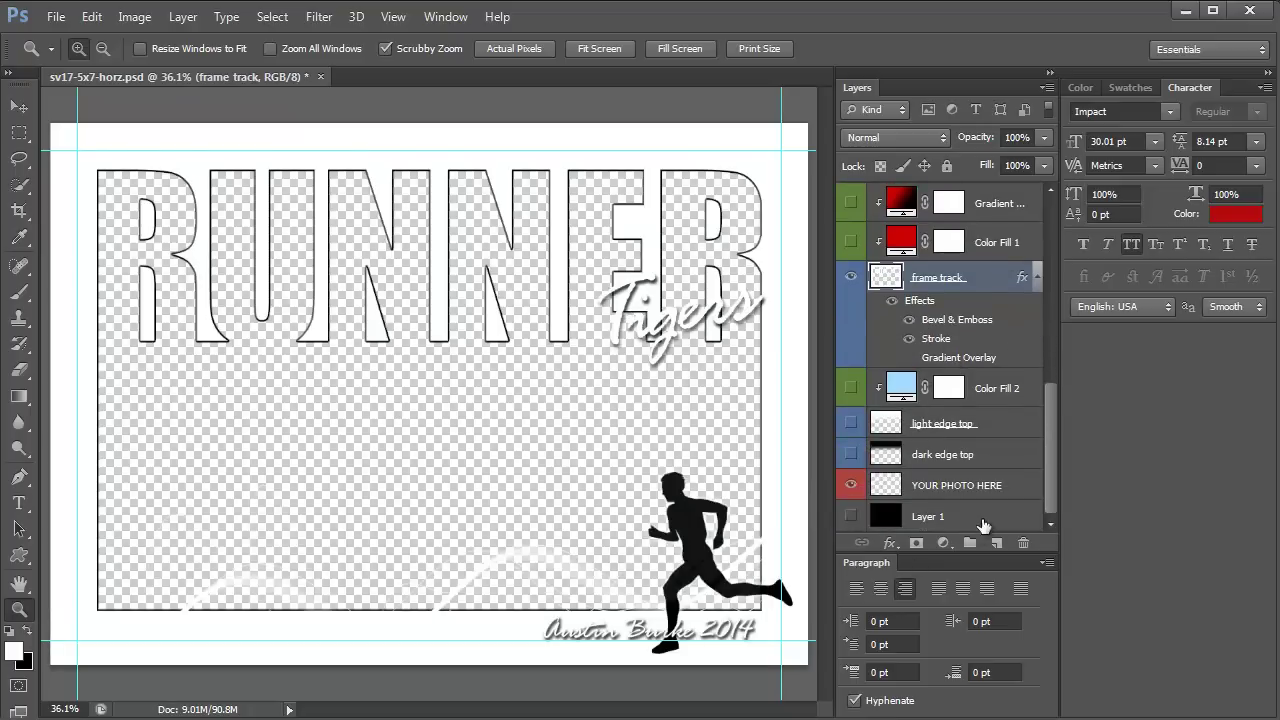
pyautogui.click(964, 524)
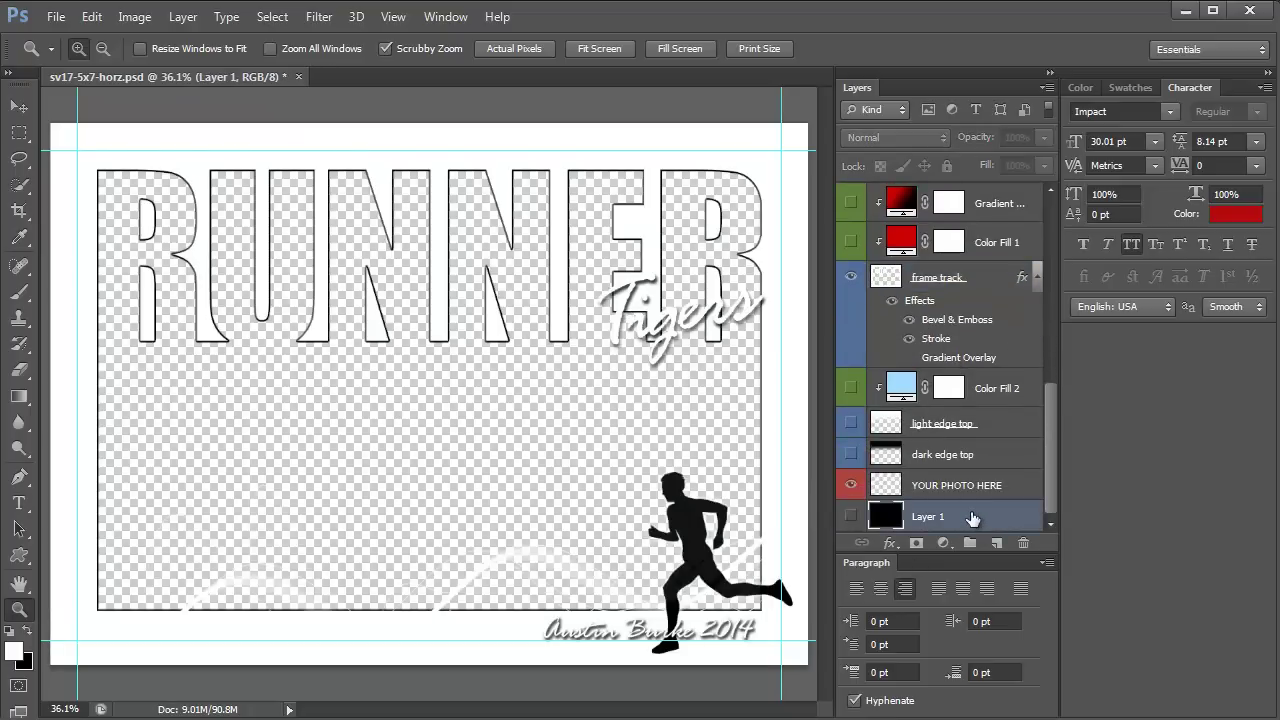
# - Show the track background layer clipped to the RUNNER frame
pyautogui.scroll(6, 879, 348)
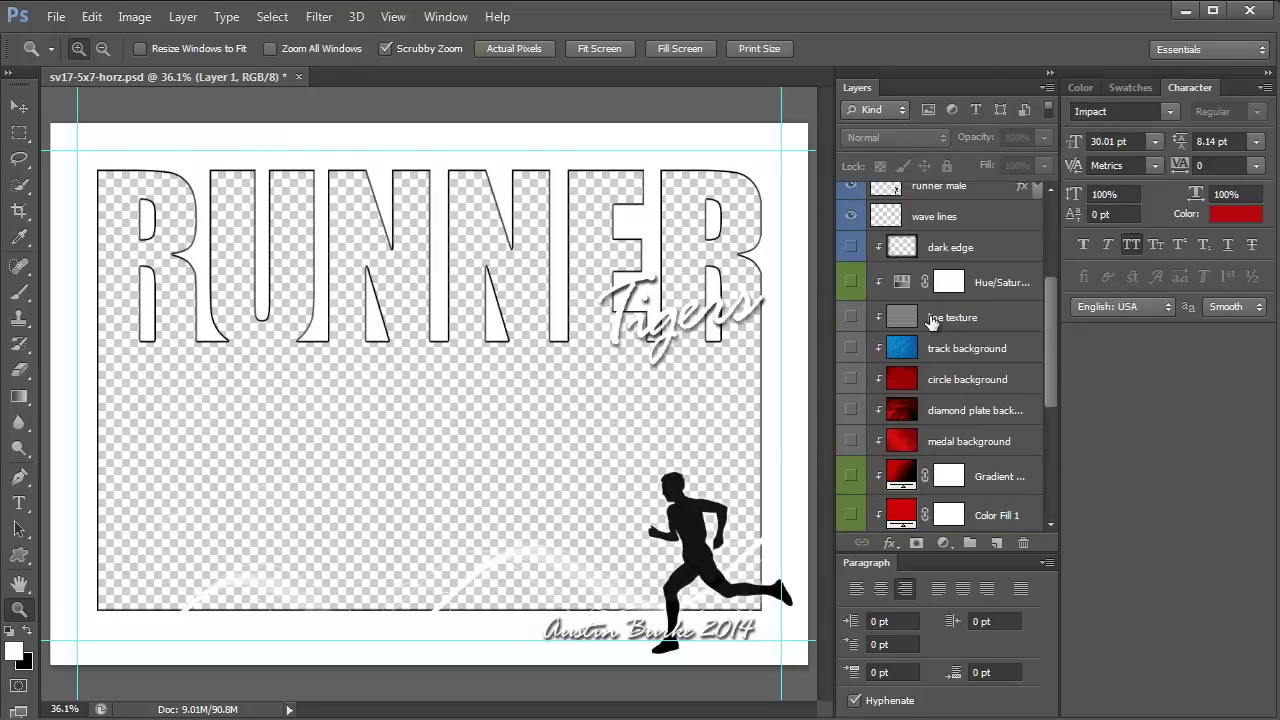
pyautogui.click(850, 348)
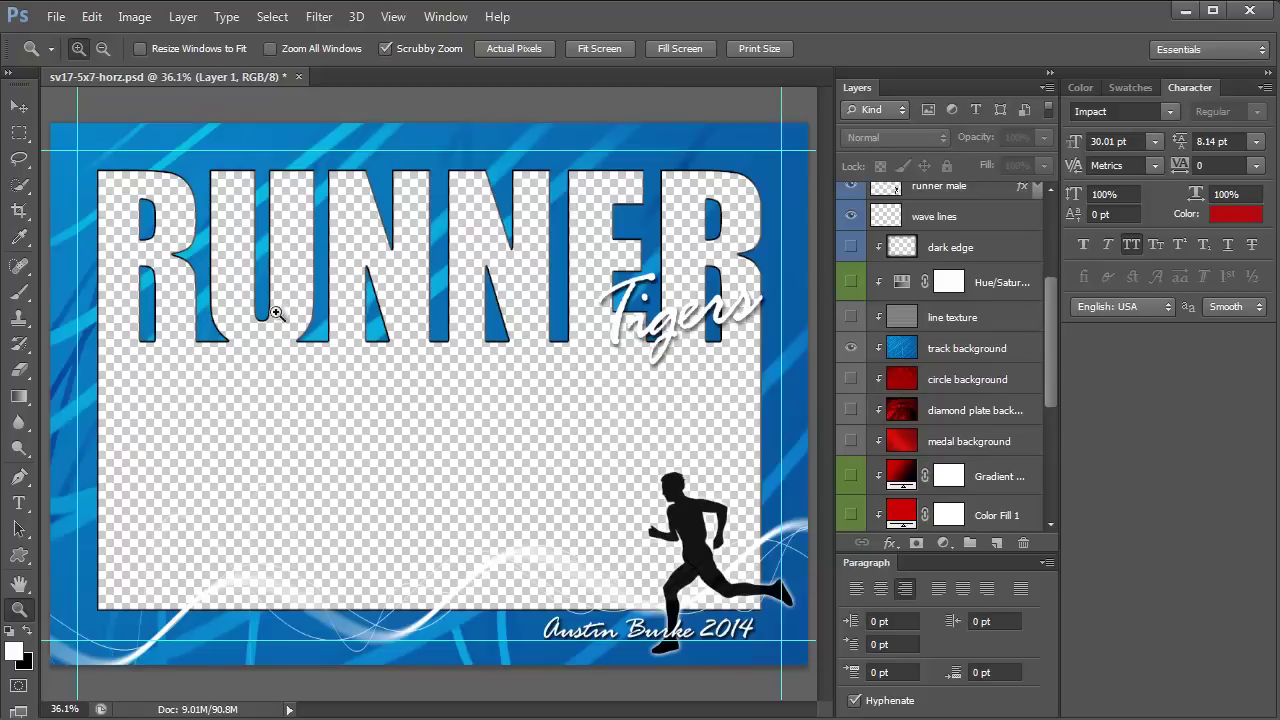
pyautogui.scroll(5, 846, 414)
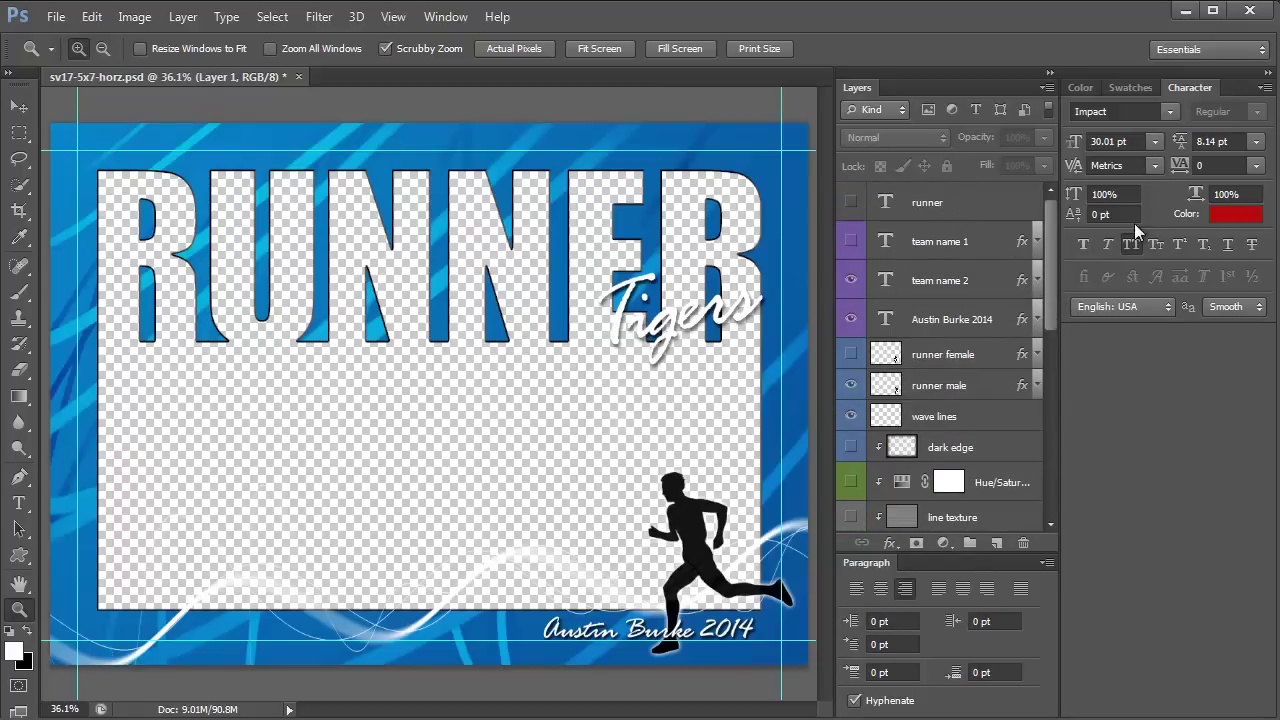
# - Display the document's history and revert to the opening snapshot of sv17-5x7-horz.psd
pyautogui.click(445, 17)
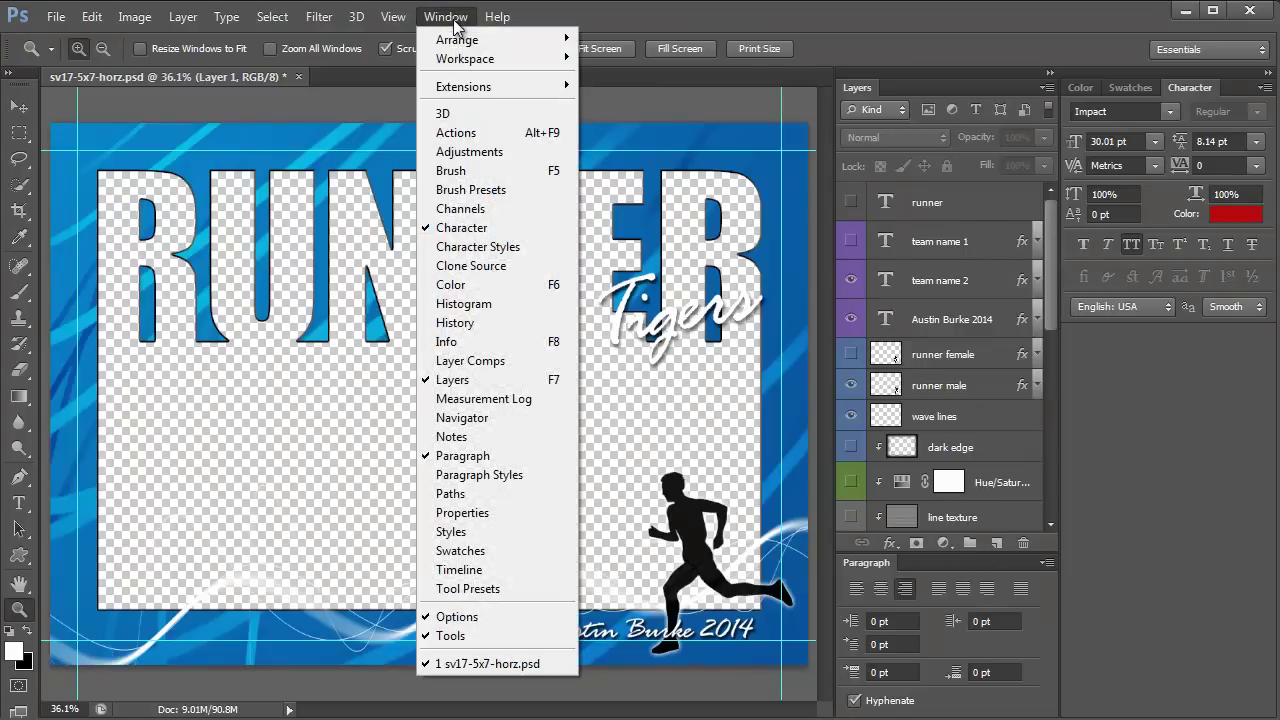
pyautogui.click(445, 320)
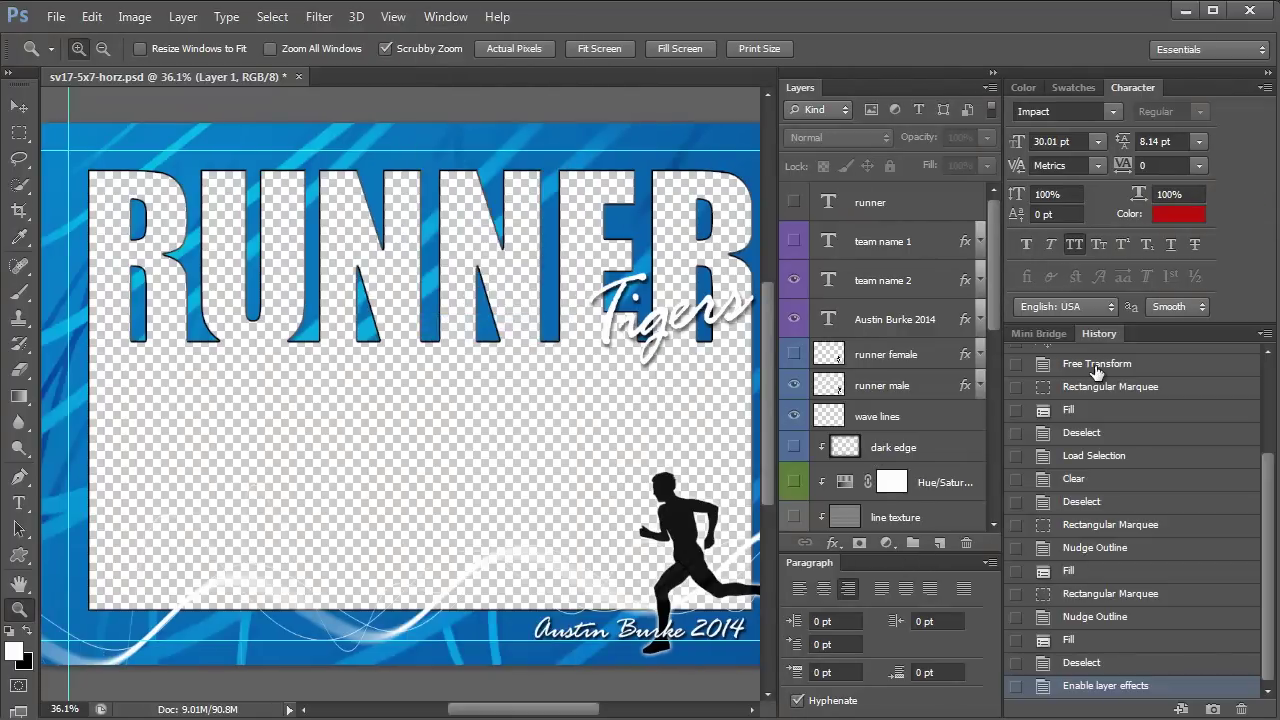
pyautogui.scroll(3, 1268, 512)
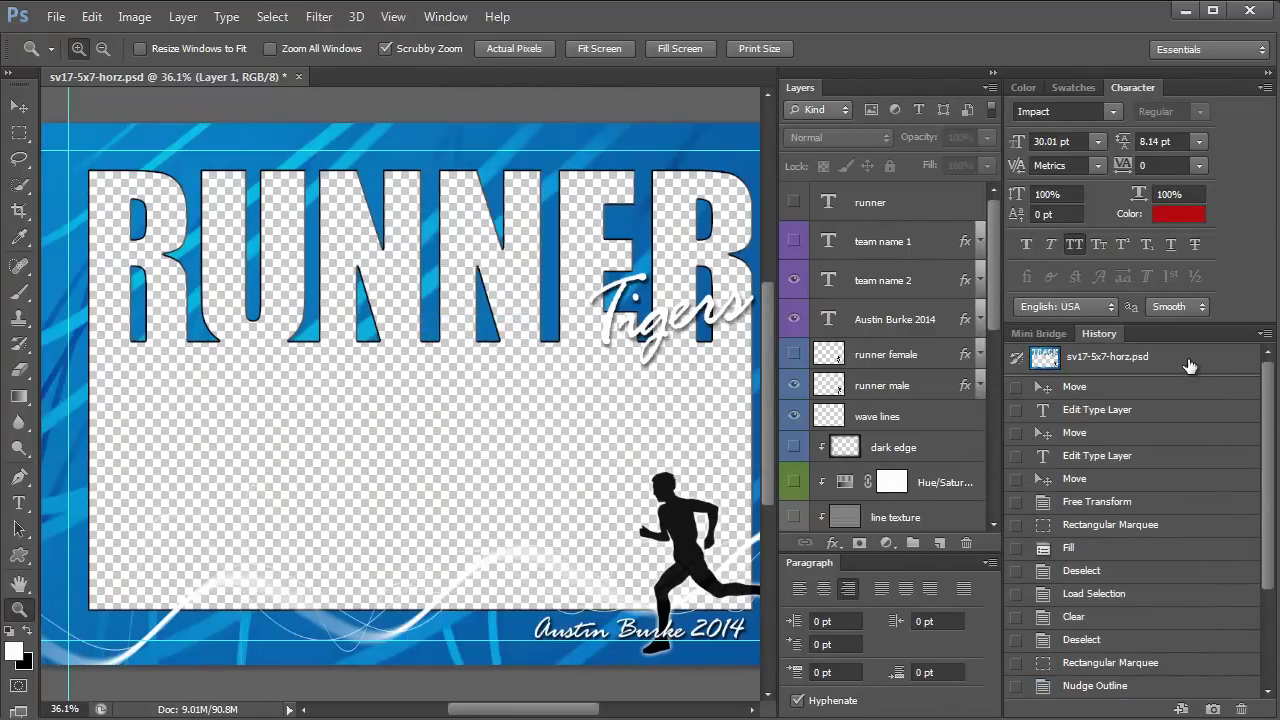
pyautogui.click(1188, 362)
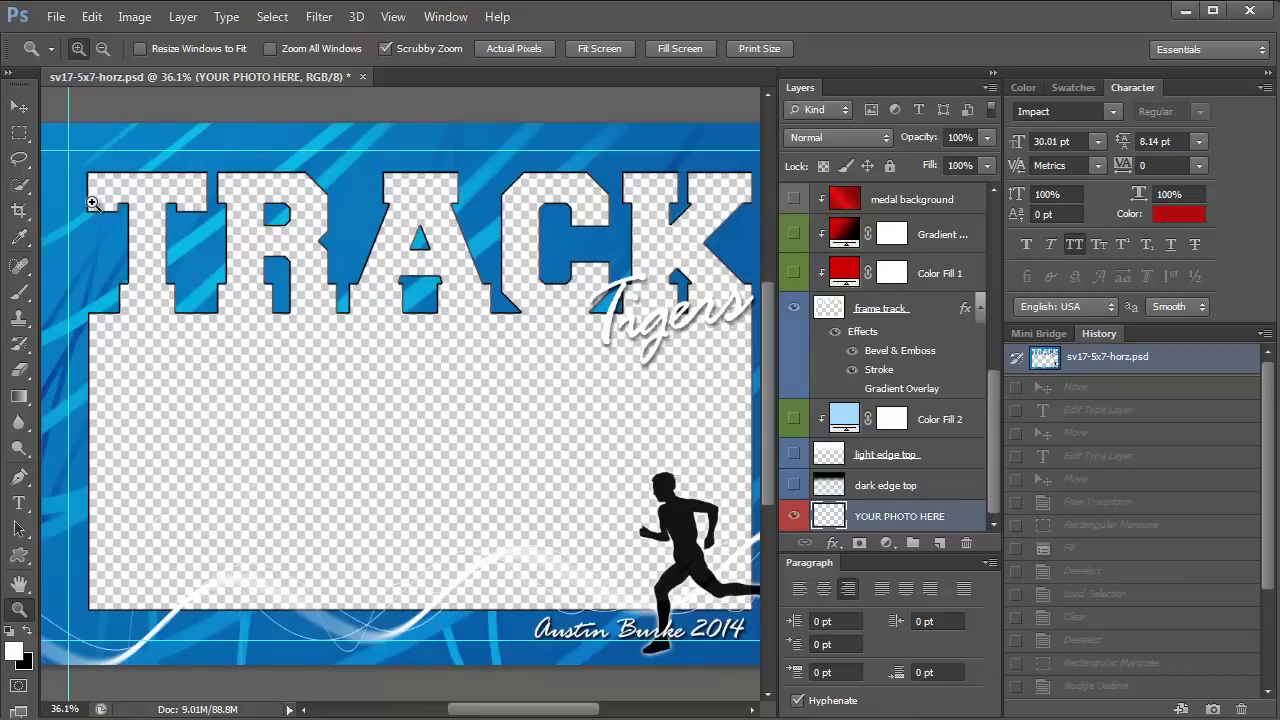
# - Restore the Free Transform history state in which the enlarged RUNNER text covers the TRACK cutout
pyautogui.scroll(5, 922, 276)
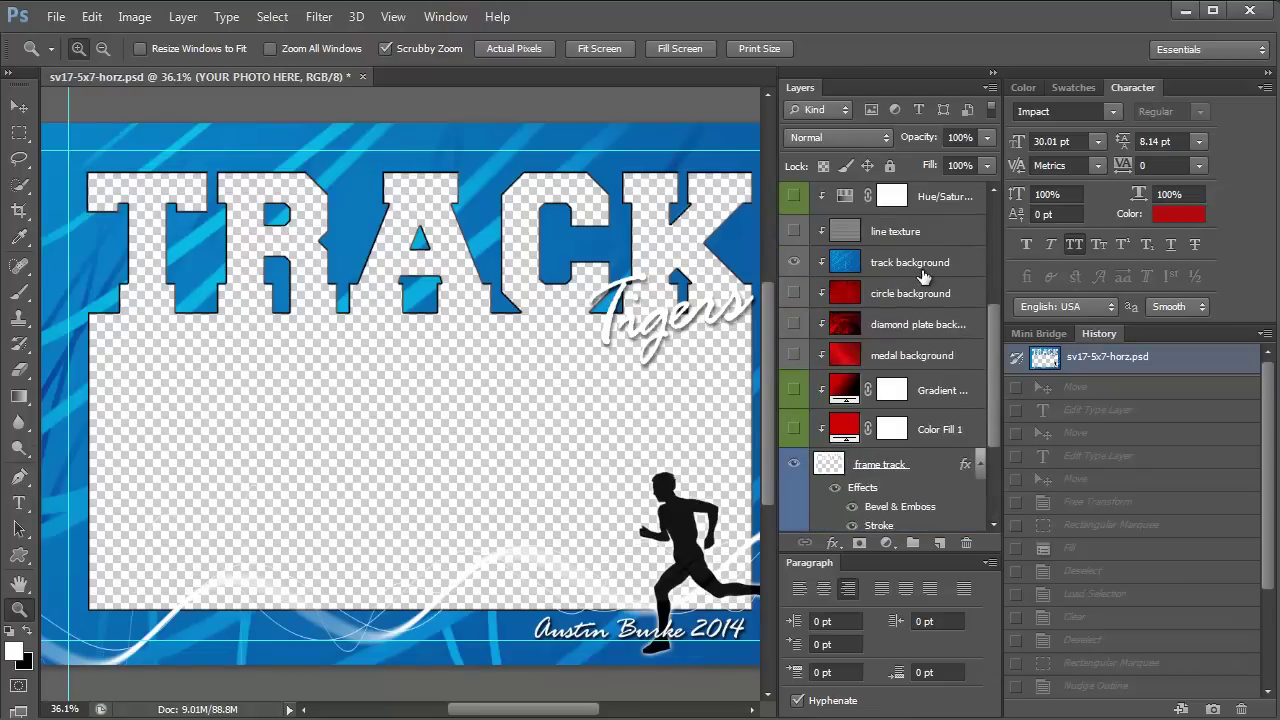
pyautogui.scroll(5, 900, 300)
pyautogui.scroll(-2, 1170, 494)
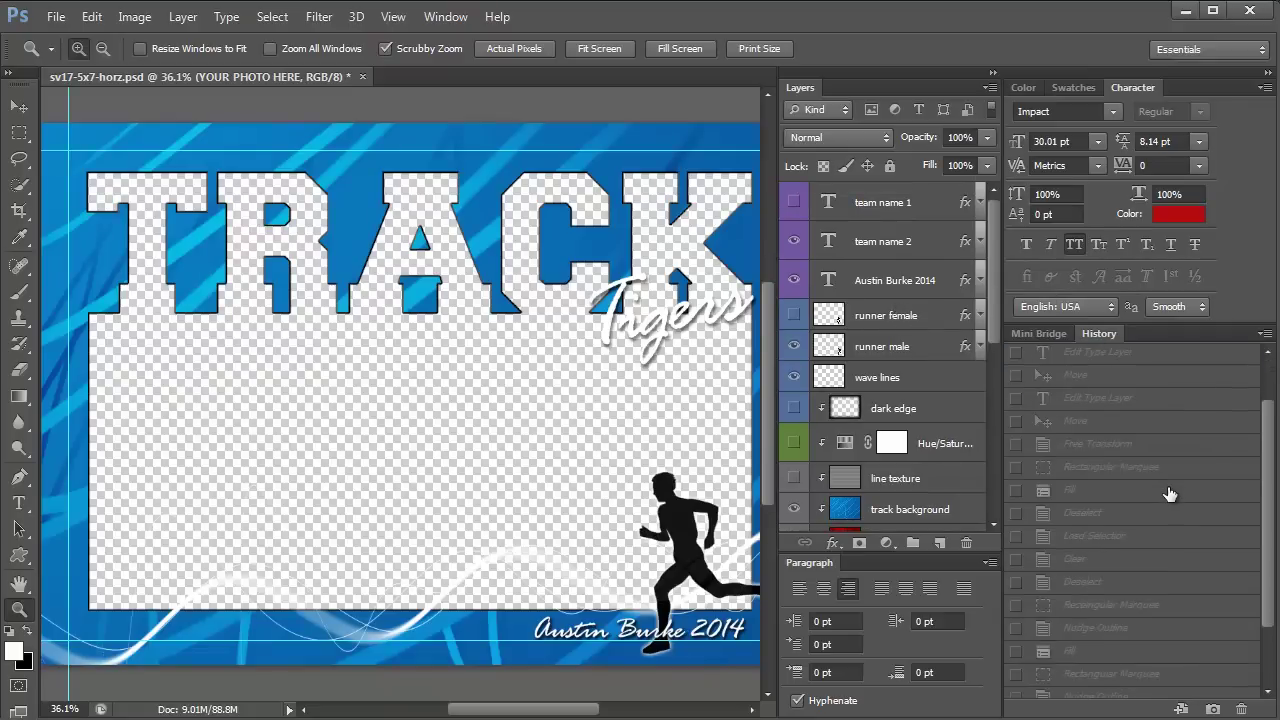
pyautogui.scroll(-1, 1144, 422)
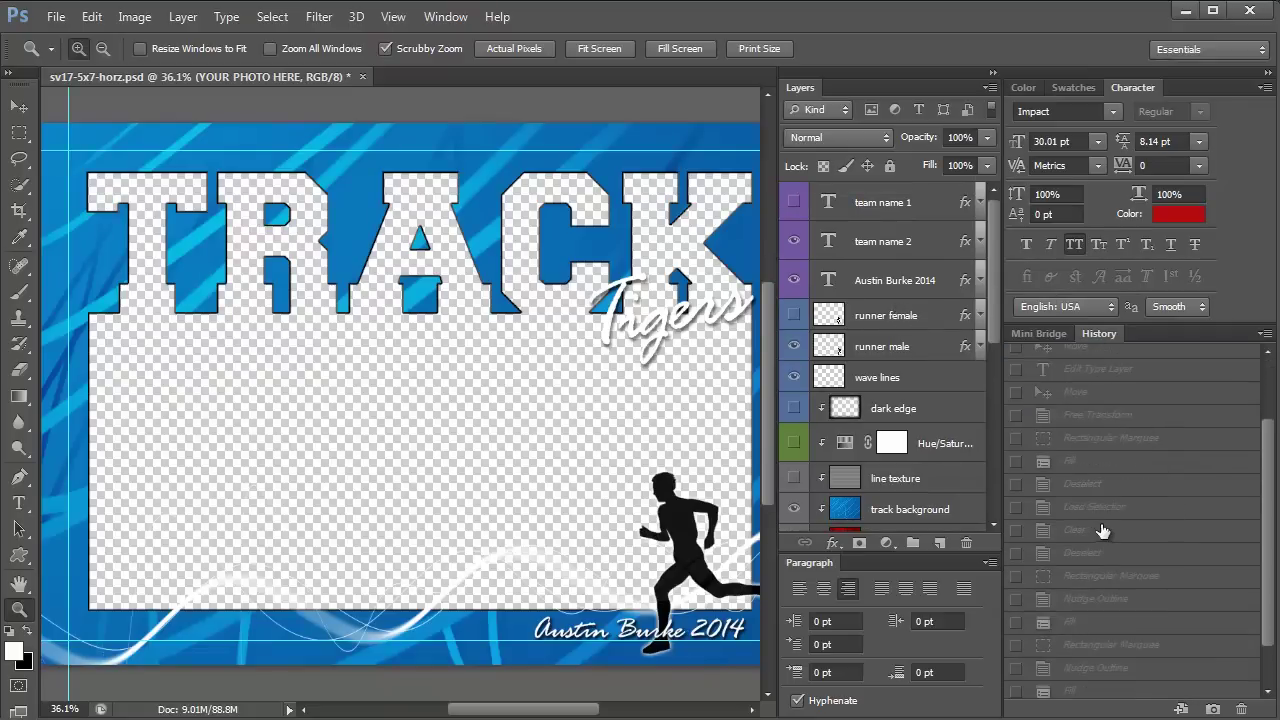
pyautogui.scroll(4, 1131, 568)
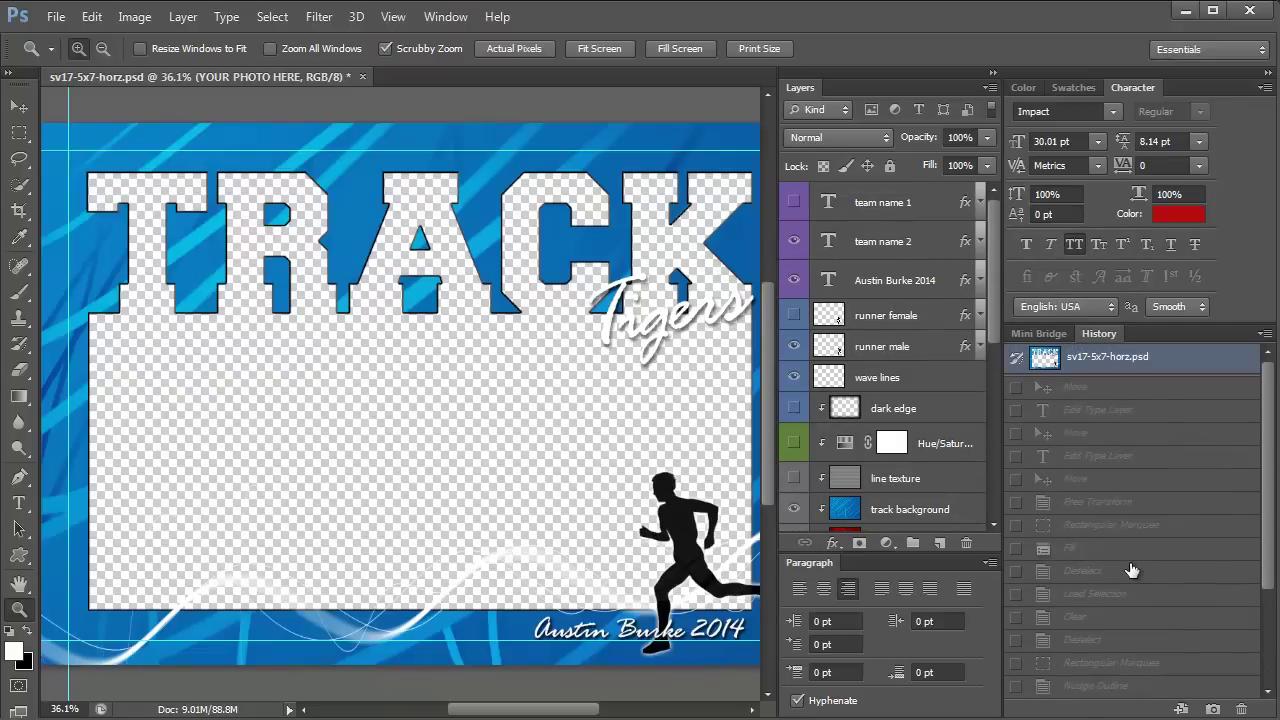
pyautogui.click(1144, 458)
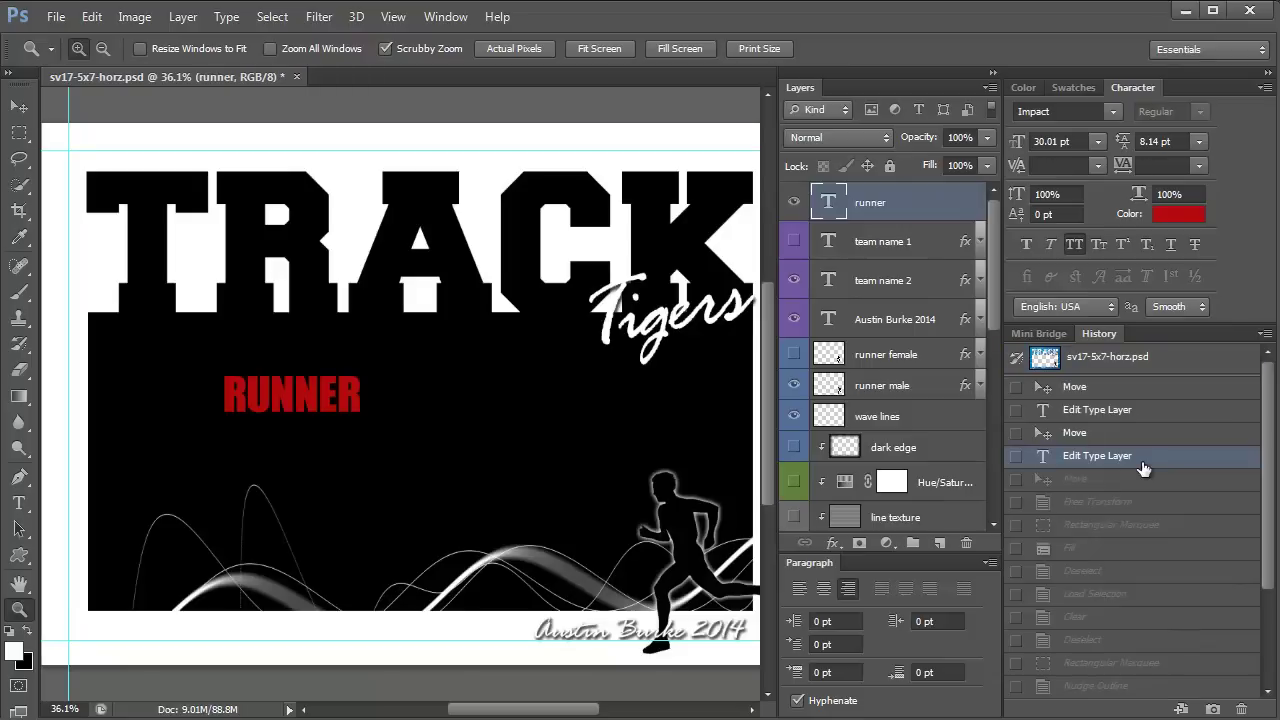
pyautogui.click(1141, 503)
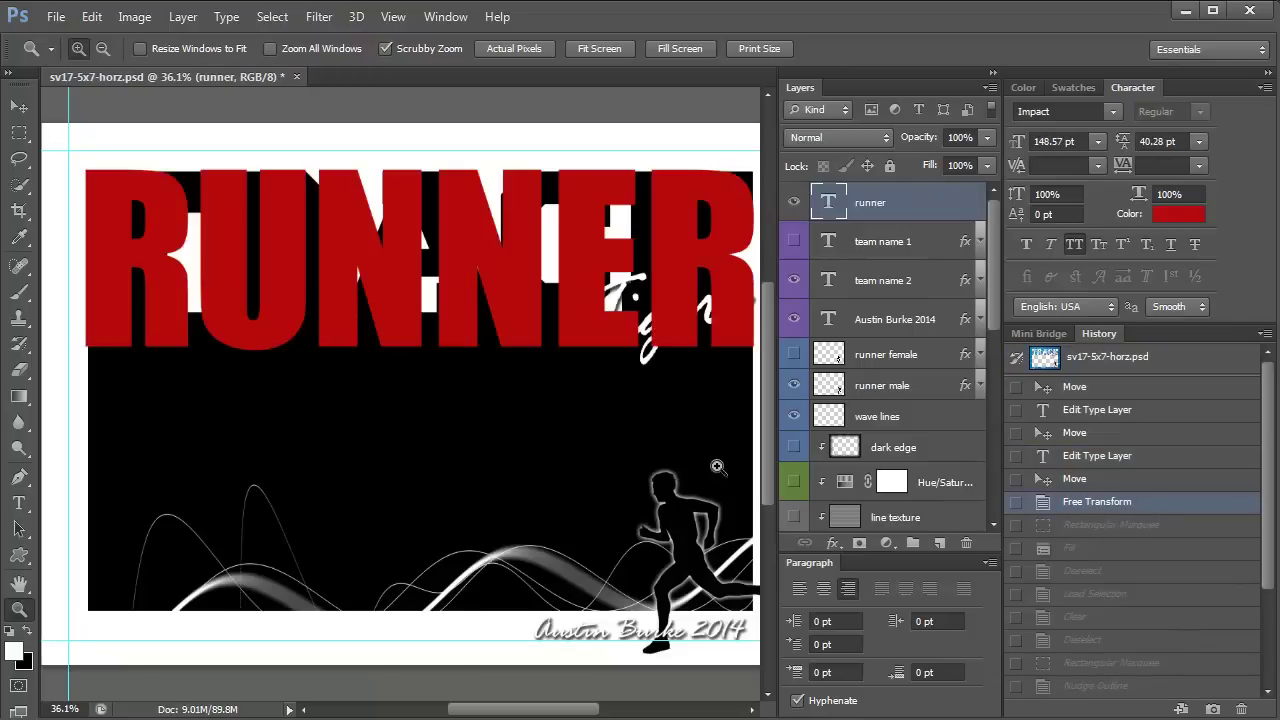
# - Squash the RUNNER text to about 76% height at full width, its top level with the TRACK lettering, and apply the transform
pyautogui.press('v')
pyautogui.moveTo(425, 350)
pyautogui.mouseDown()
pyautogui.moveTo(430, 319)
pyautogui.moveTo(427, 349)
pyautogui.mouseUp()
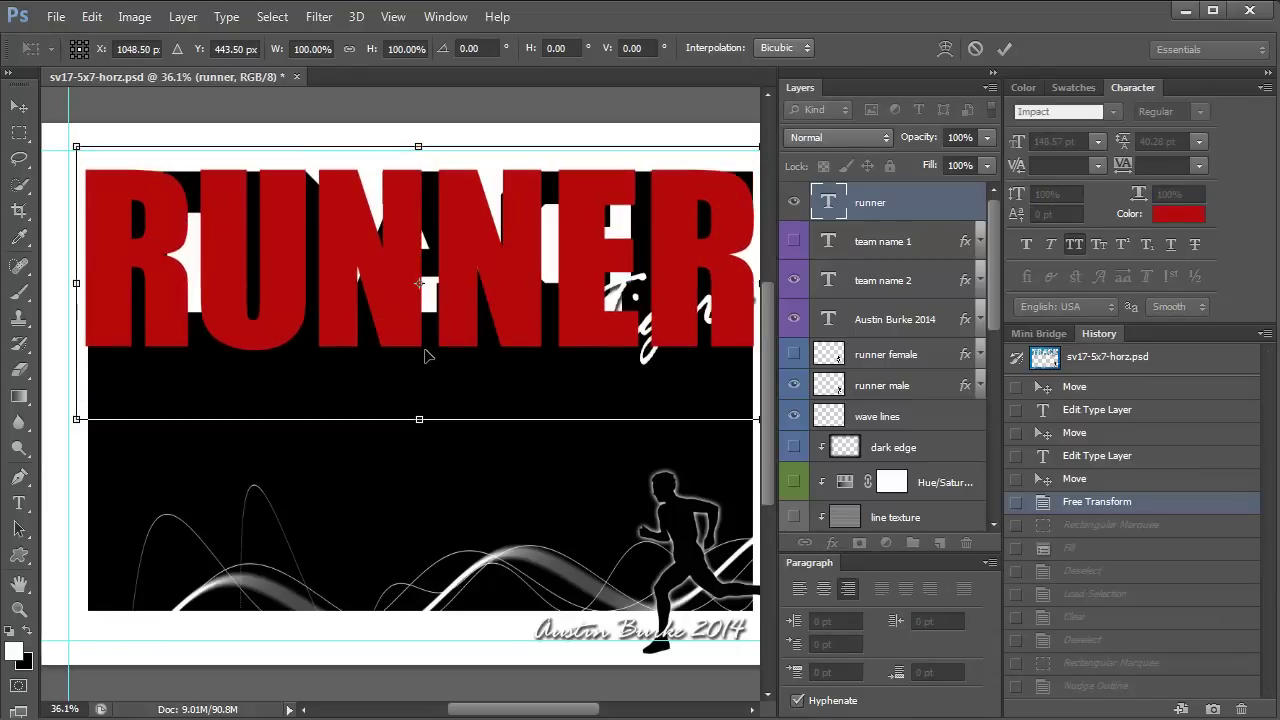
pyautogui.moveTo(419, 417); pyautogui.dragTo(419, 355)
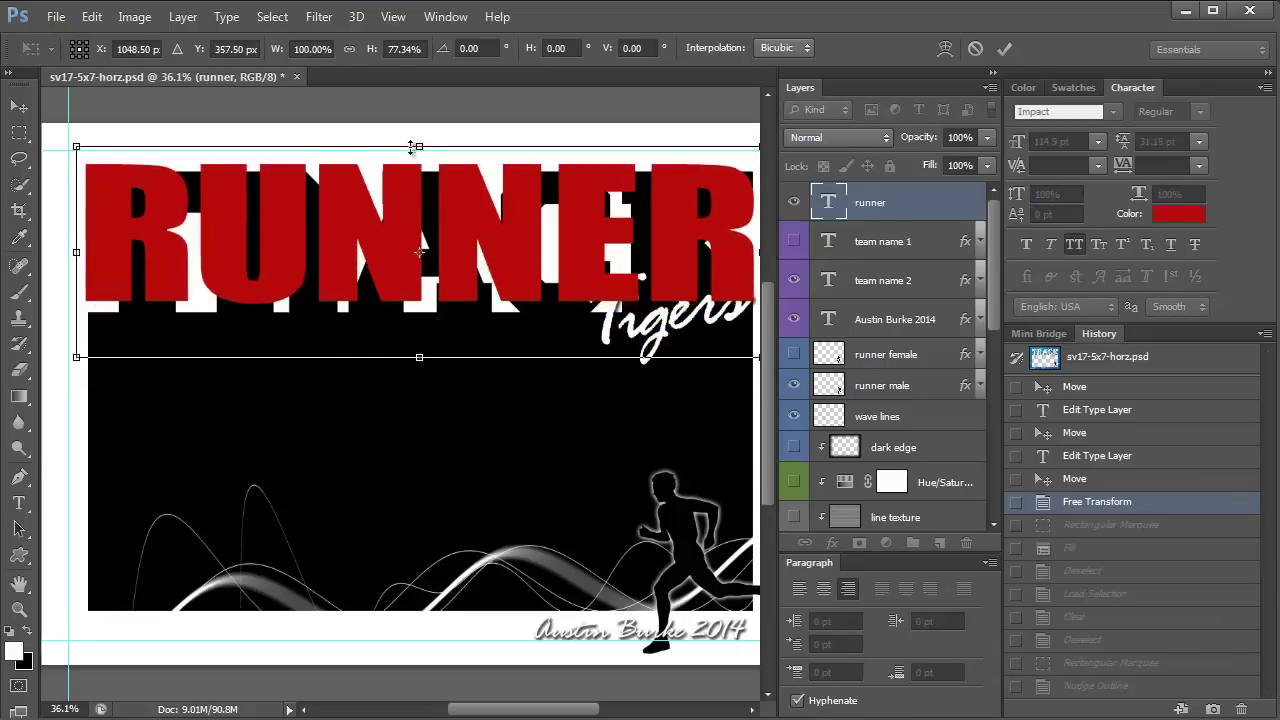
pyautogui.moveTo(419, 147); pyautogui.dragTo(418, 151)
pyautogui.press('Down')
pyautogui.press('Down')
pyautogui.press('Down')
pyautogui.press('Down')
pyautogui.press('Down')
pyautogui.press('Down')
pyautogui.press('Down')
pyautogui.press('Down')
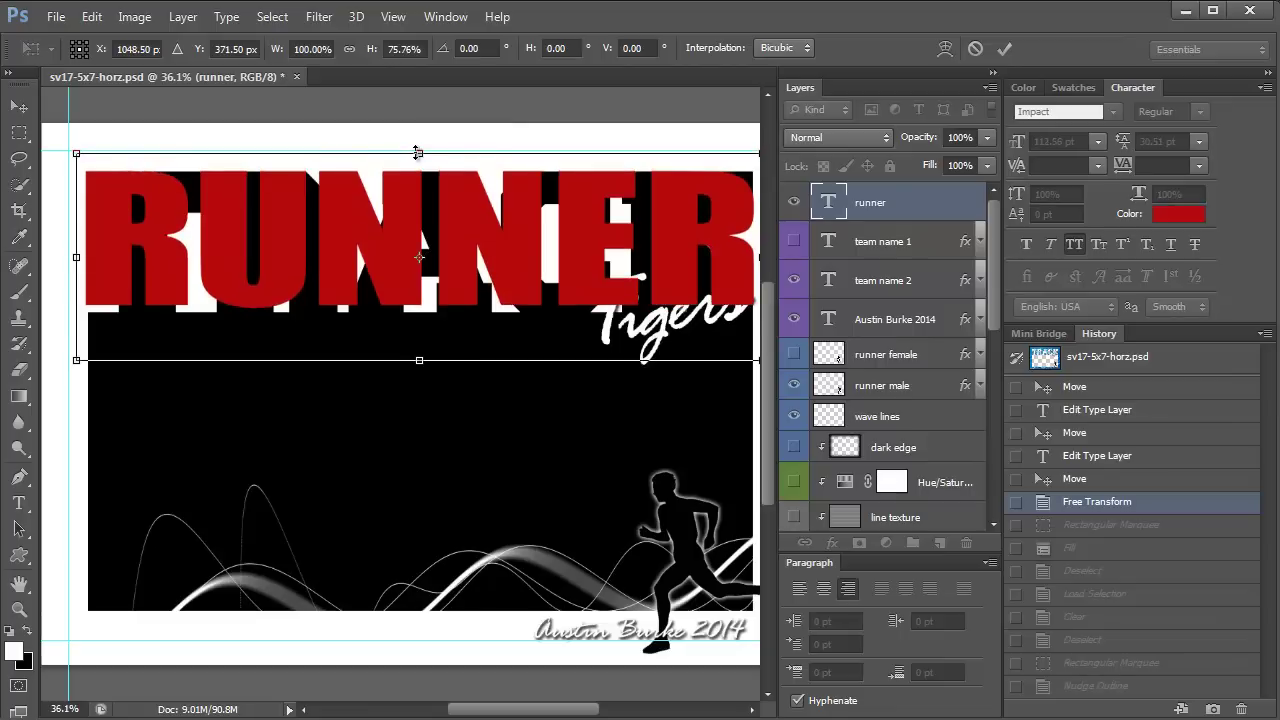
pyautogui.press('Return')
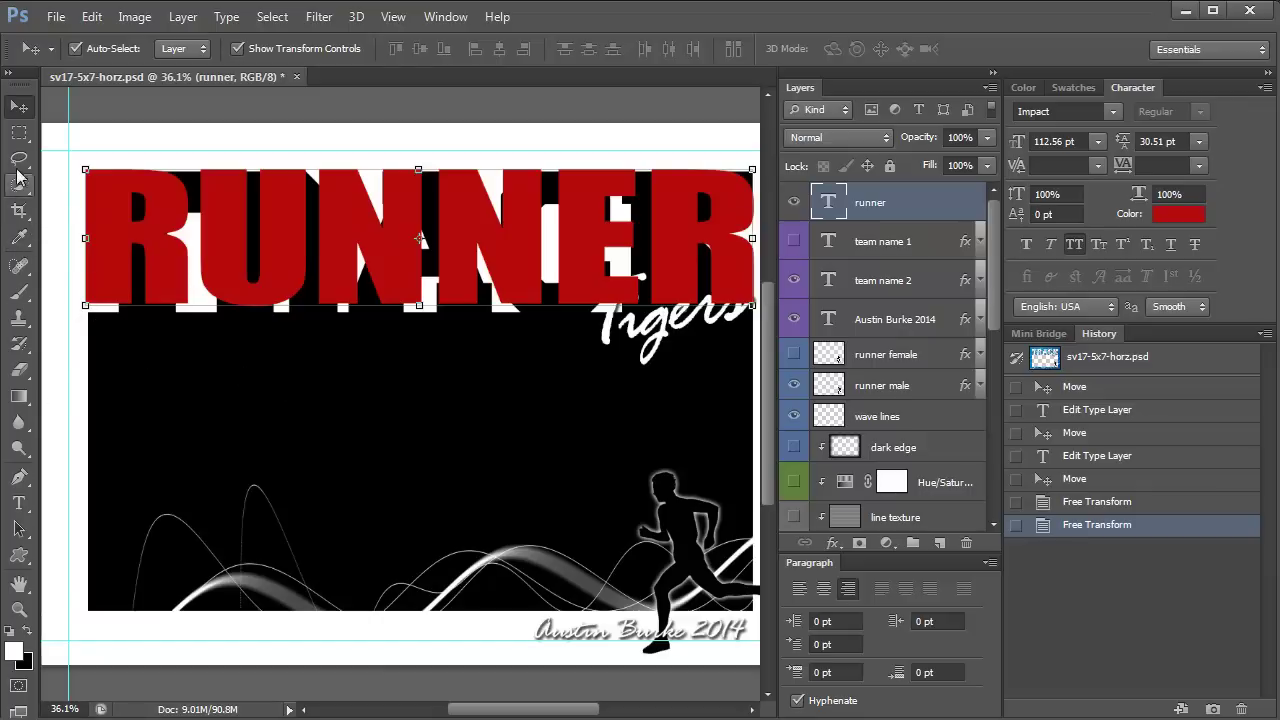
# - Marquee a rectangle around the RUNNER and TRACK lettering and fill it with white on the frame track layer to cover the TRACK cutout
pyautogui.click(20, 133)
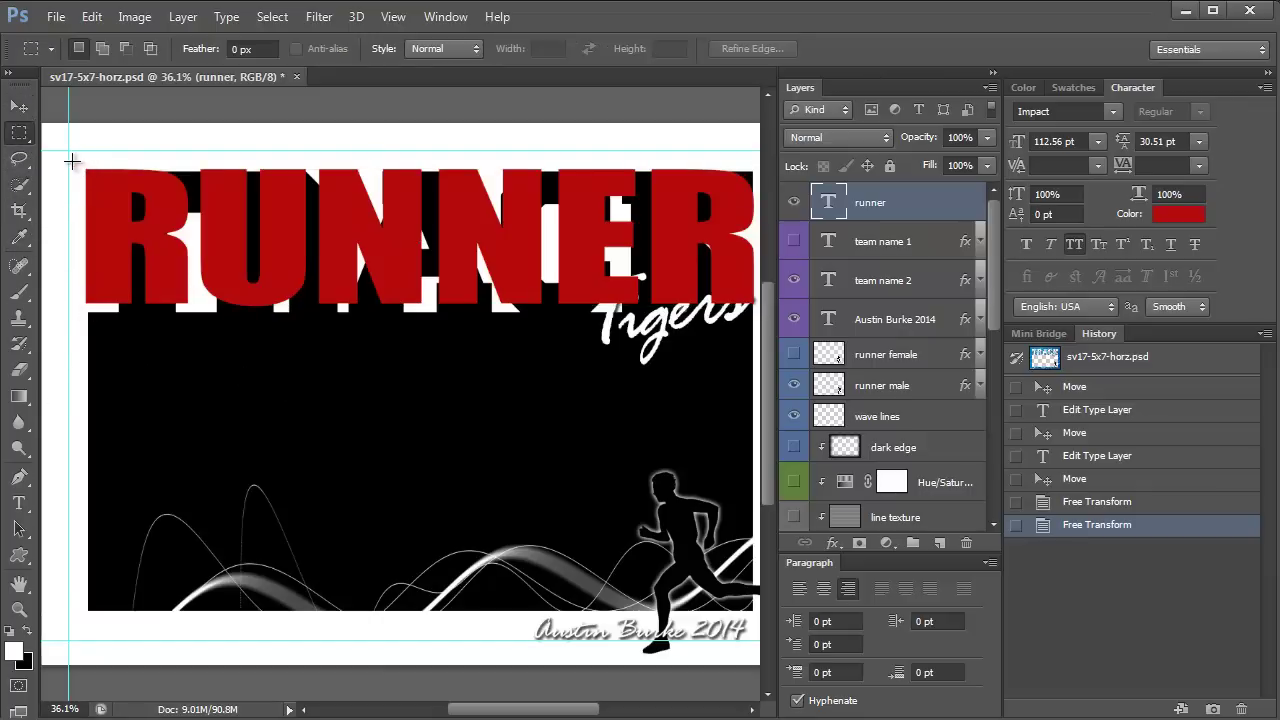
pyautogui.moveTo(72, 160); pyautogui.dragTo(742, 356)
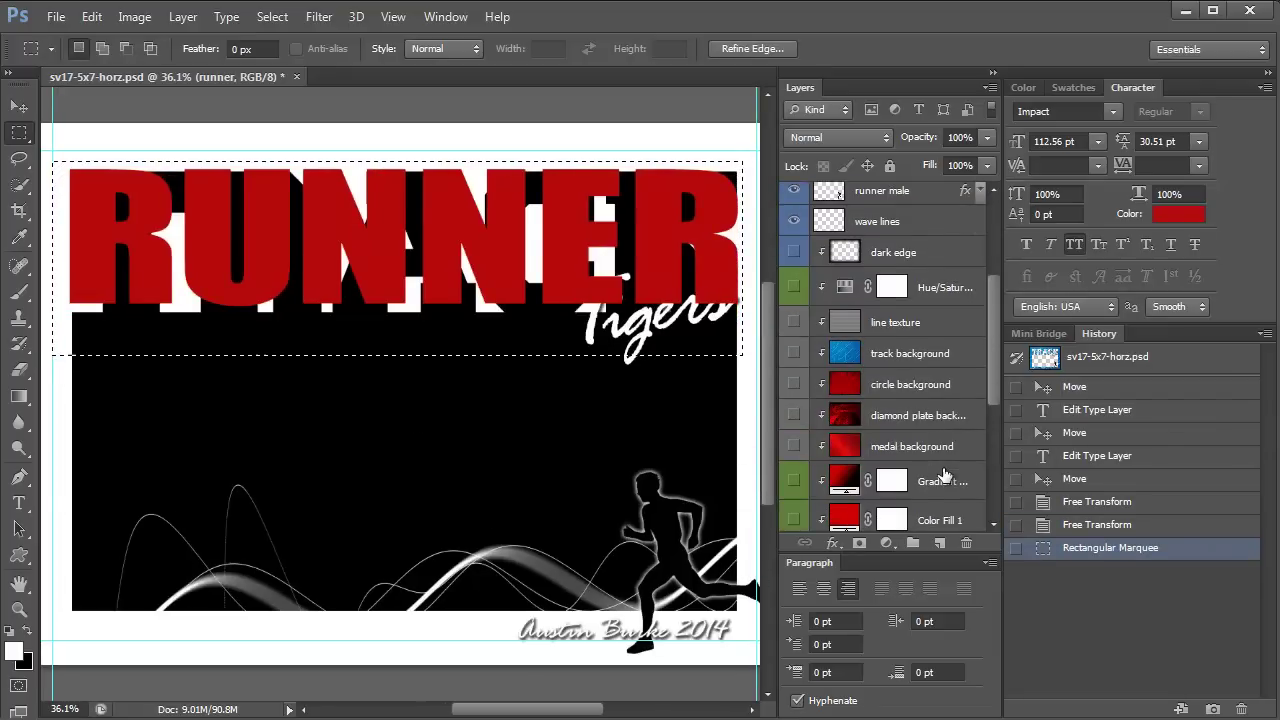
pyautogui.scroll(-5, 940, 460)
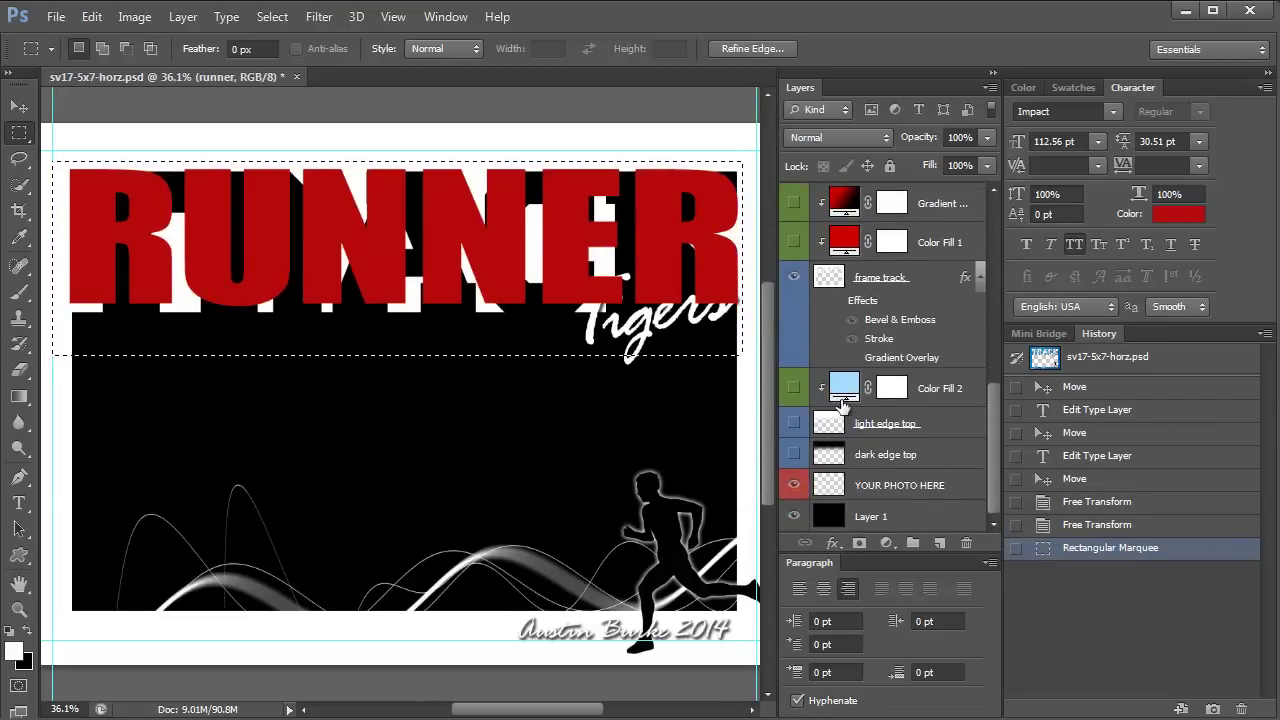
pyautogui.scroll(2, 900, 420)
pyautogui.click(928, 356)
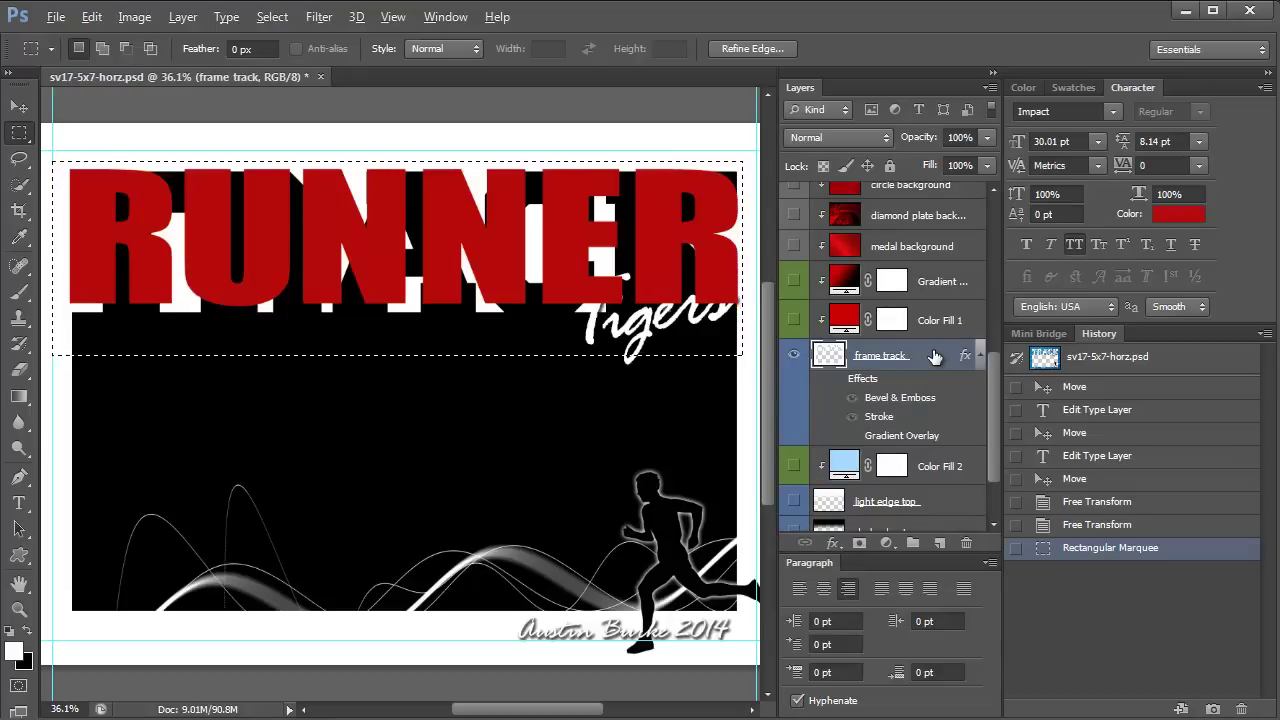
pyautogui.hotkey('alt', 'BackSpace')
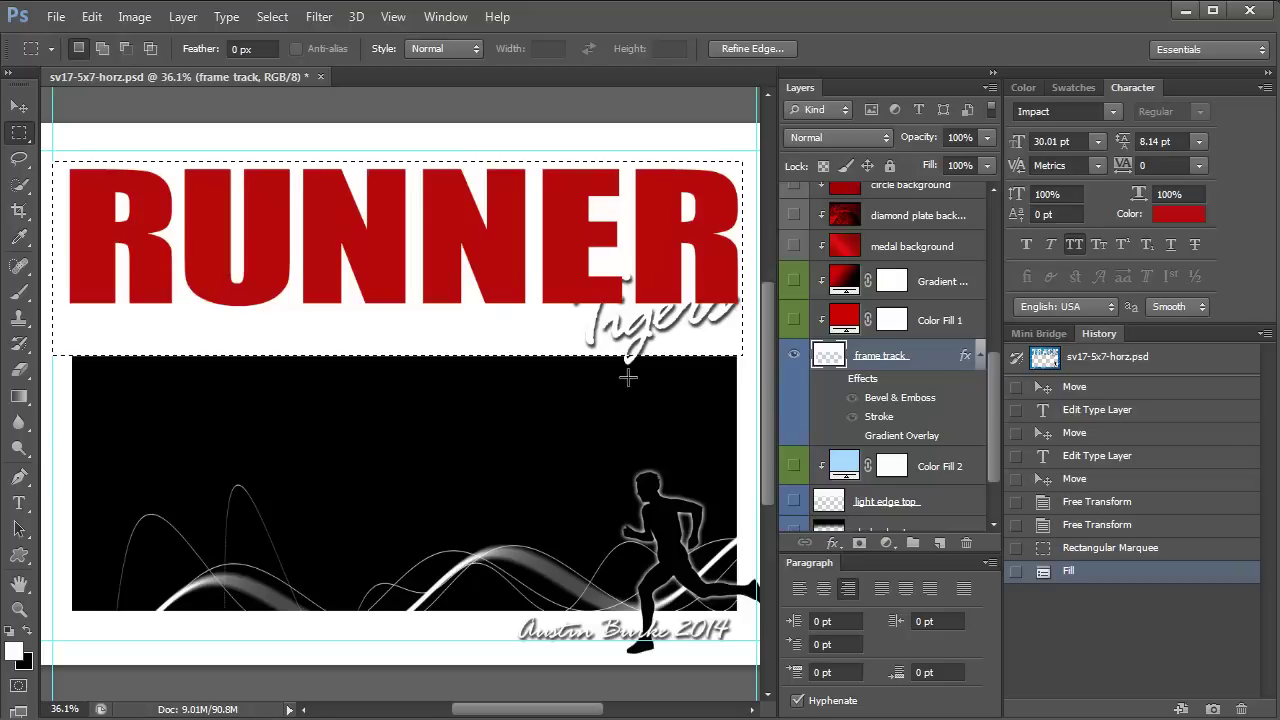
# - Load the runner text's outline as a selection and clear it from the frame track layer
pyautogui.scroll(2, 441, 389)
pyautogui.scroll(5, 990, 400)
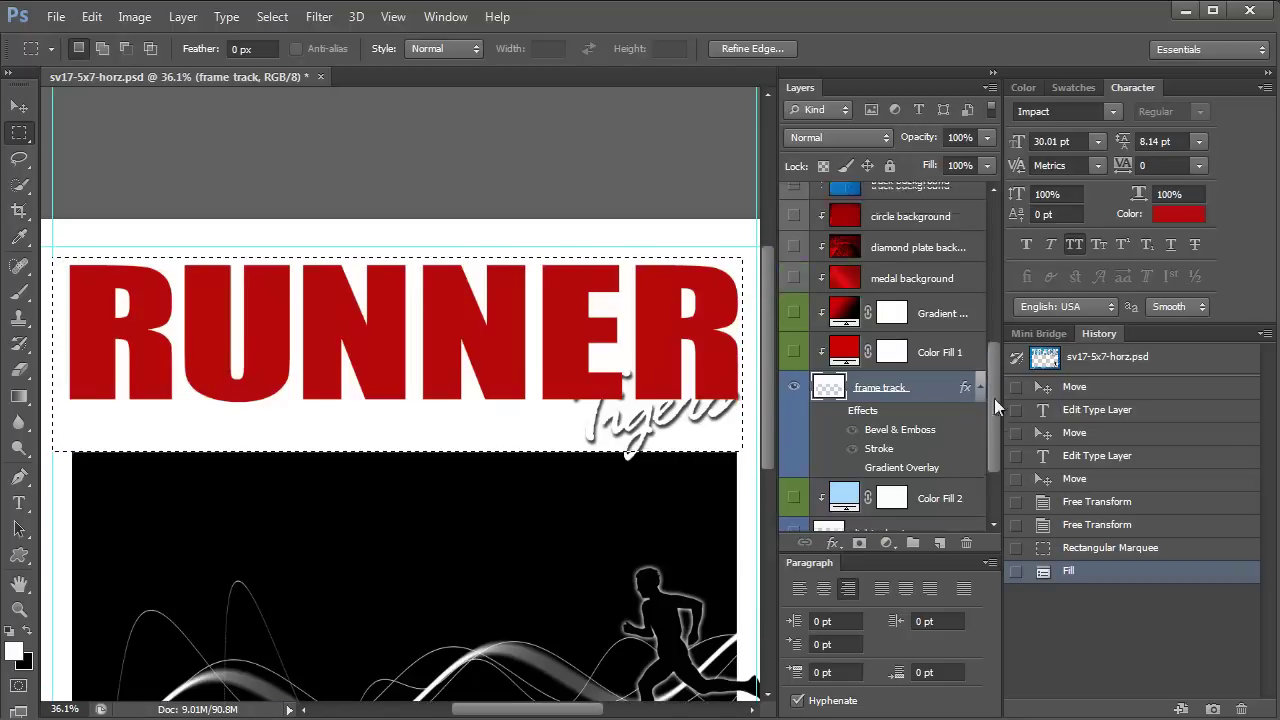
pyautogui.click(860, 202)
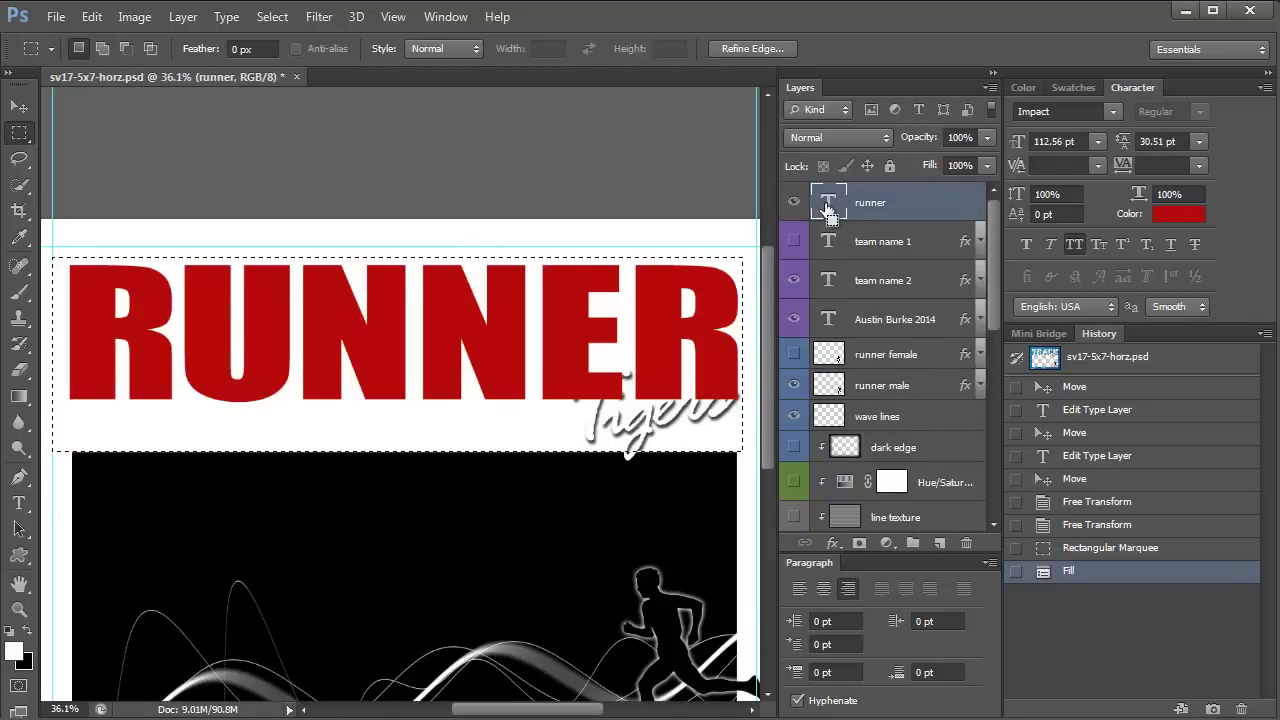
pyautogui.keyDown('ctrl'); pyautogui.click(828, 207); pyautogui.keyUp('ctrl')
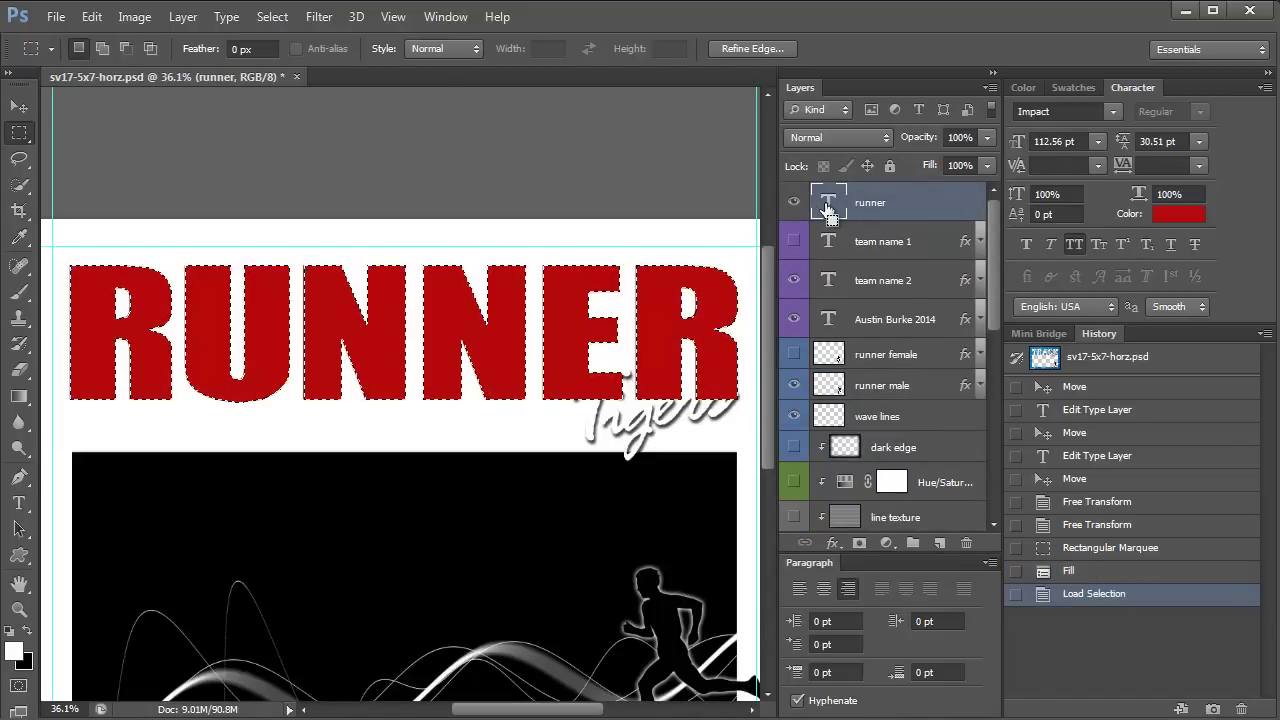
pyautogui.scroll(-5, 941, 445)
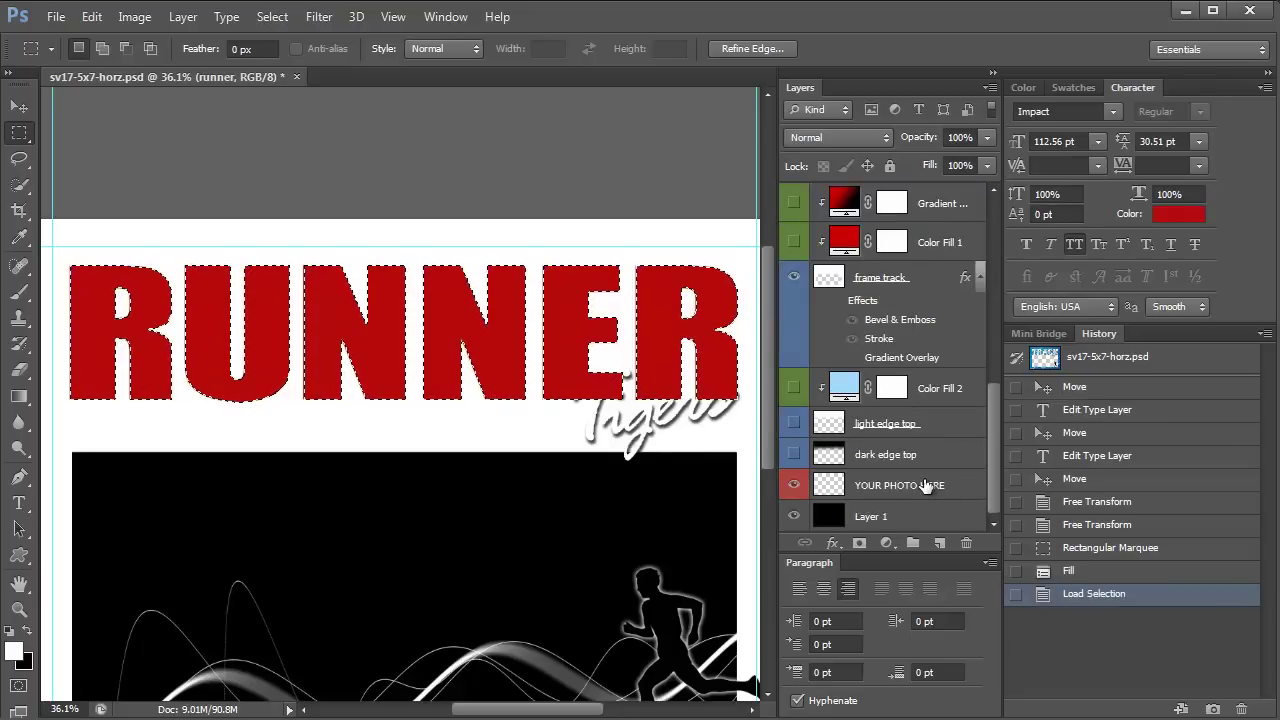
pyautogui.click(908, 426)
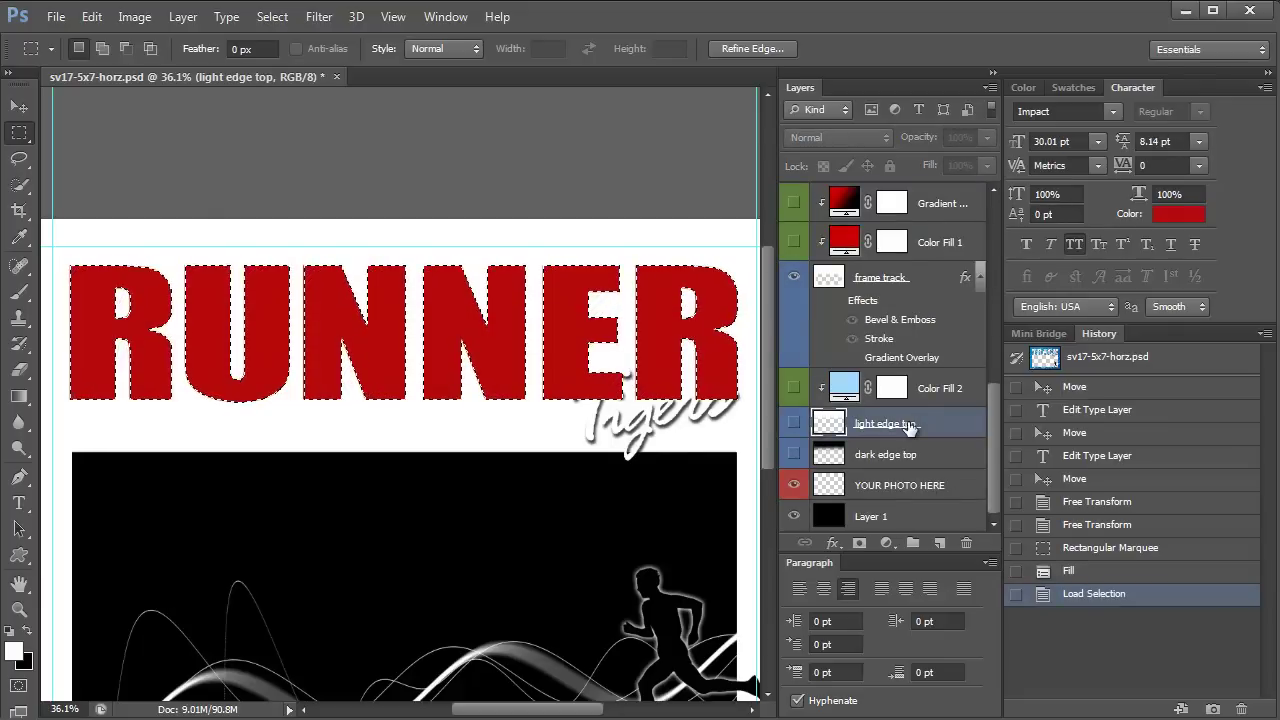
pyautogui.click(947, 292)
pyautogui.press('Delete')
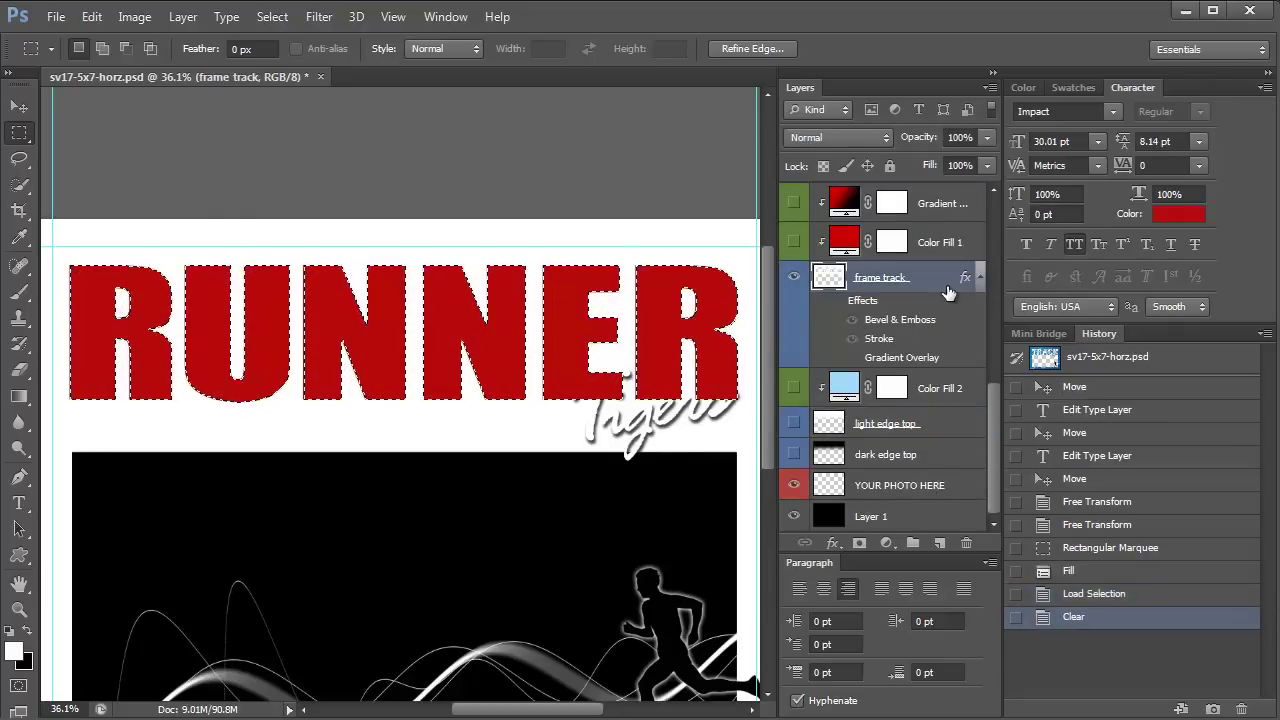
# - Hide the runner text layer and deselect the letter outlines
pyautogui.scroll(10, 935, 285)
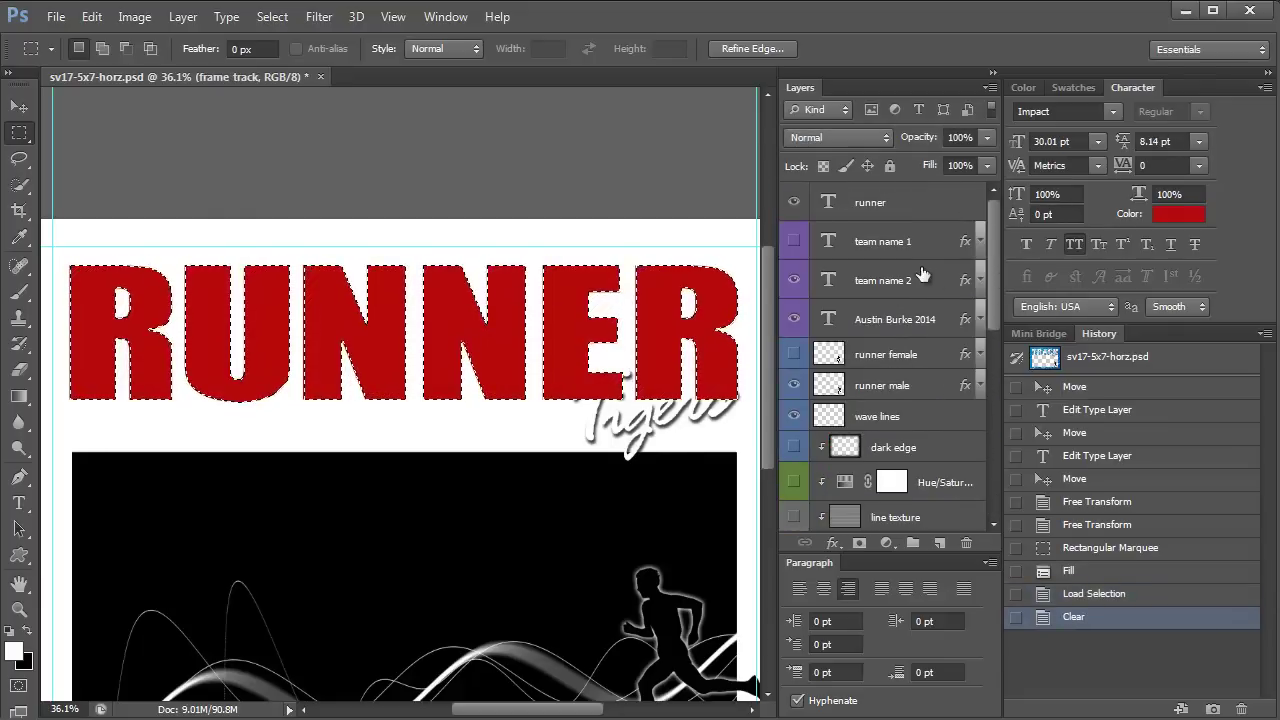
pyautogui.click(793, 202)
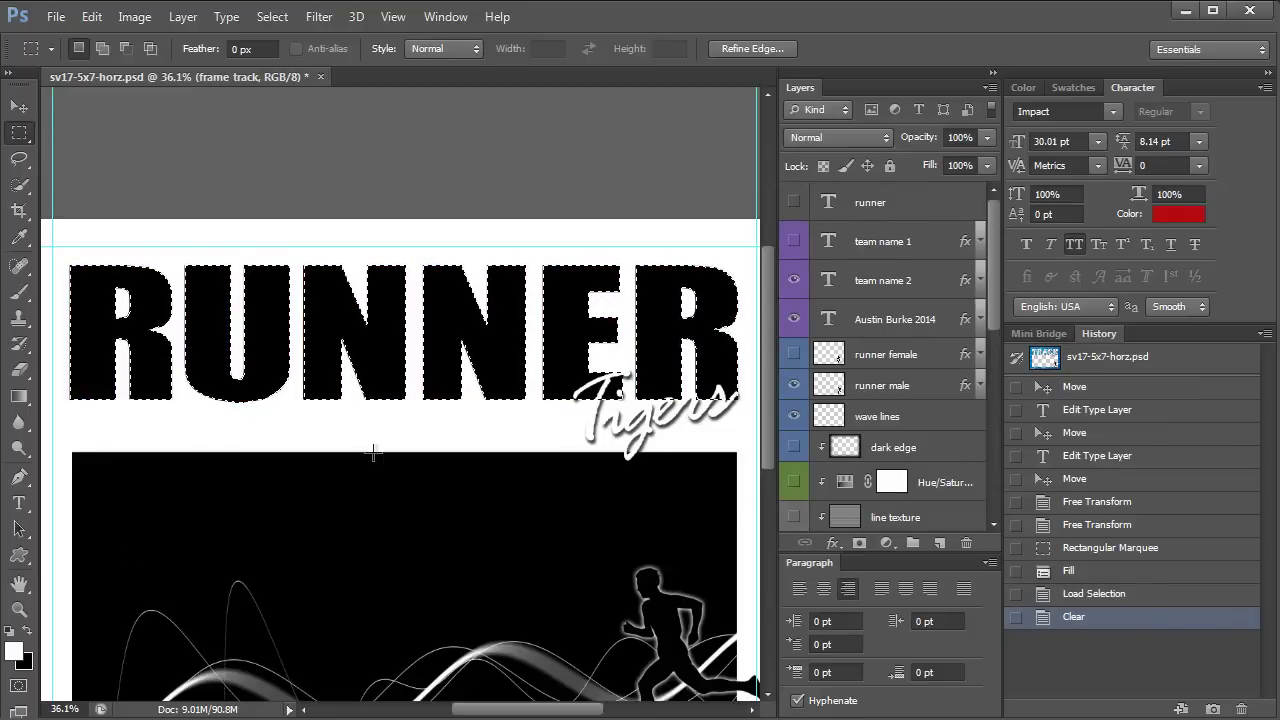
pyautogui.hotkey('ctrl', 'd')
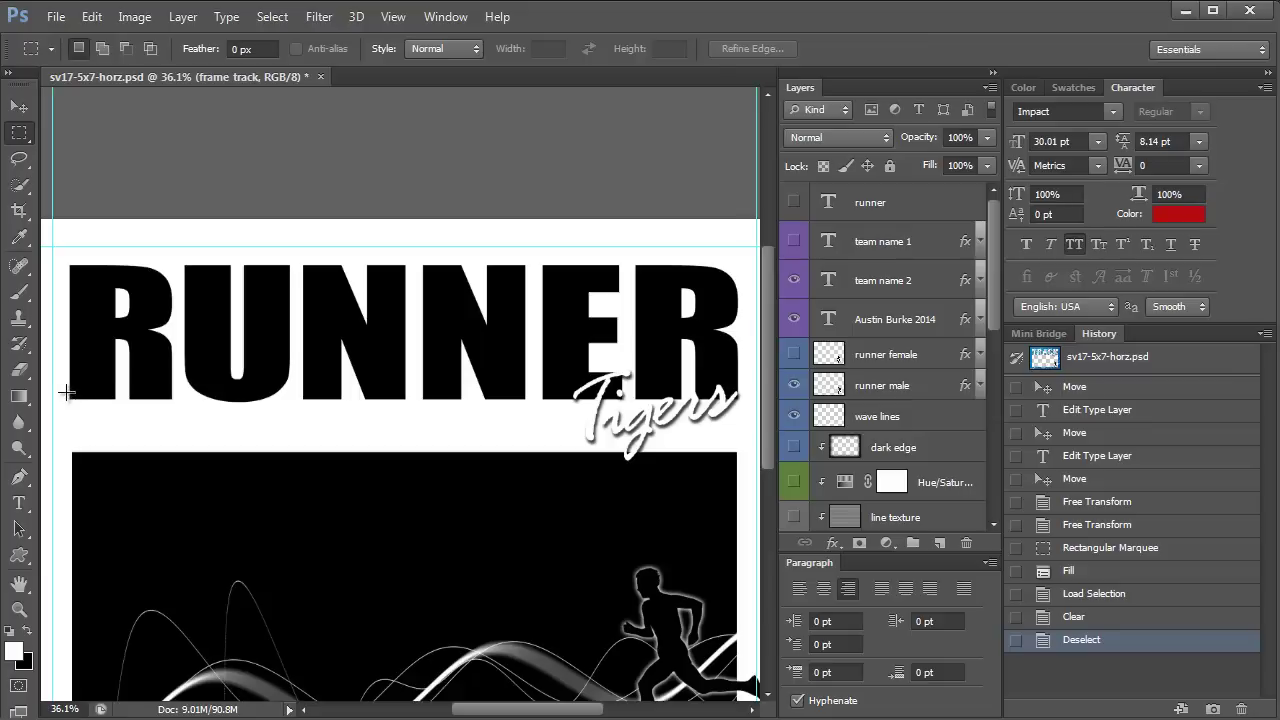
# - Clear the white frame band below the RUNNER letters up to Tigers, using a marquee aligned with the photo area's left edge and the letter bases
pyautogui.moveTo(101, 426); pyautogui.dragTo(553, 500)
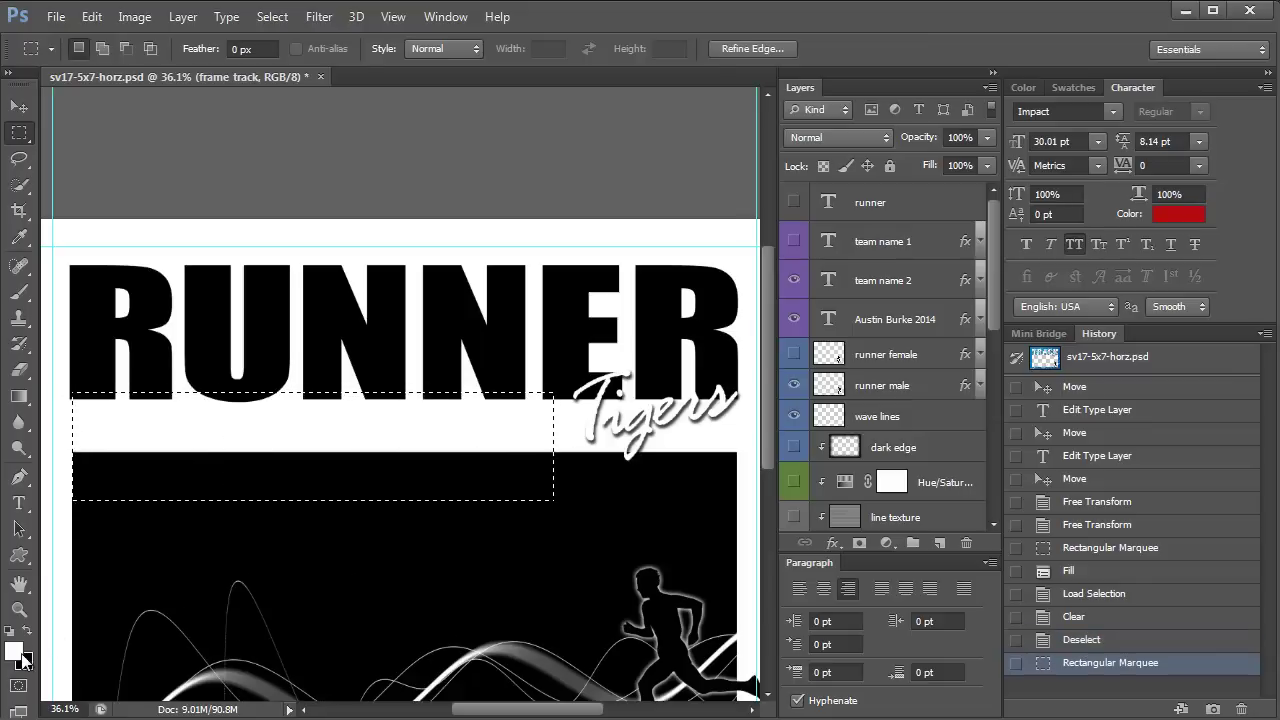
pyautogui.press('z')
pyautogui.click(72, 492)
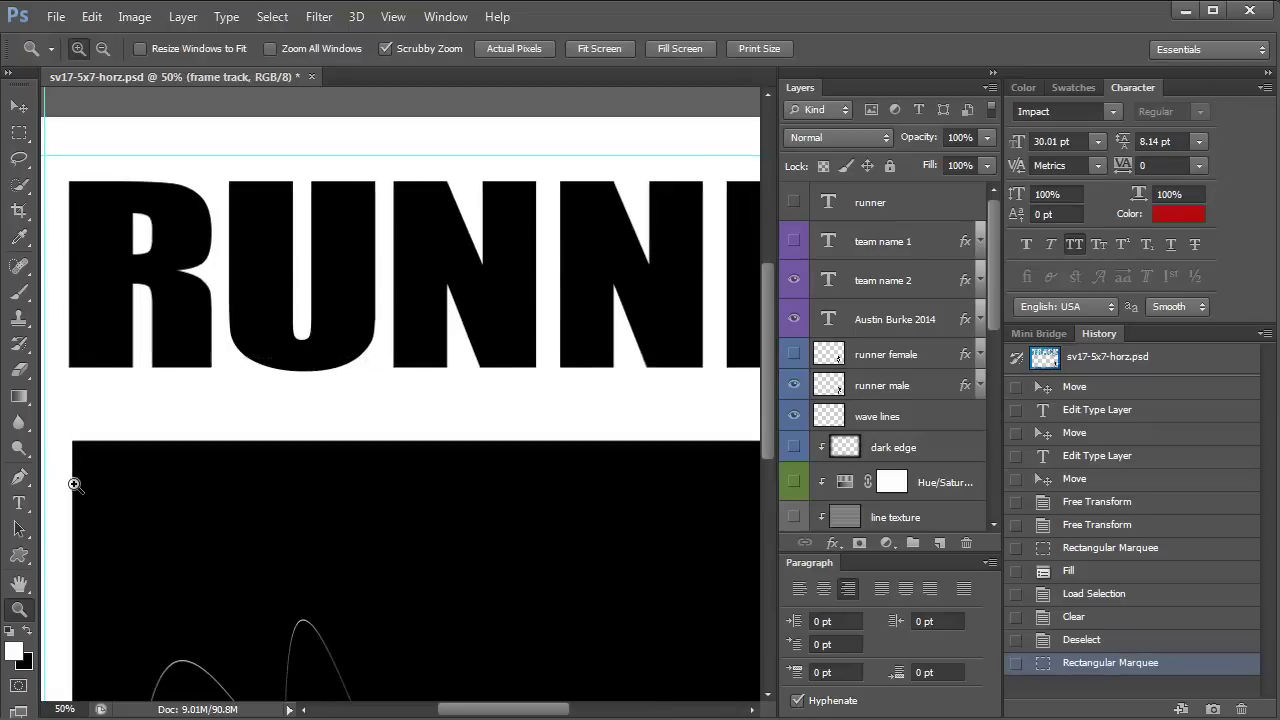
pyautogui.click(71, 486)
pyautogui.click(73, 485)
pyautogui.press('Right')
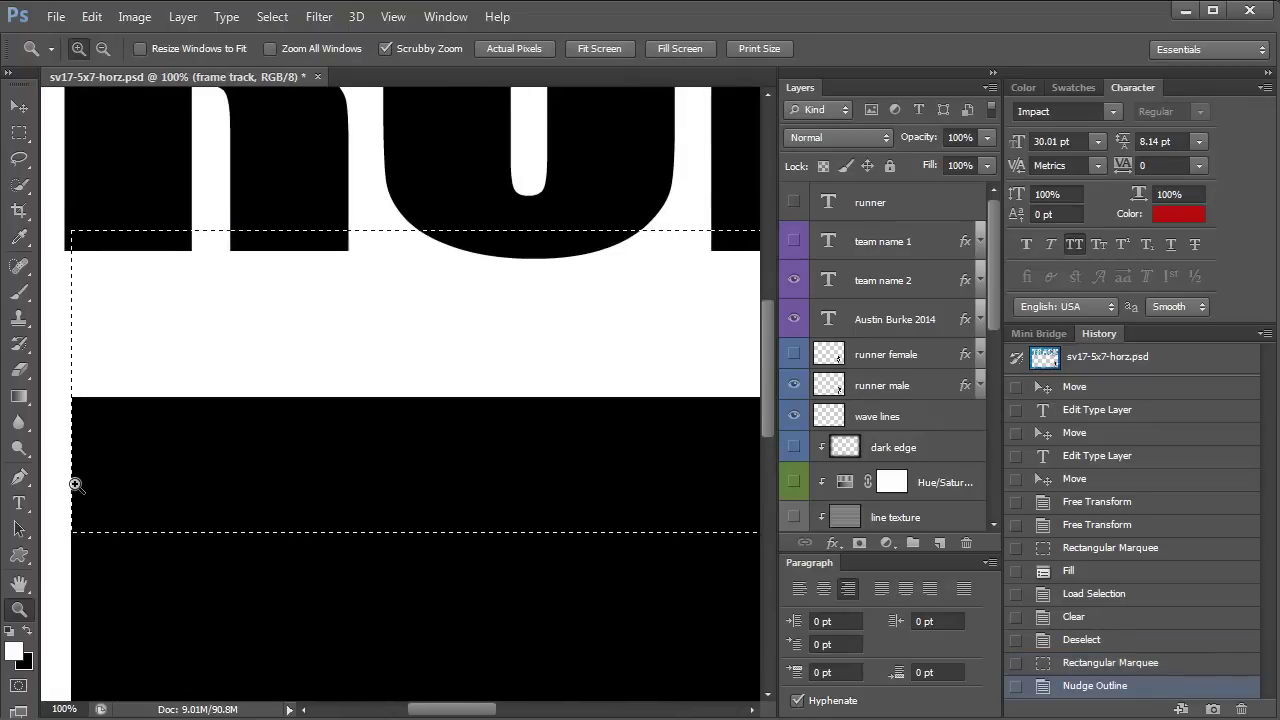
pyautogui.press('Down')
pyautogui.press('Down')
pyautogui.press('Down')
pyautogui.press('Down')
pyautogui.press('Down')
pyautogui.press('Down')
pyautogui.press('Down')
pyautogui.press('Delete')
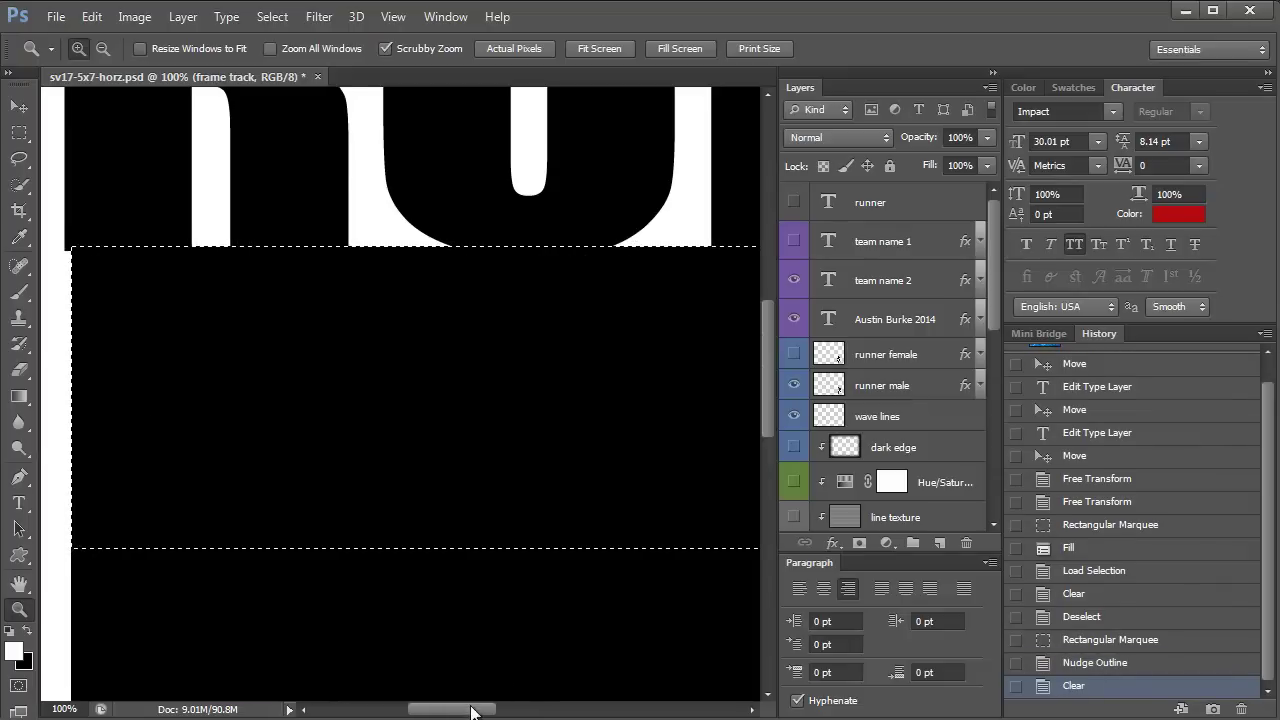
# - Try to save the document, and marquee the remaining white band behind Tigers out to the photo area's right edge
pyautogui.moveTo(450, 709); pyautogui.dragTo(615, 709)
pyautogui.hscroll(2, 640, 685)
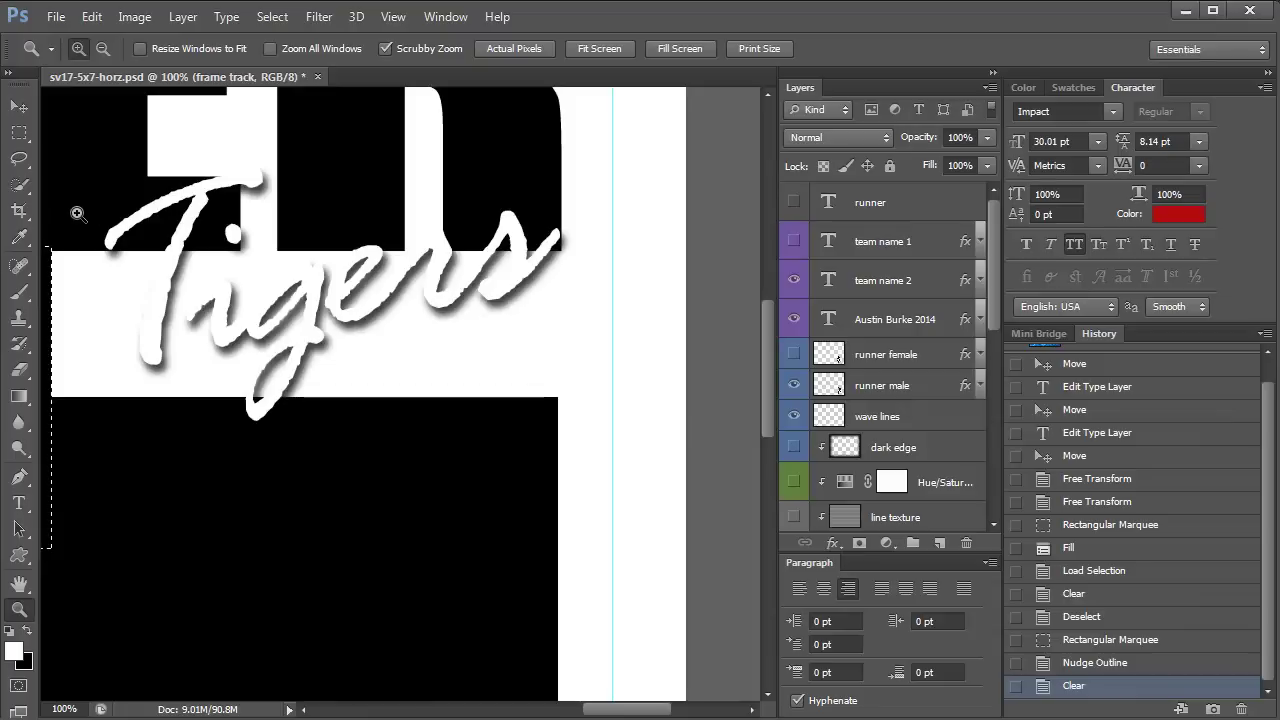
pyautogui.click(19, 133)
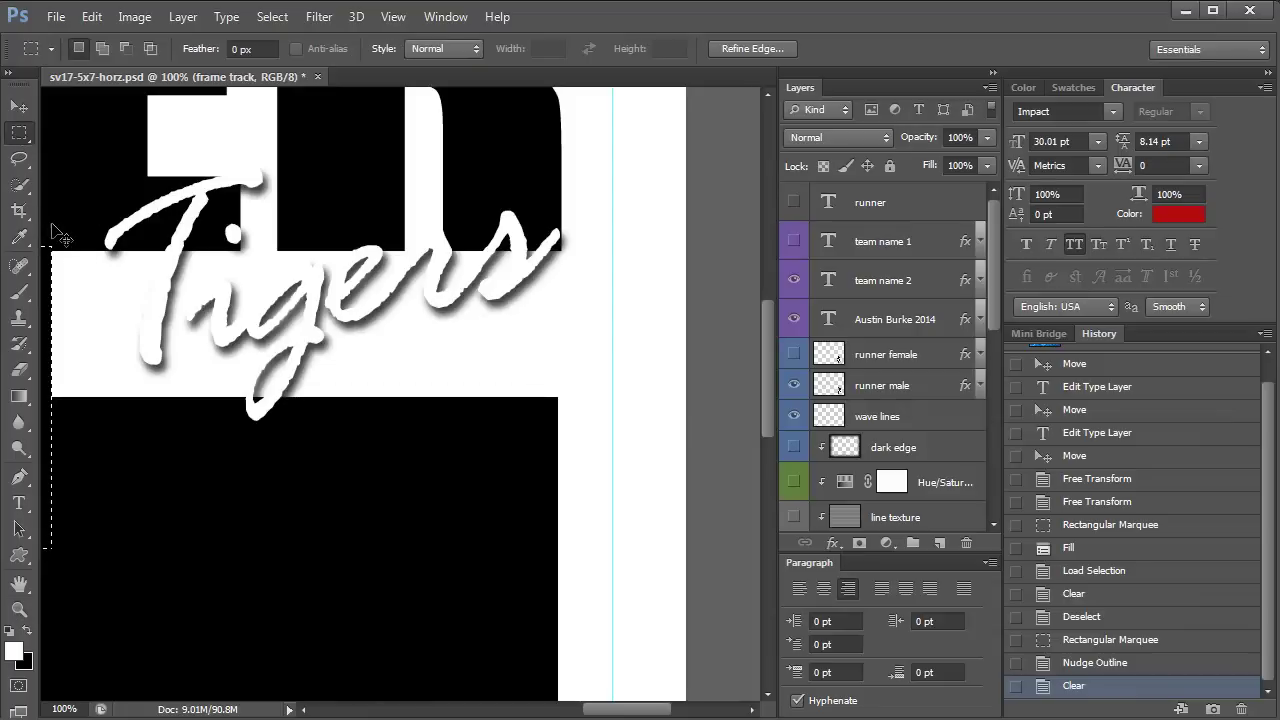
pyautogui.hotkey('ctrl', 's')
pyautogui.hotkey('ctrl', 'd')
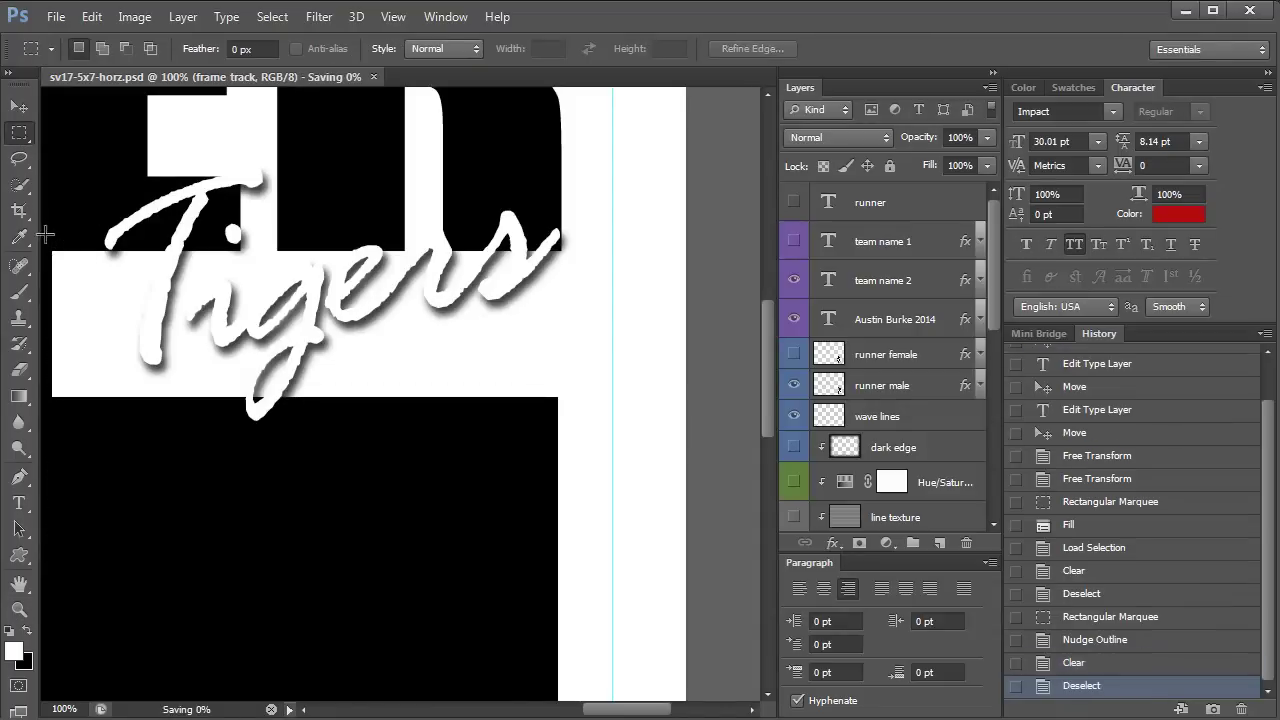
pyautogui.moveTo(46, 238); pyautogui.dragTo(378, 593)
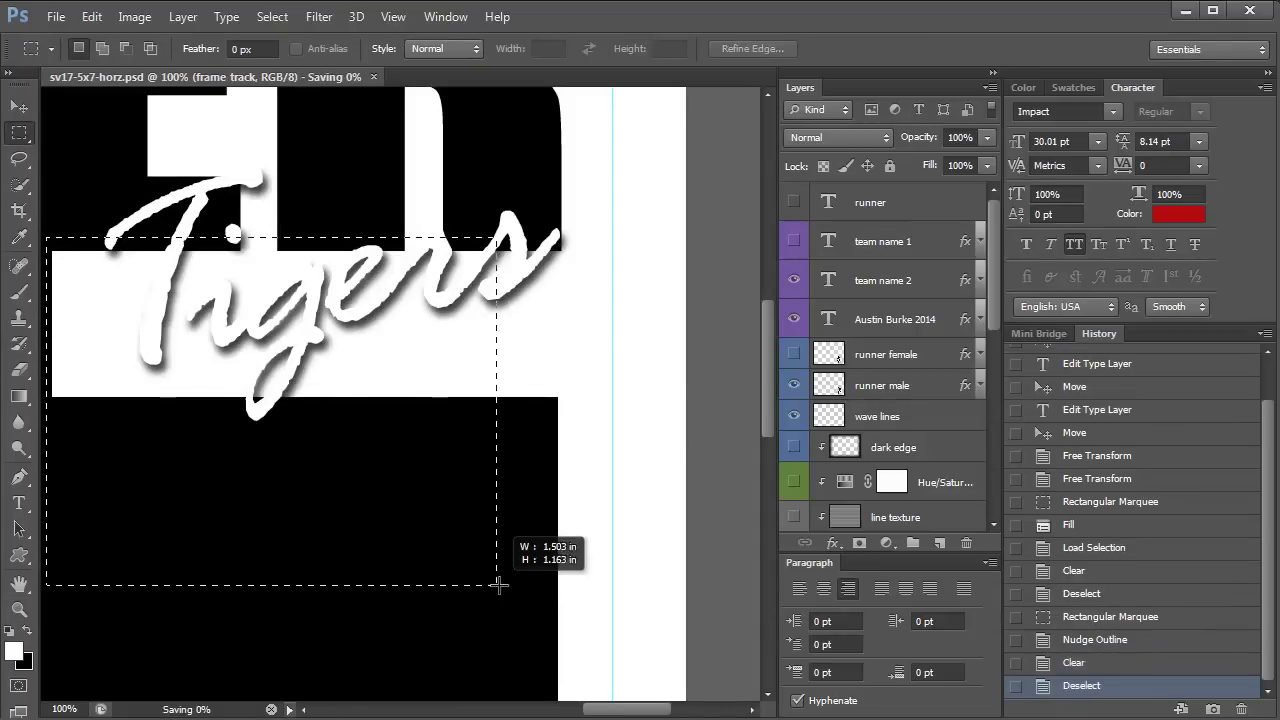
pyautogui.moveTo(498, 585); pyautogui.dragTo(556, 572)
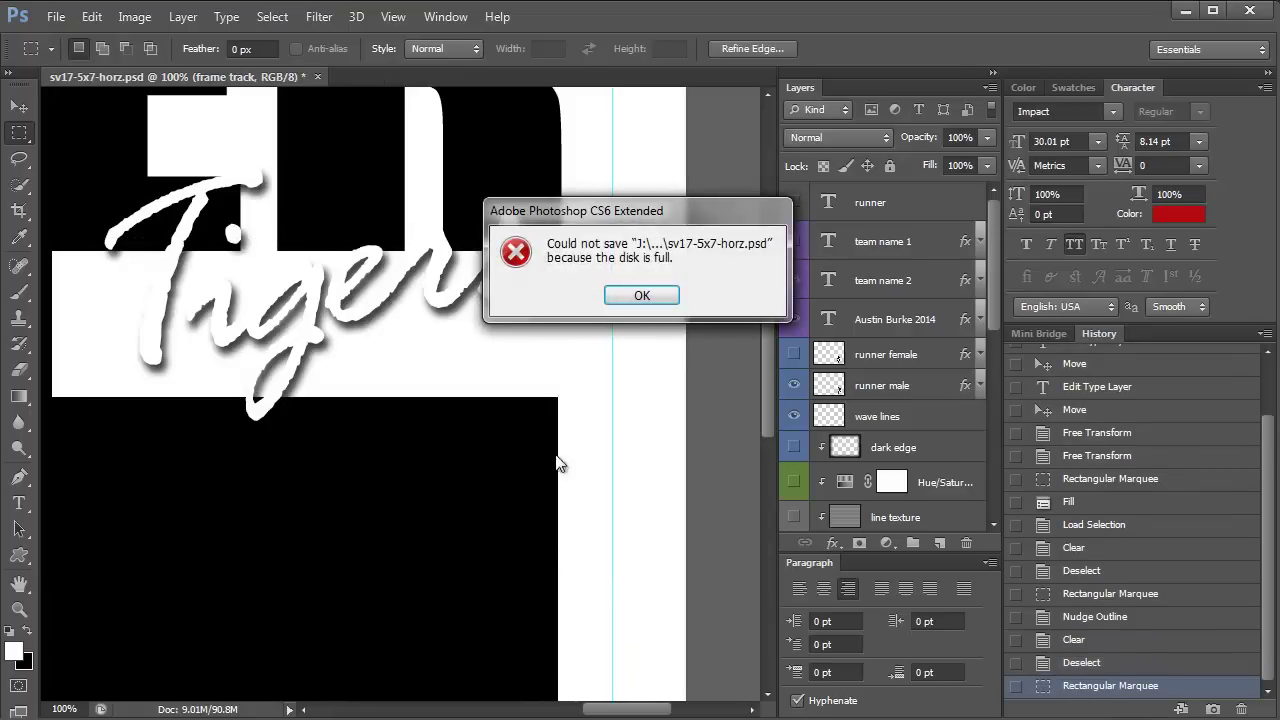
pyautogui.click(640, 296)
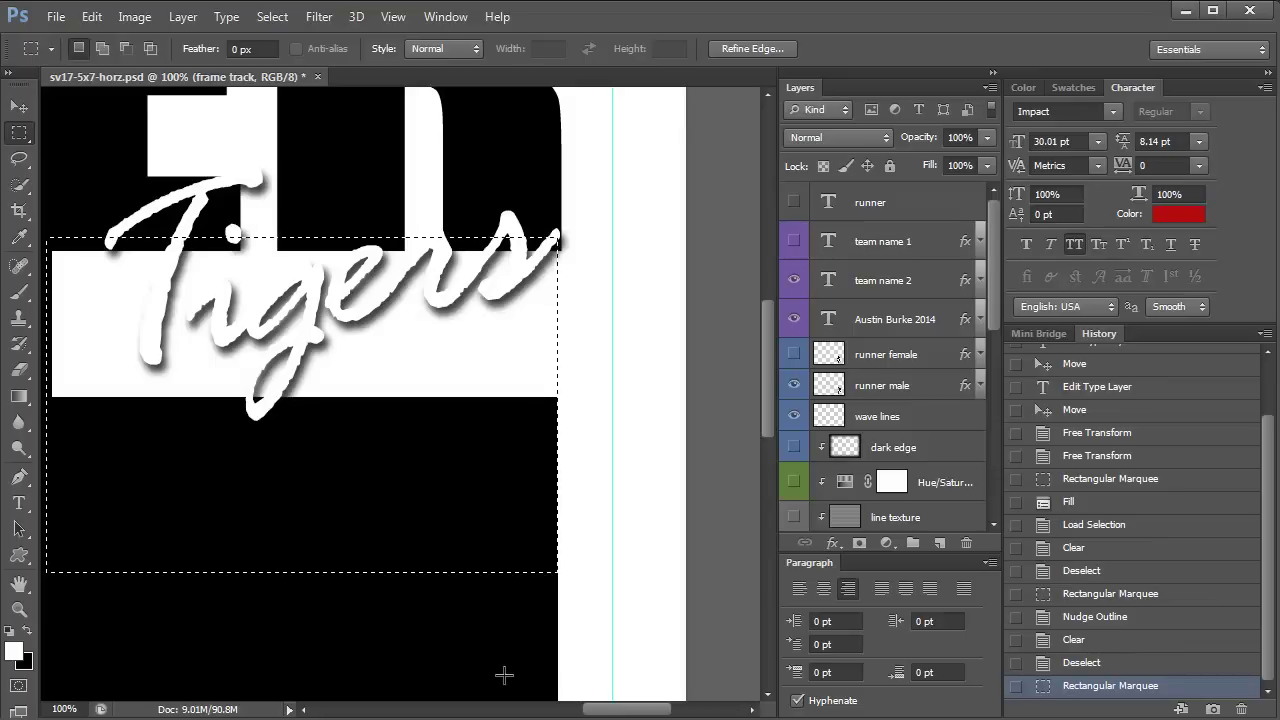
# - Nudge the marquee outline so its right side lines up exactly with the photo area's right edge
pyautogui.press('Left')
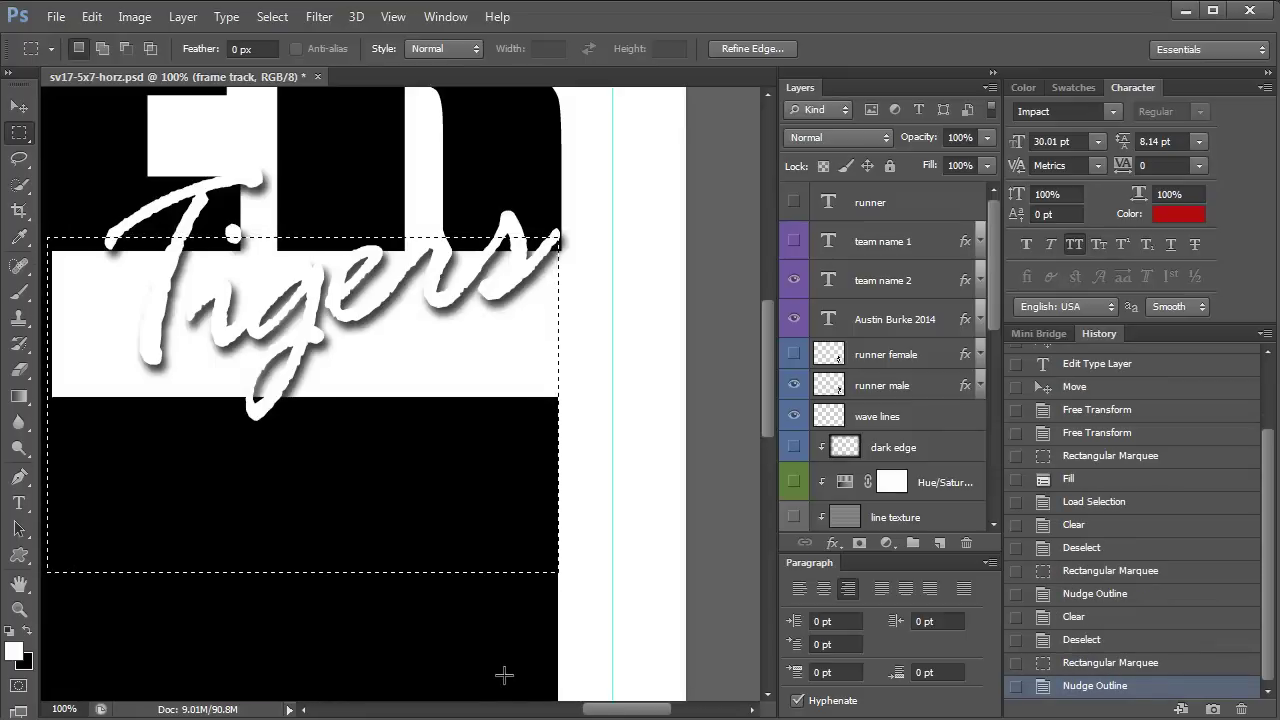
pyautogui.click(19, 609)
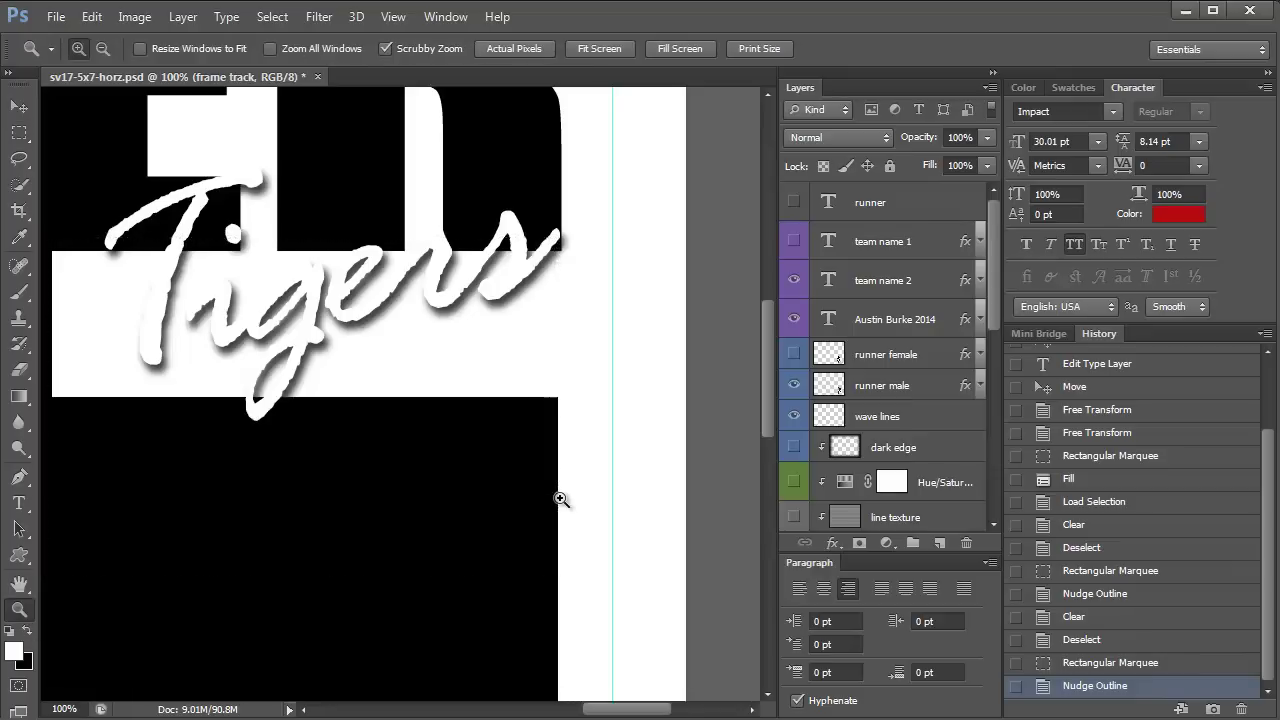
pyautogui.click(561, 498)
pyautogui.click(561, 498)
pyautogui.scroll(-3, 561, 498)
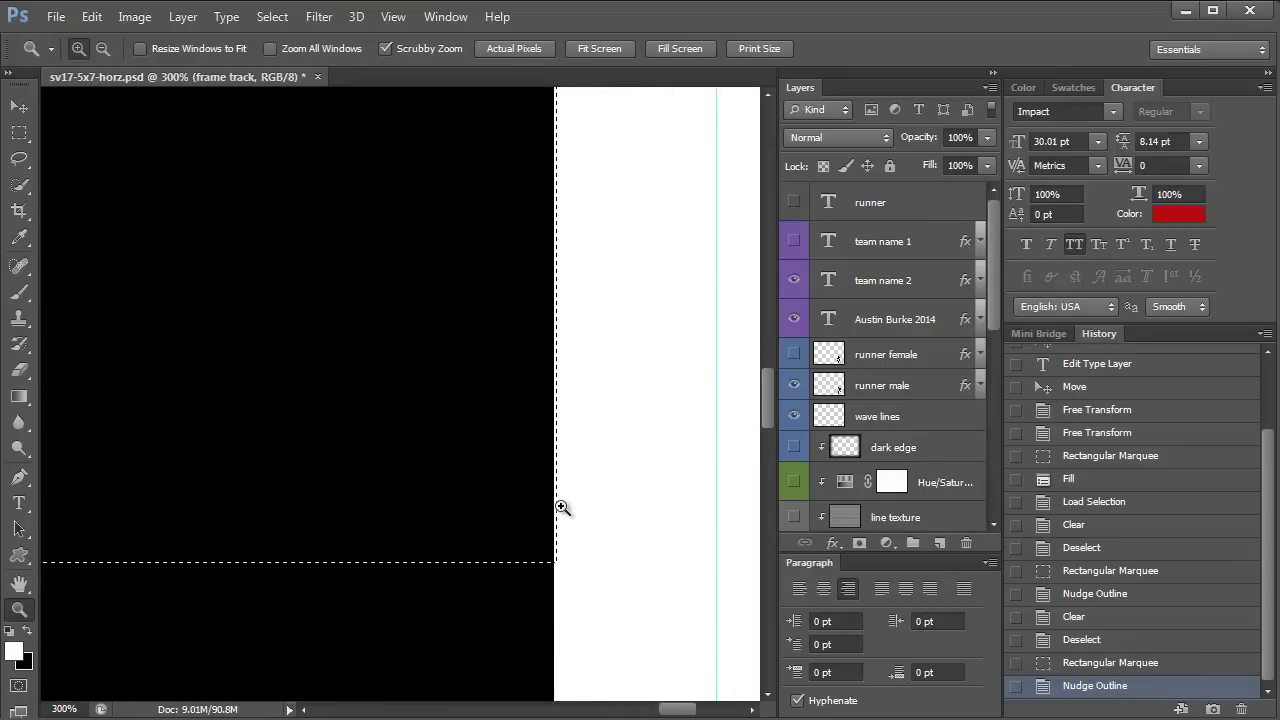
pyautogui.press('Left')
pyautogui.press('Up')
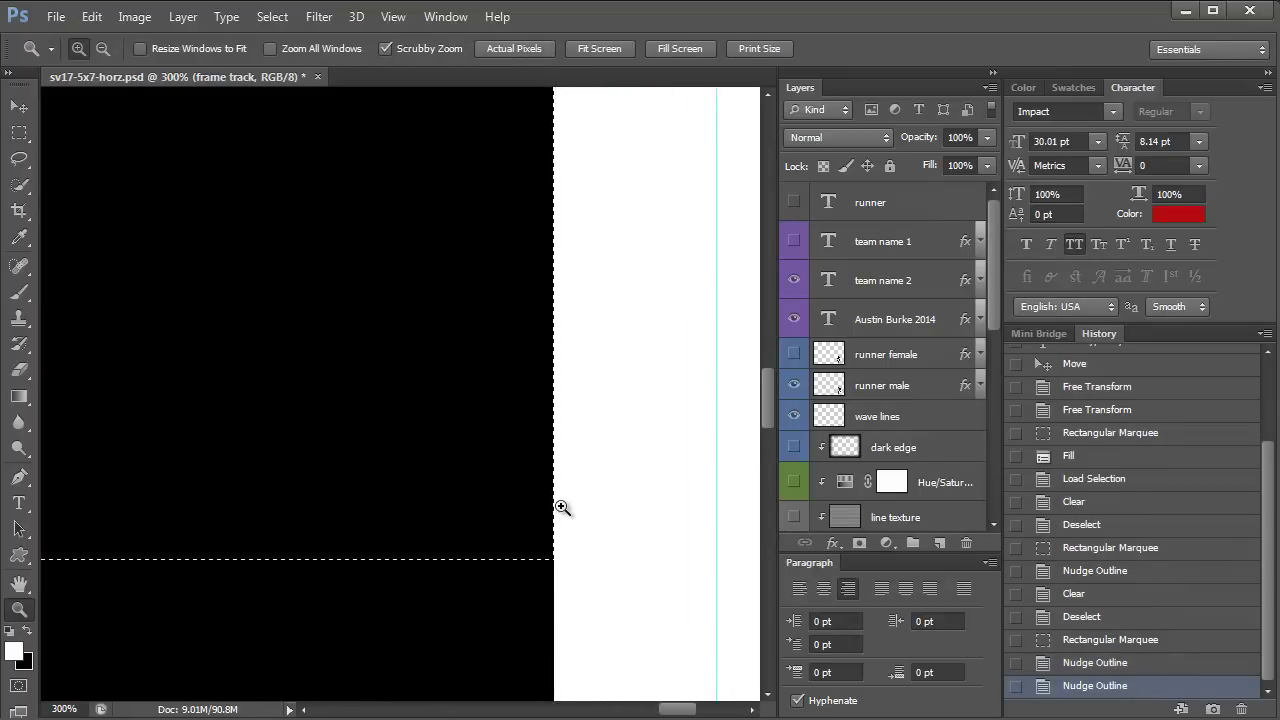
# - Show the rulers and add a horizontal guide along the base of the RUNNER letters at about 1.6 in
pyautogui.click(392, 16)
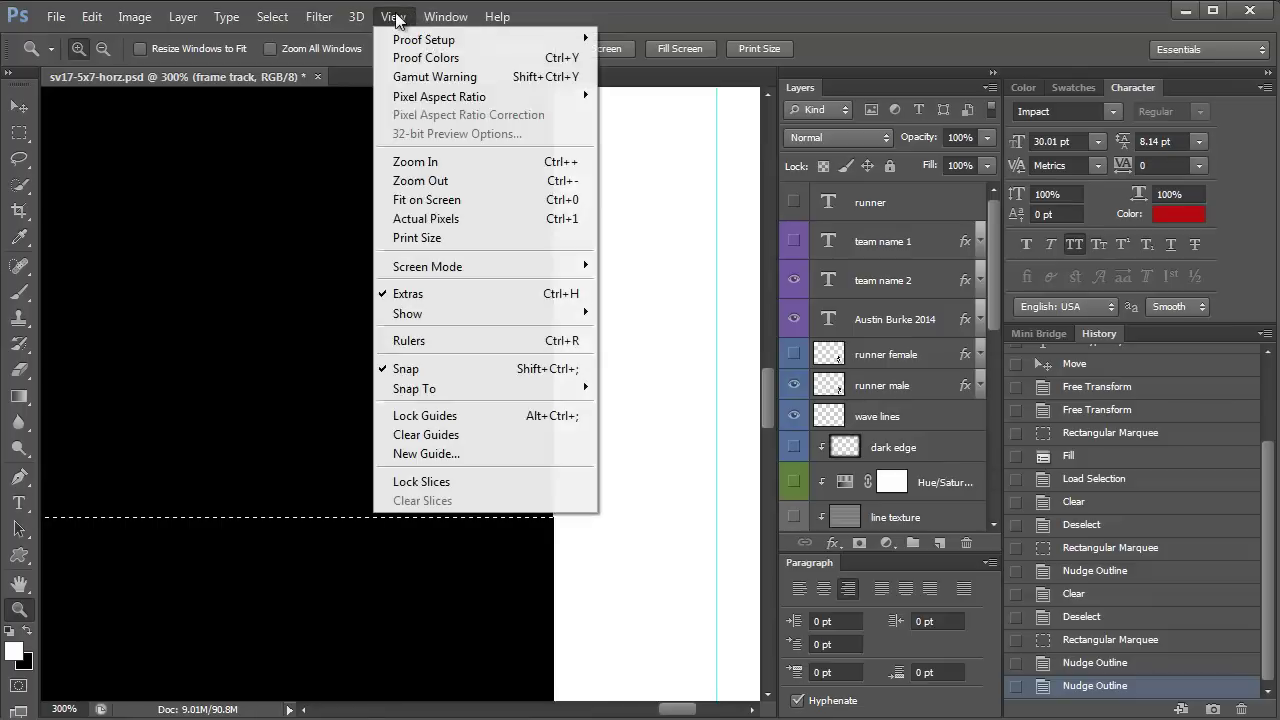
pyautogui.click(430, 203)
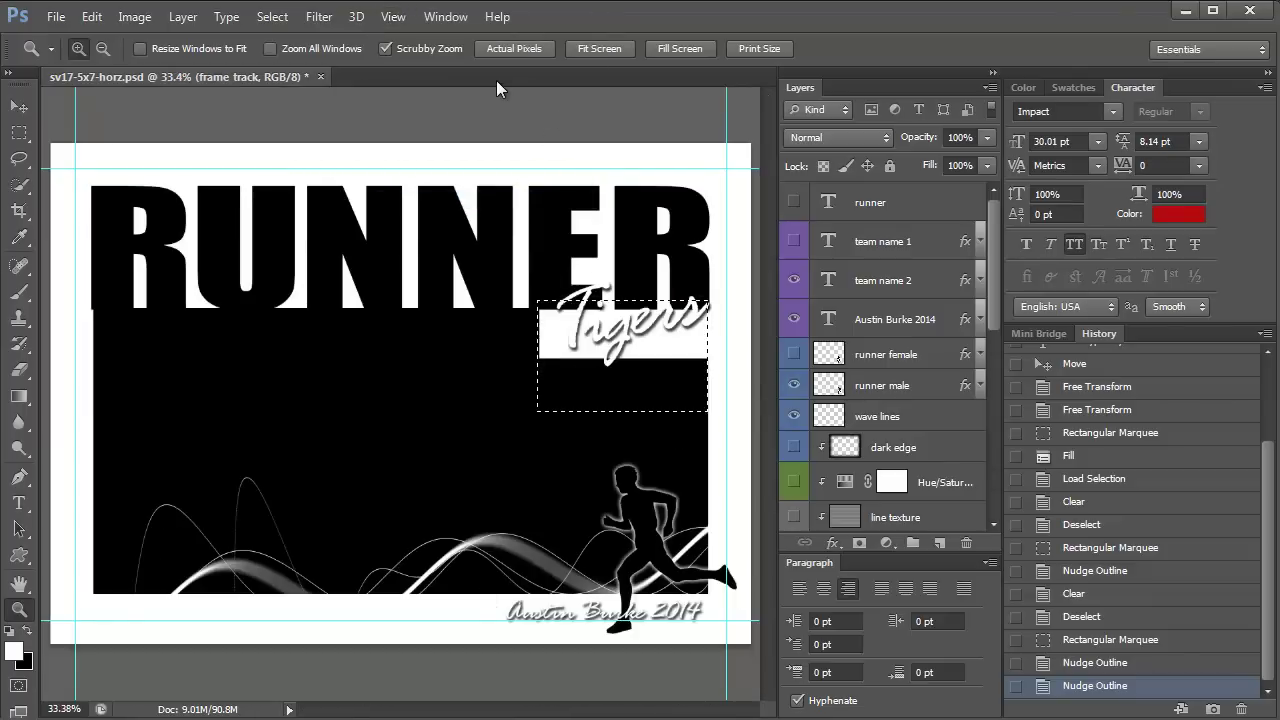
pyautogui.click(410, 20)
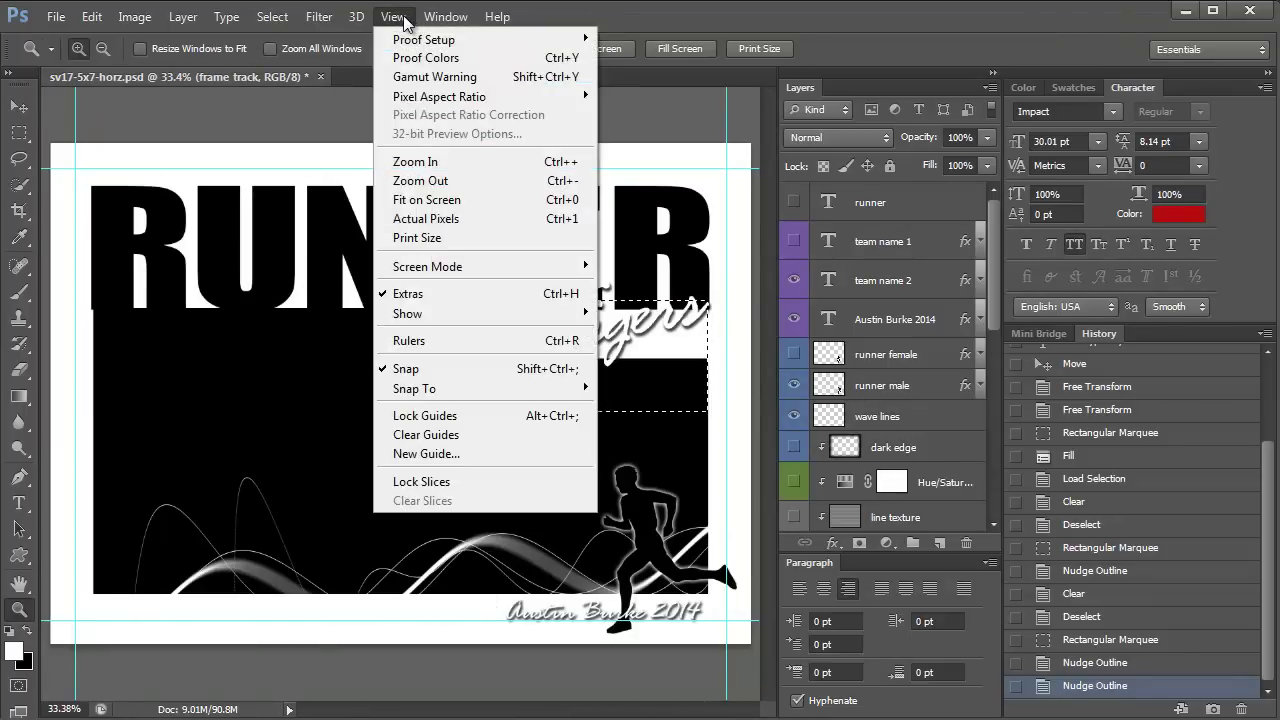
pyautogui.click(405, 20)
pyautogui.click(398, 20)
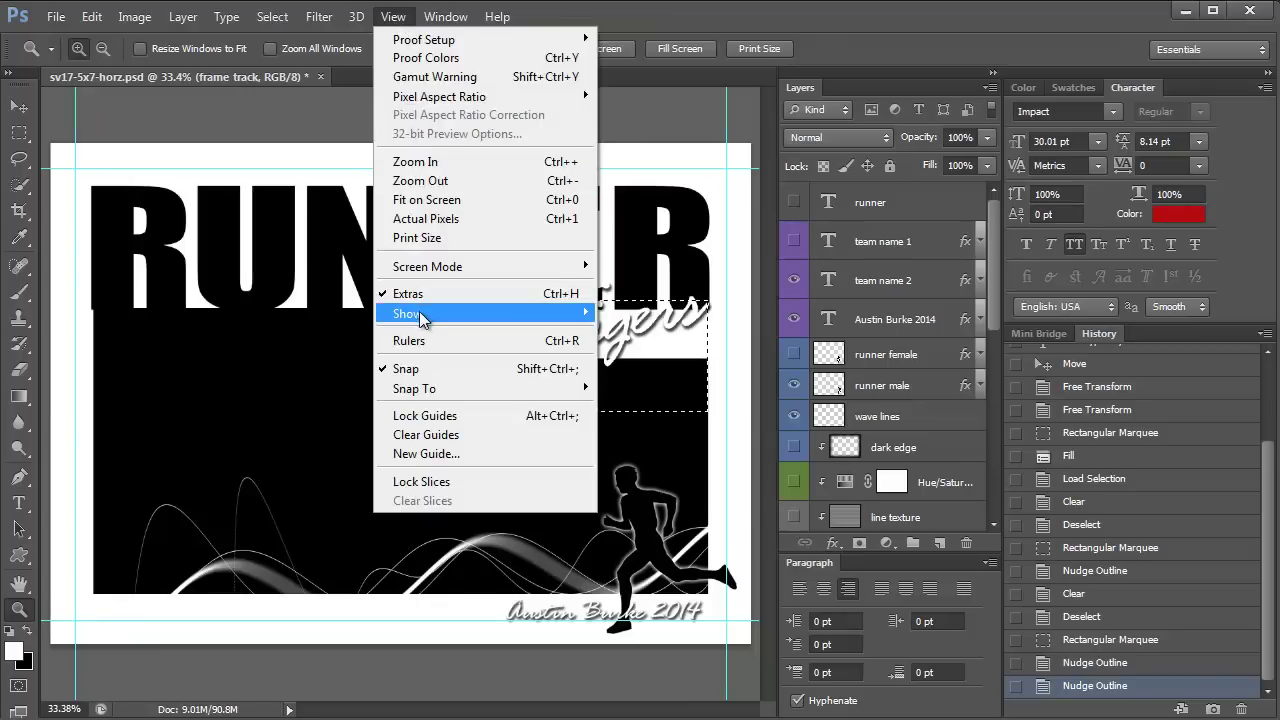
pyautogui.click(410, 340)
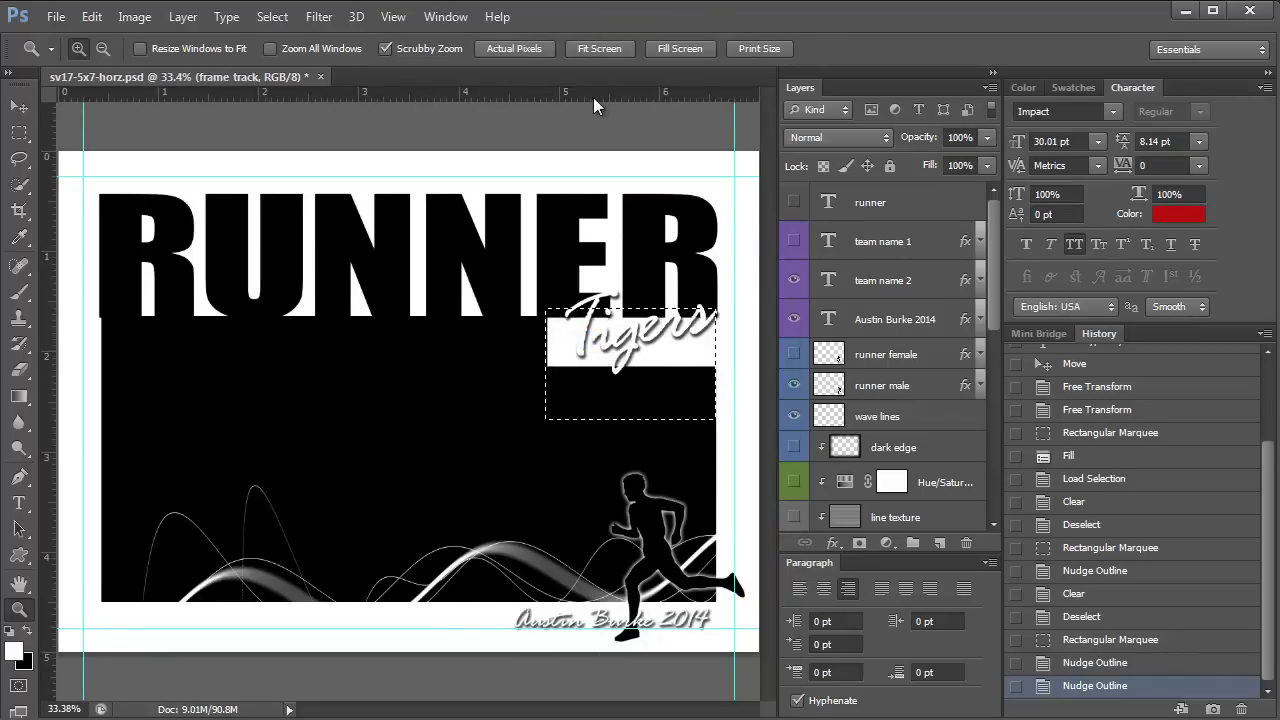
pyautogui.moveTo(593, 97); pyautogui.dragTo(569, 317)
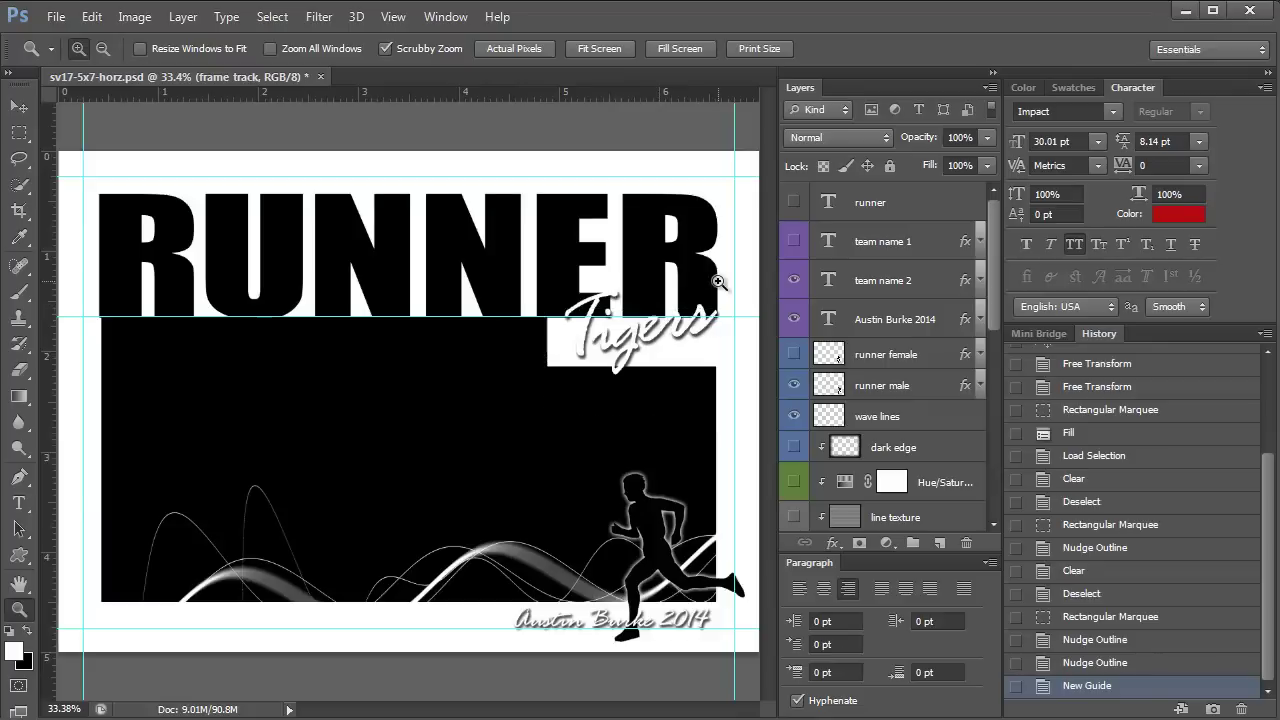
pyautogui.click(718, 283)
pyautogui.click(718, 283)
pyautogui.click(718, 283)
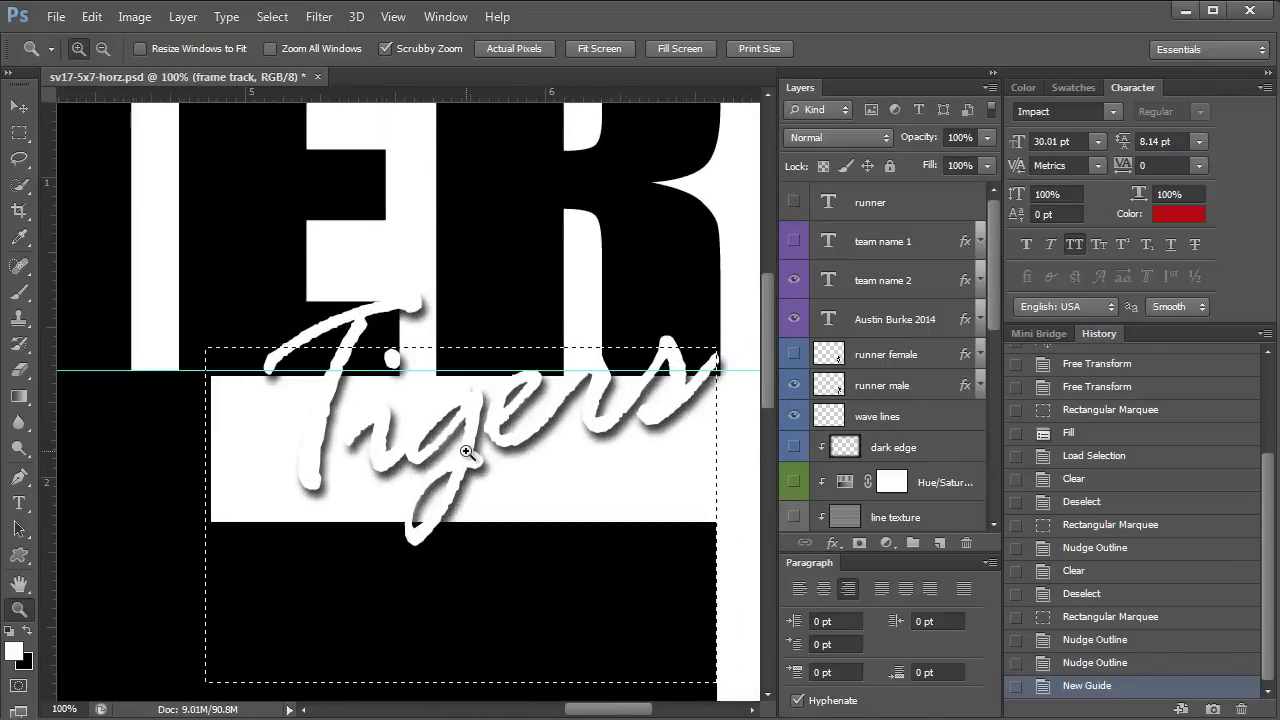
# - Nudge the marquee down until its upper edge meets the guide at the letter bases, clear the white band behind Tigers, and deselect
pyautogui.press('Down')
pyautogui.press('Down')
pyautogui.press('Down')
pyautogui.press('Down')
pyautogui.press('Down')
pyautogui.press('Down')
pyautogui.press('Down')
pyautogui.press('Down')
pyautogui.press('Down')
pyautogui.press('Down')
pyautogui.press('Down')
pyautogui.press('Down')
pyautogui.press('Down')
pyautogui.press('Down')
pyautogui.press('Down')
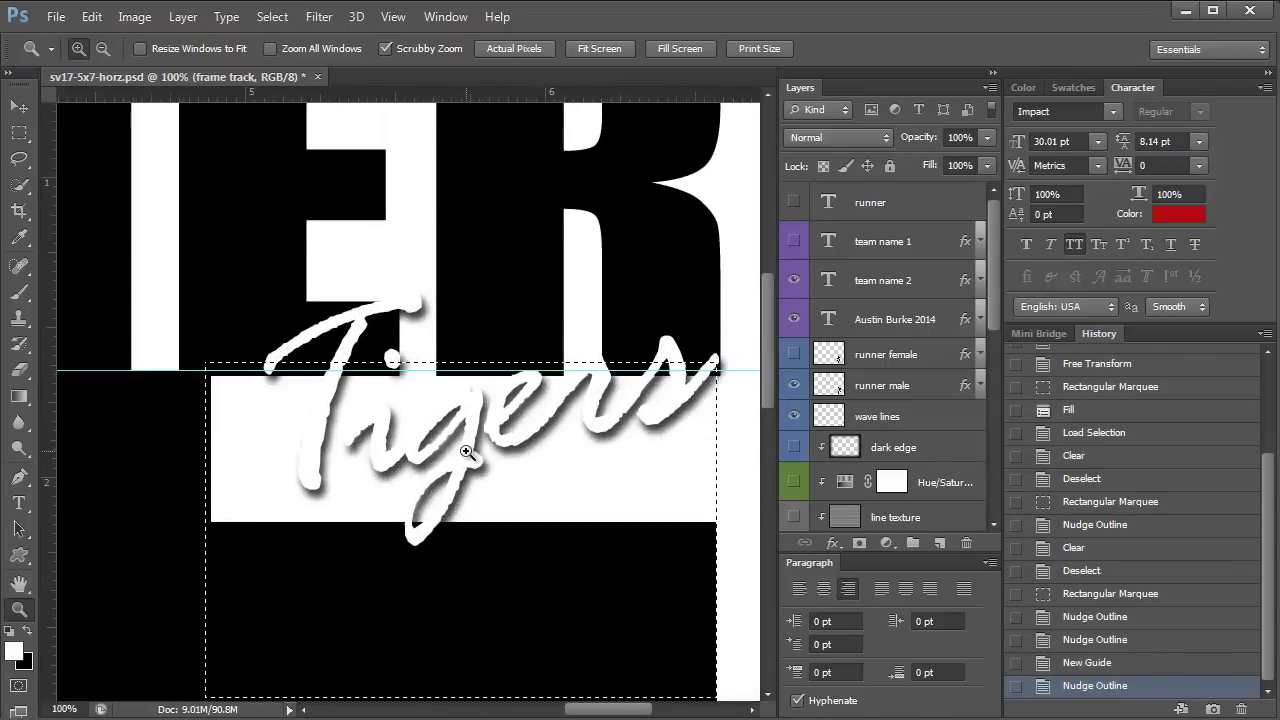
pyautogui.press('Down')
pyautogui.press('Down')
pyautogui.press('Down')
pyautogui.press('Down')
pyautogui.press('Down')
pyautogui.press('Down')
pyautogui.press('Down')
pyautogui.press('Down')
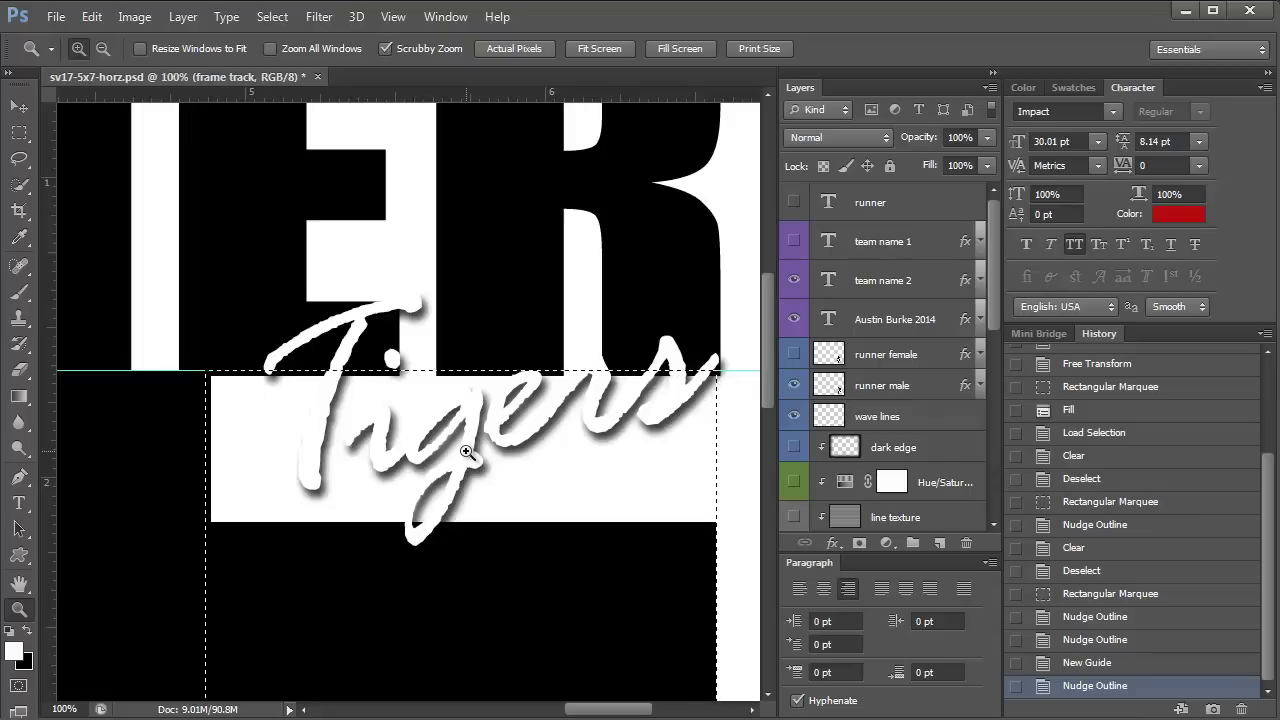
pyautogui.press('Delete')
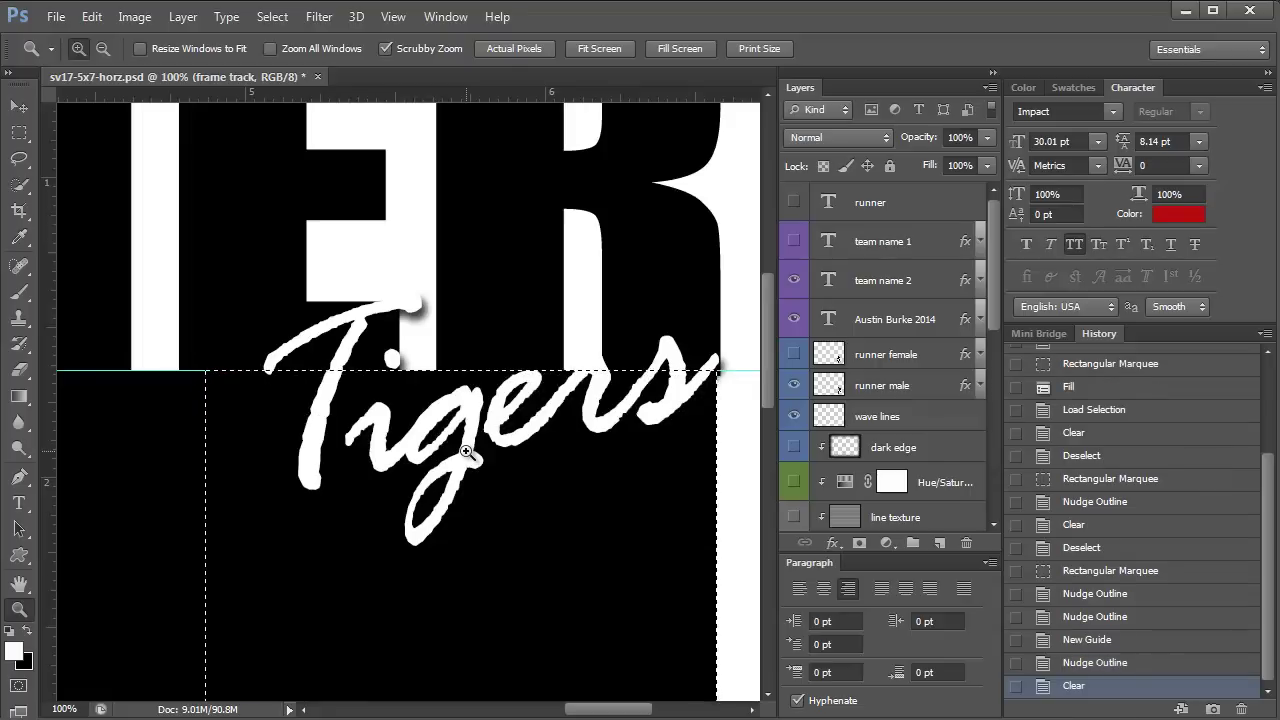
pyautogui.hscroll(5, 590, 665)
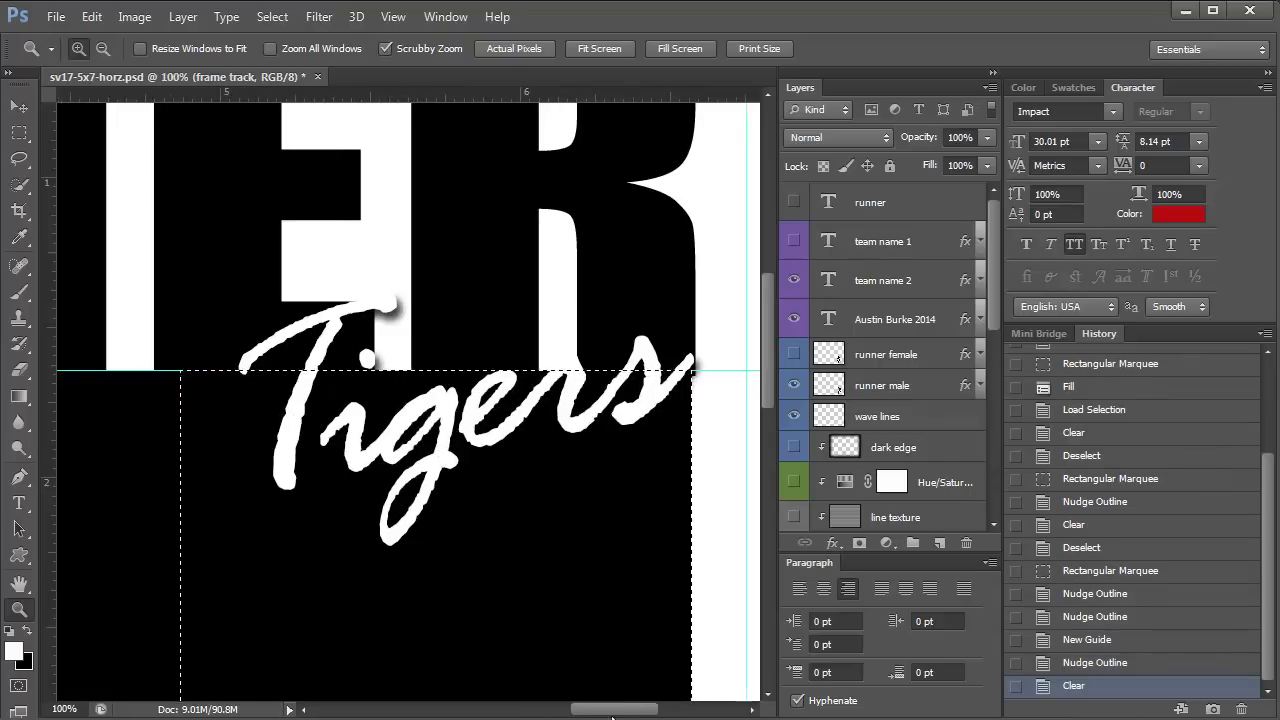
pyautogui.scroll(4, 600, 663)
pyautogui.press('v')
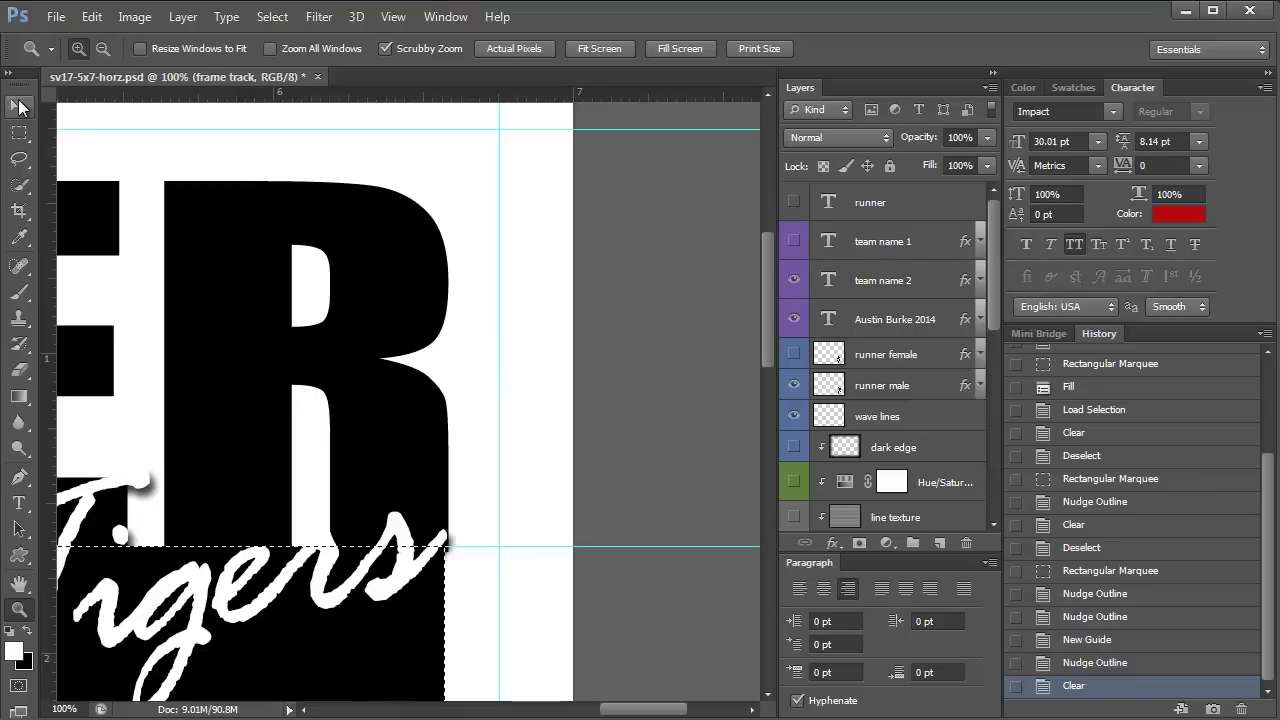
pyautogui.click(490, 420)
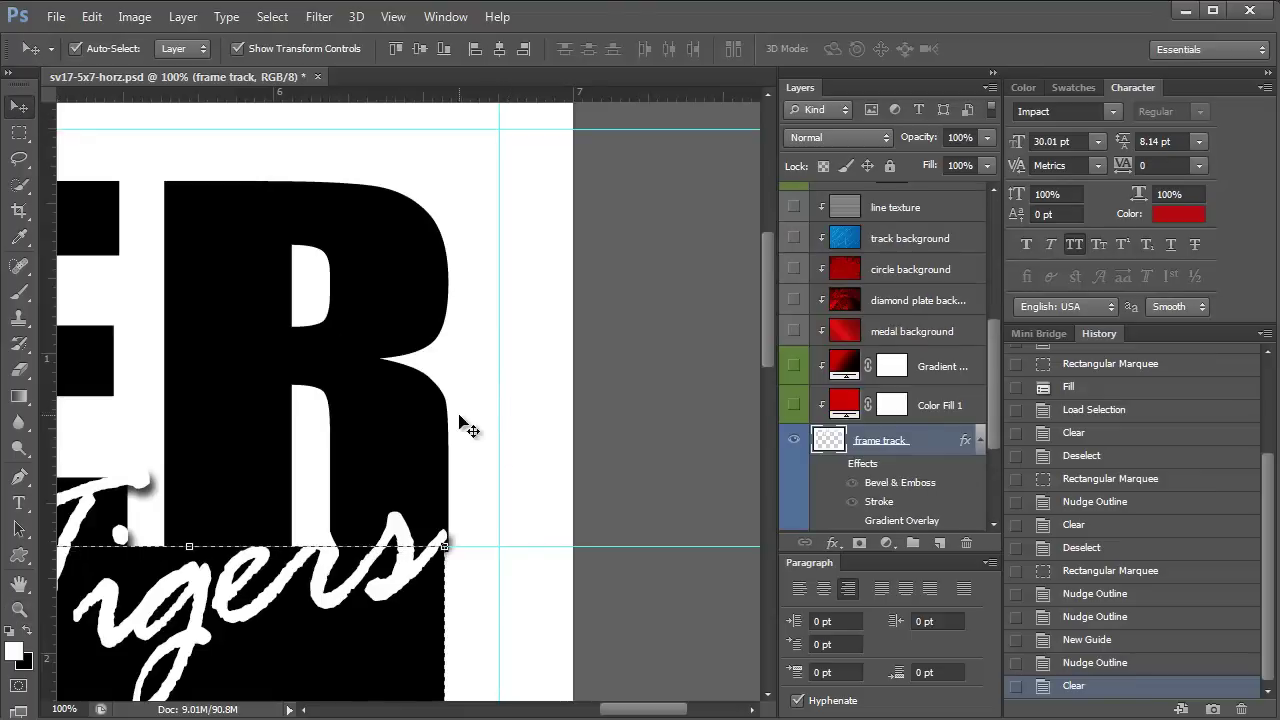
pyautogui.click(467, 592)
pyautogui.click(657, 293)
pyautogui.hotkey('ctrl', 'd')
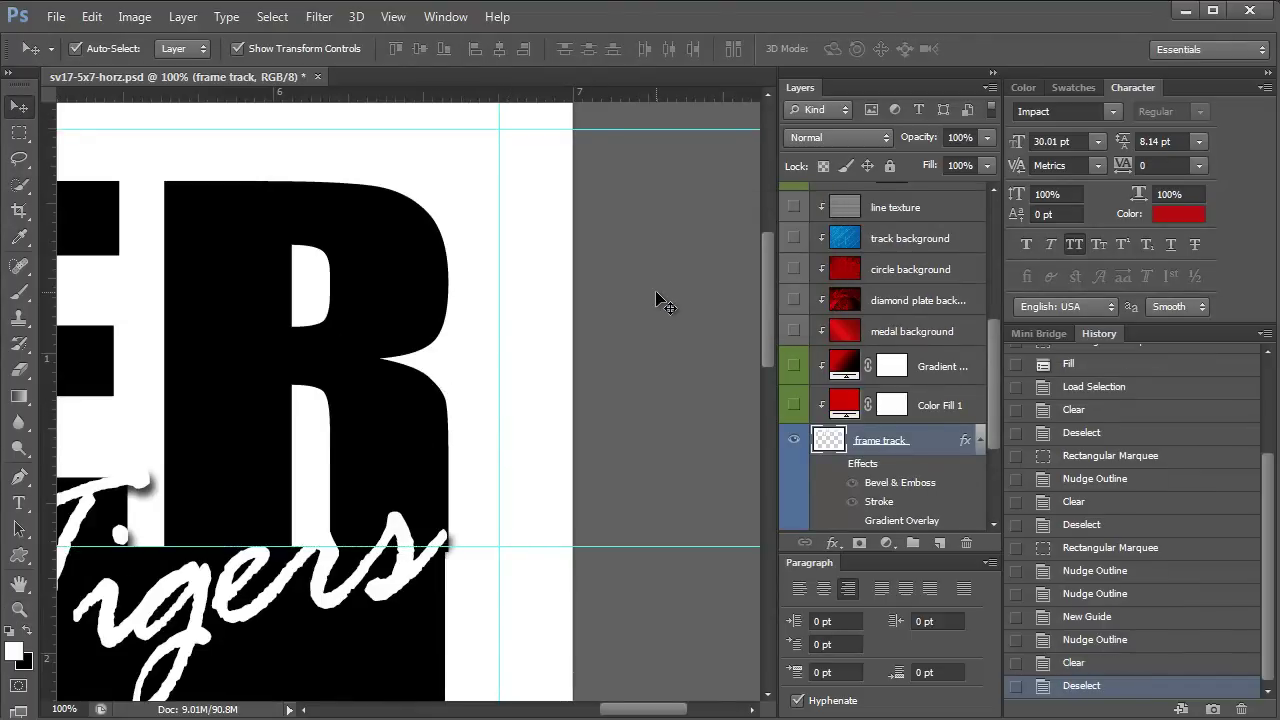
# - Marquee the strip beside the final R's lower half, nudging the outline right until its inner side lines up with the photo area's right edge
pyautogui.click(426, 420)
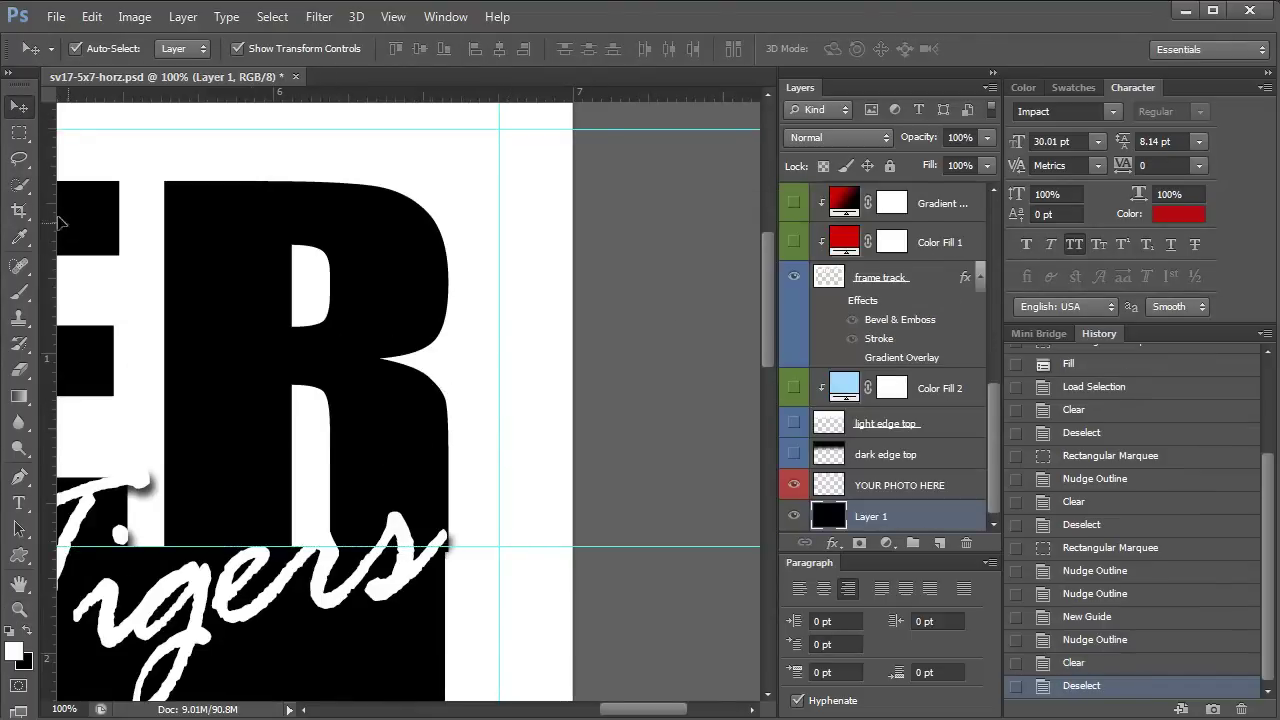
pyautogui.click(19, 132)
pyautogui.moveTo(438, 370); pyautogui.dragTo(536, 569)
pyautogui.press('Right')
pyautogui.press('Right')
pyautogui.press('Right')
pyautogui.press('Right')
pyautogui.press('Right')
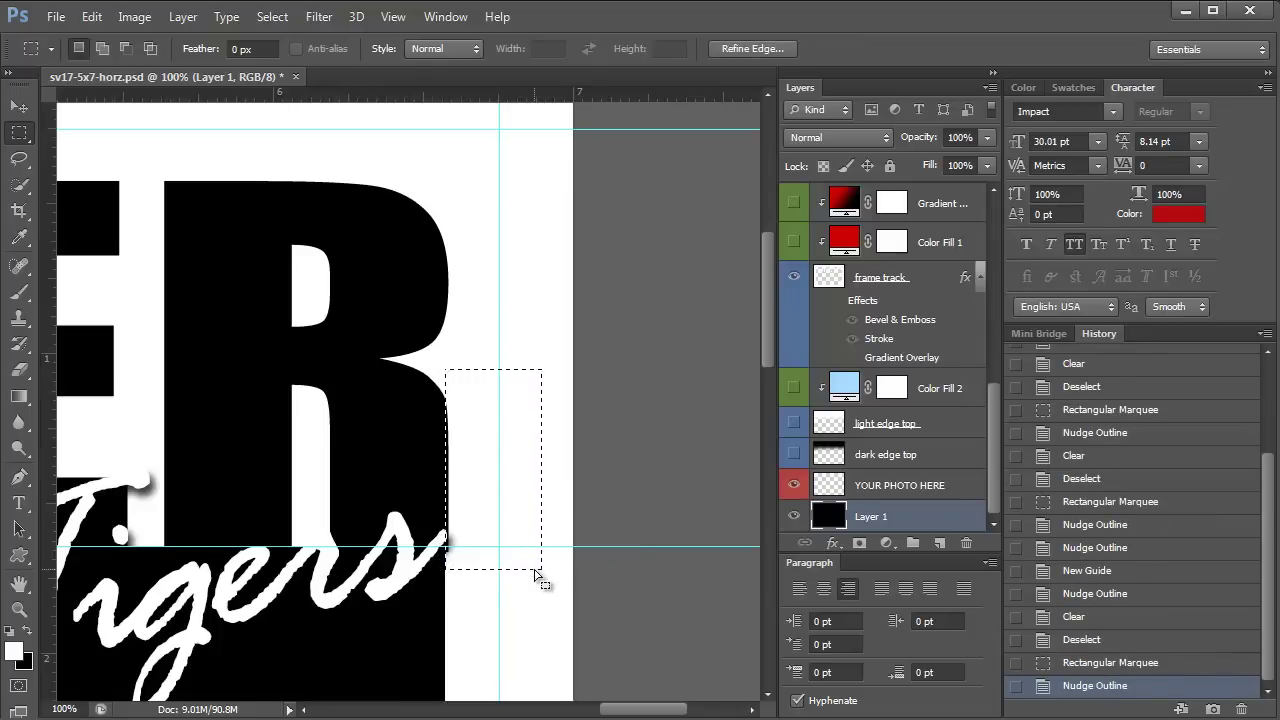
# - Fill the marqueed strip beside the final R with the white foreground color on the frame track layer
pyautogui.press('z')
pyautogui.click(403, 510)
pyautogui.click(403, 510)
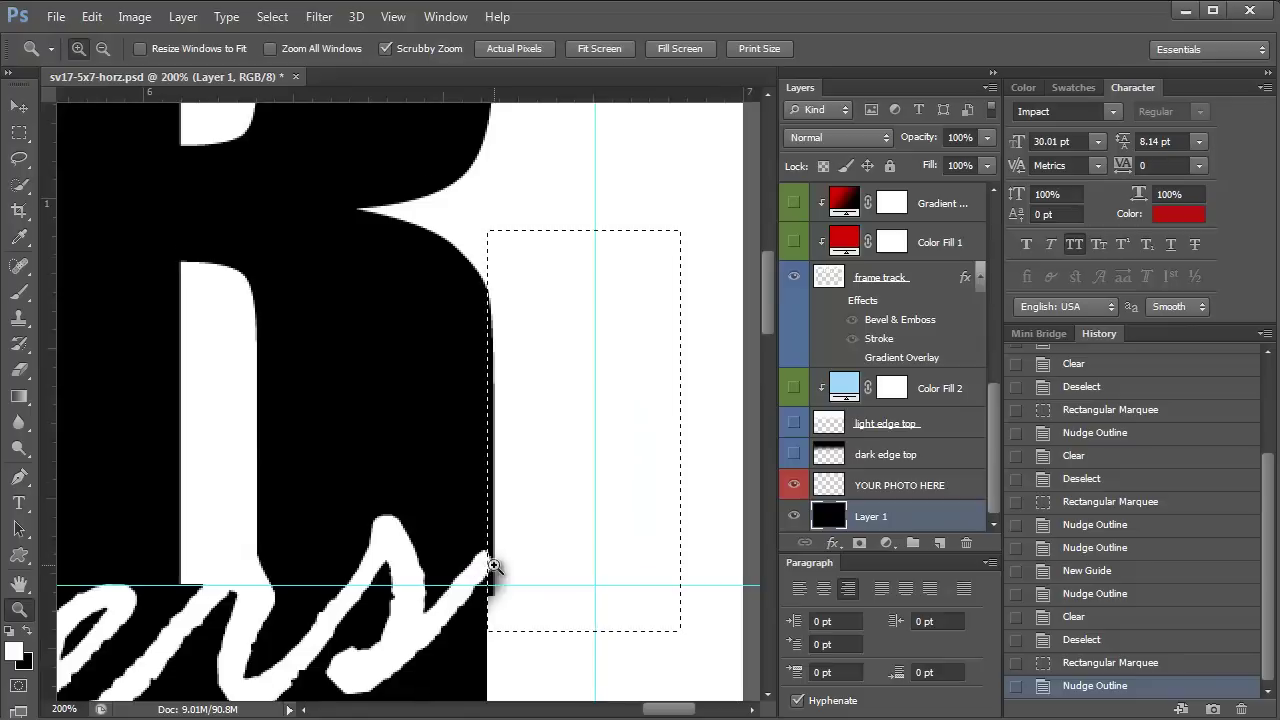
pyautogui.scroll(-1, 491, 567)
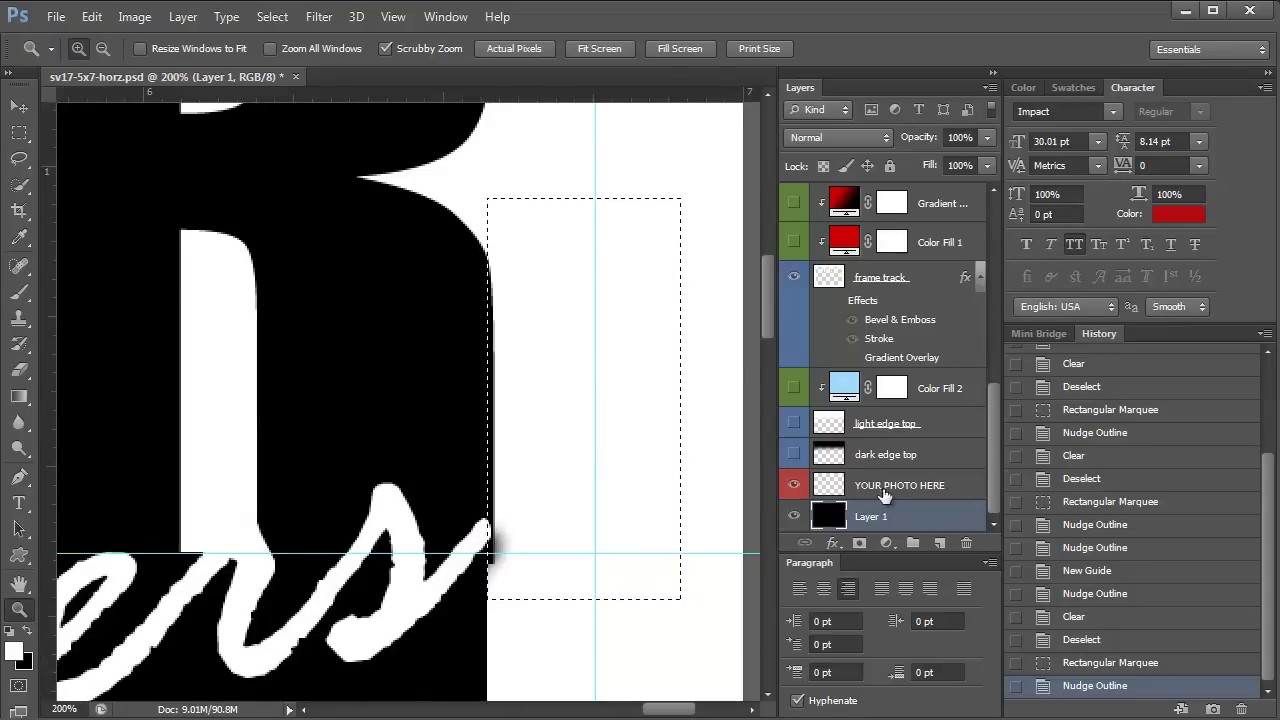
pyautogui.scroll(2, 882, 495)
pyautogui.click(888, 358)
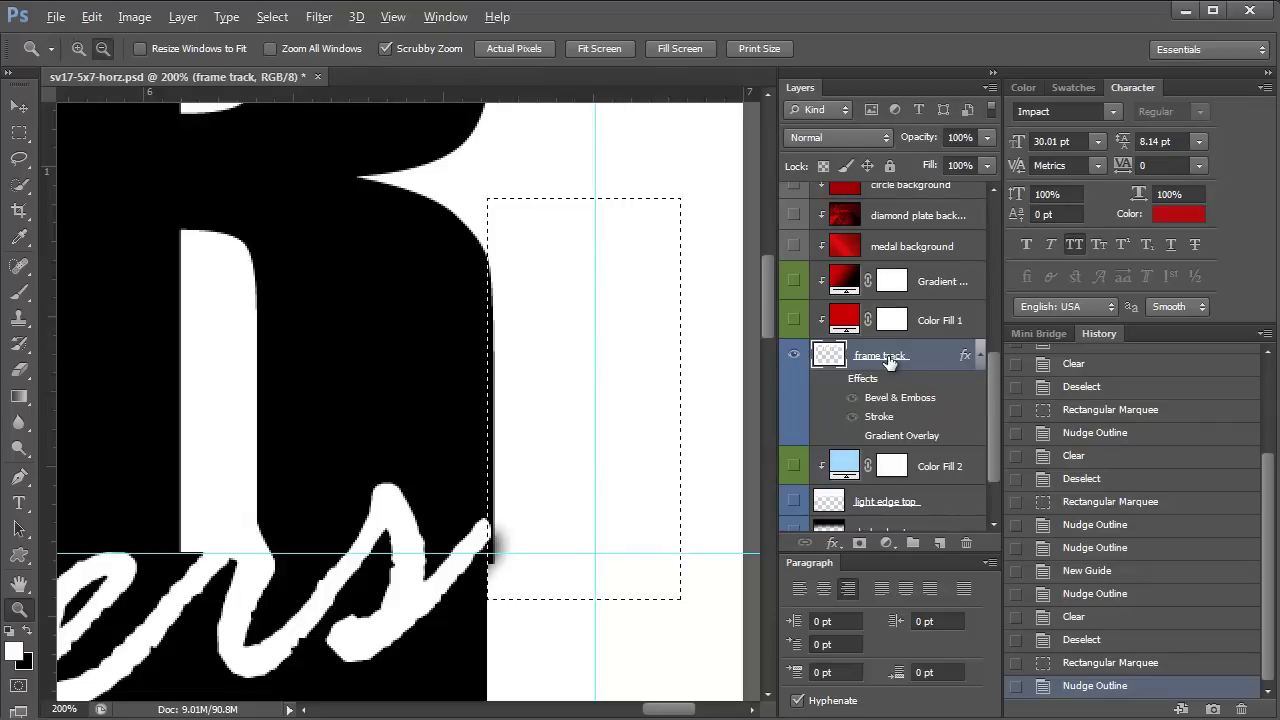
pyautogui.hotkey('alt', 'BackSpace')
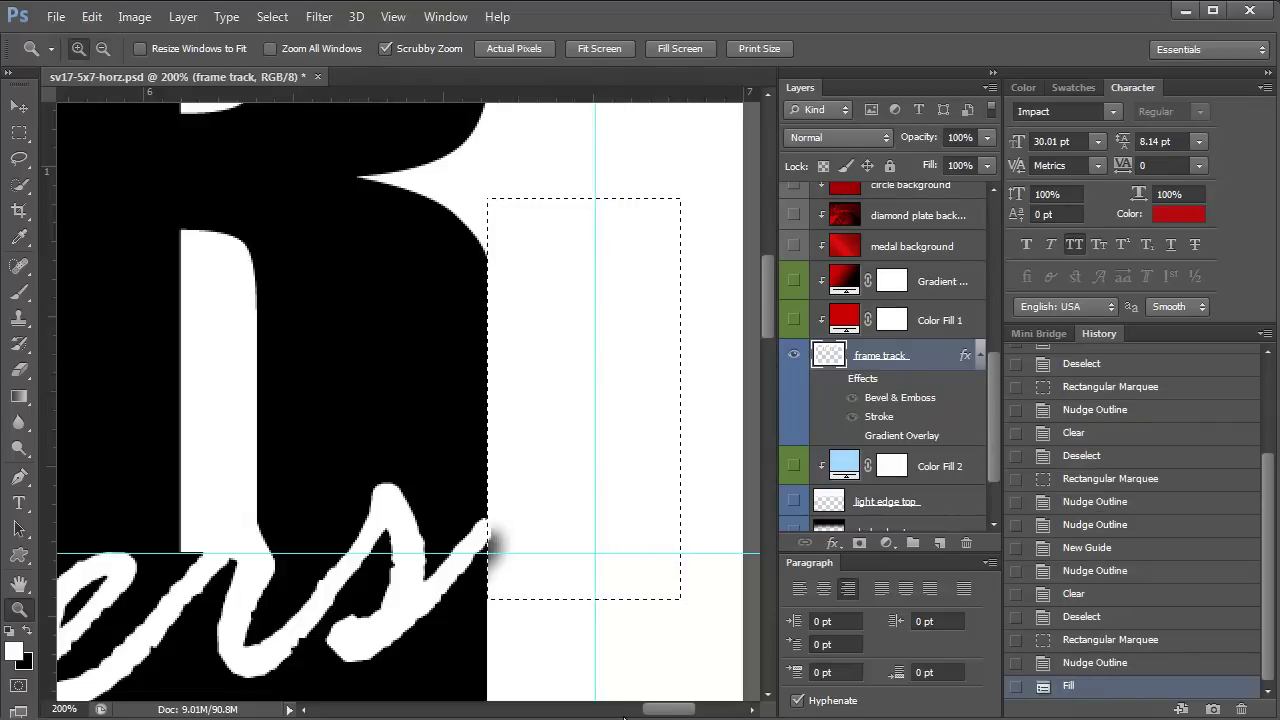
# - Fill a white strip on frame track along the first R's left side, flush with the photo area's left edge, and deselect
pyautogui.moveTo(668, 710); pyautogui.dragTo(386, 677)
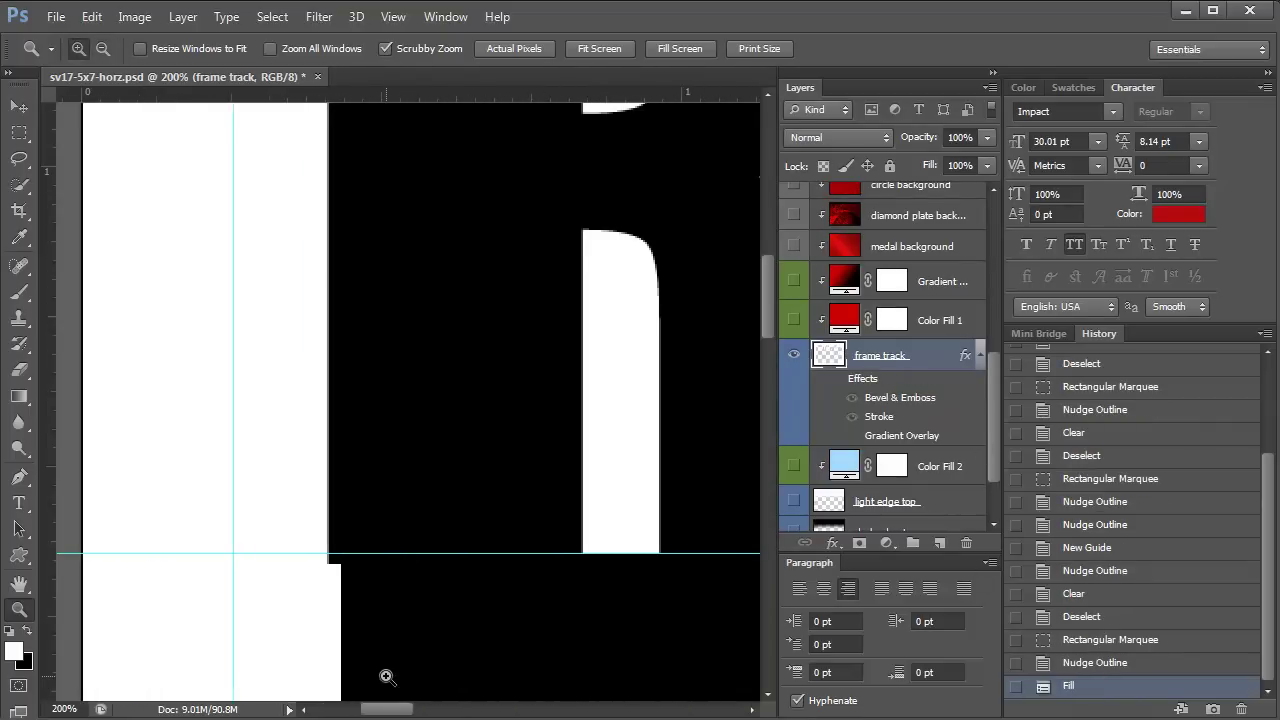
pyautogui.scroll(5, 414, 606)
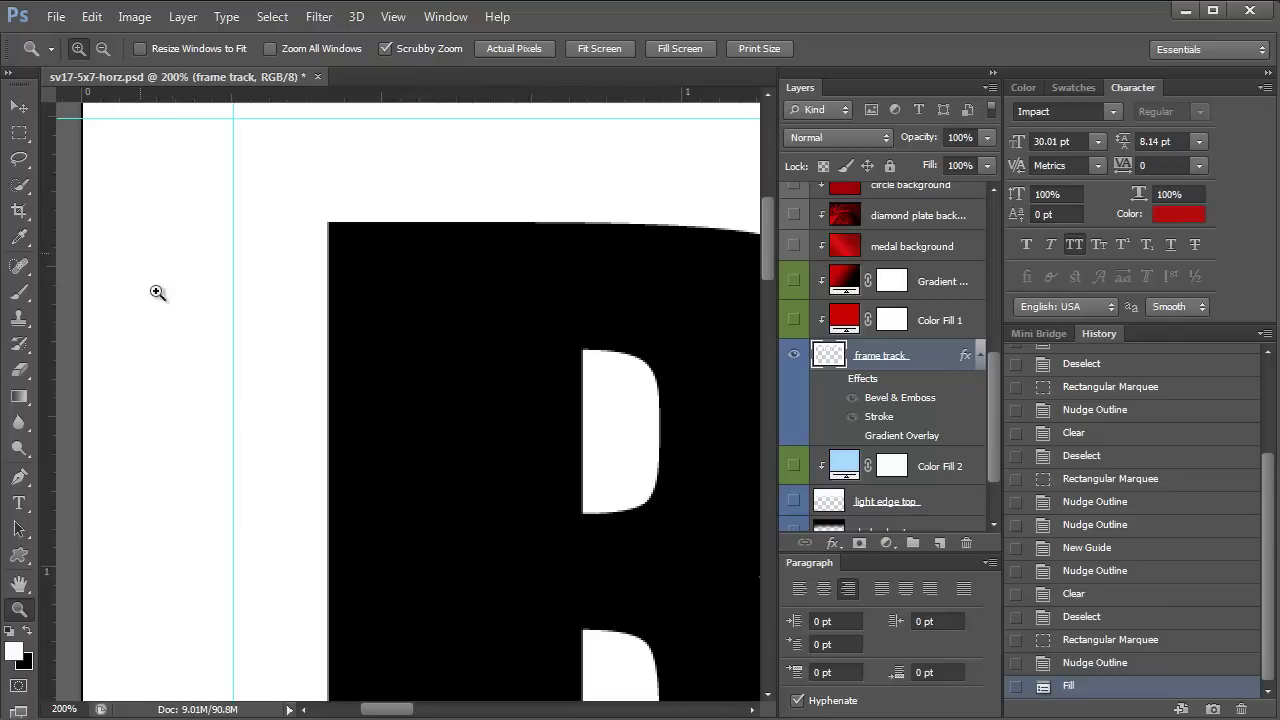
pyautogui.click(19, 133)
pyautogui.moveTo(277, 183); pyautogui.dragTo(342, 614)
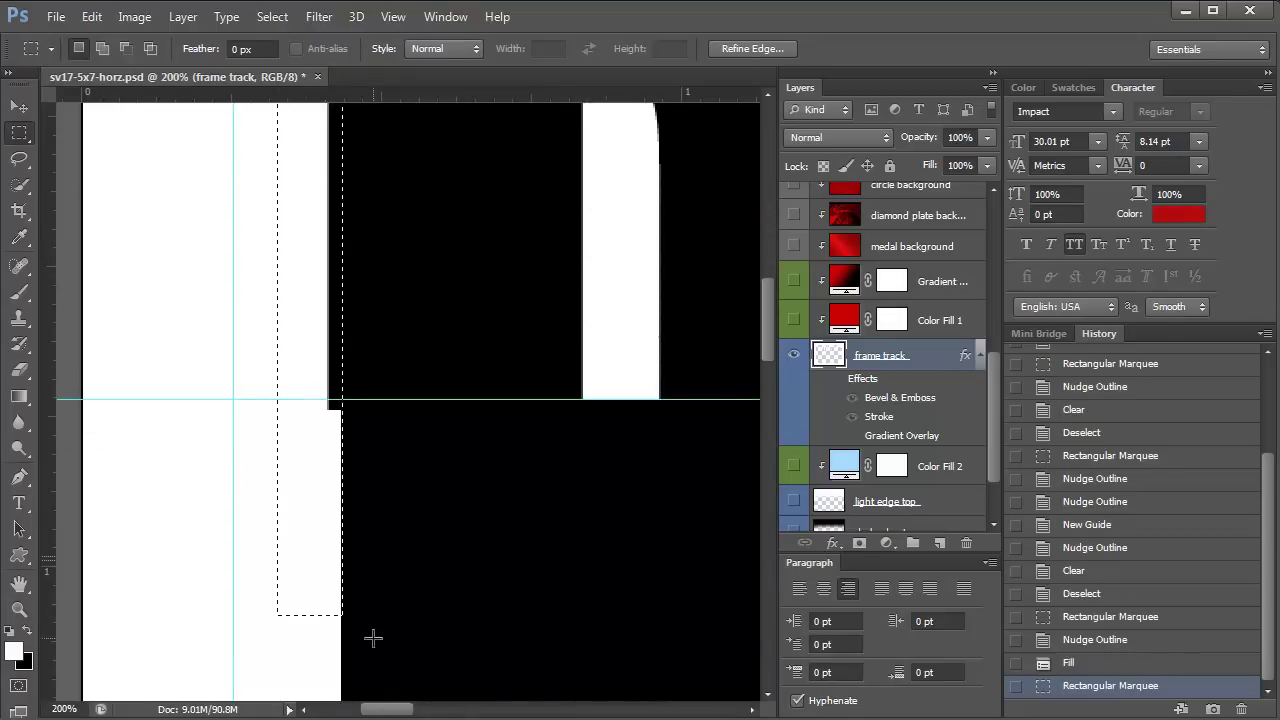
pyautogui.press('Left')
pyautogui.hotkey('alt', 'BackSpace')
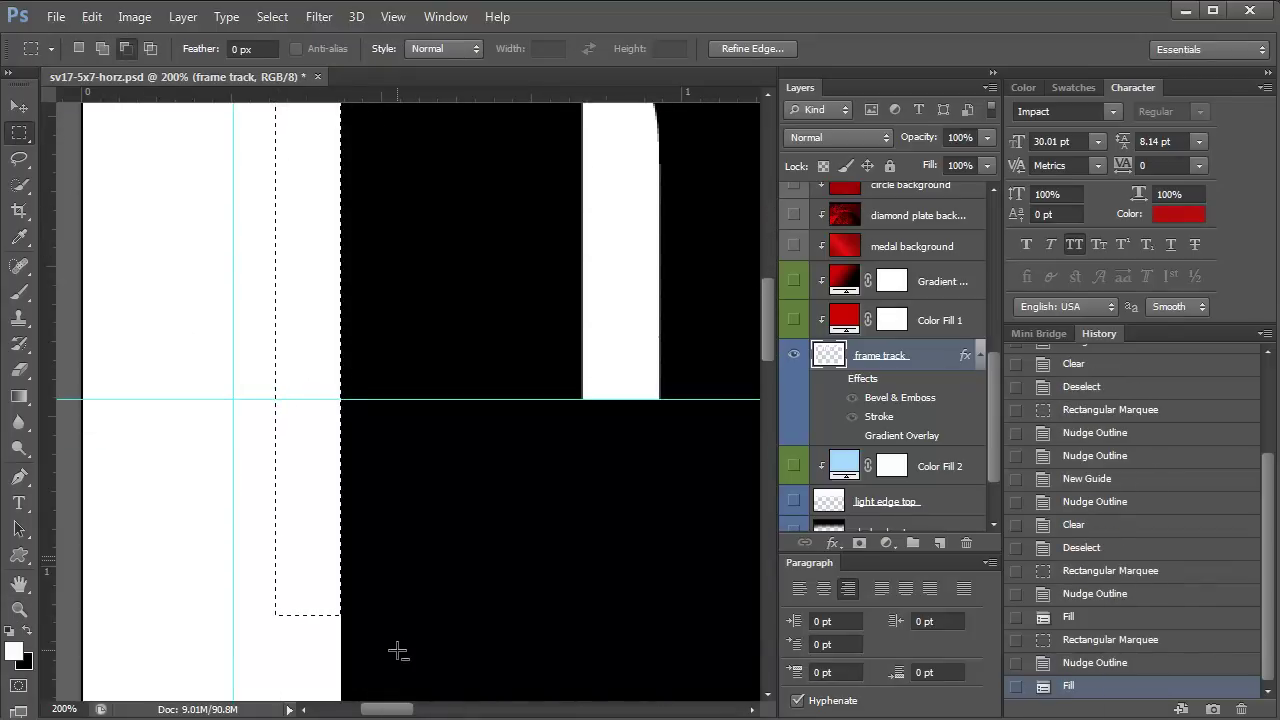
pyautogui.click(18, 609)
pyautogui.hotkey('ctrl', 'd')
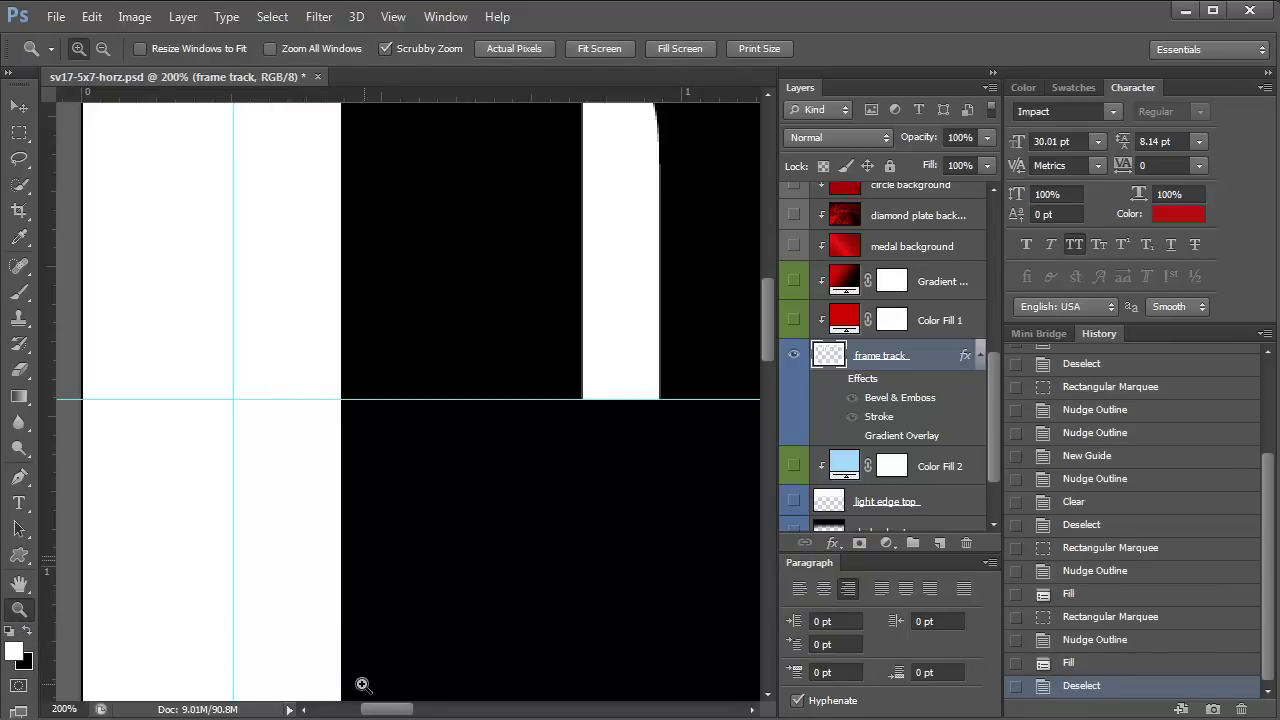
# - Hide the black Layer 1 backdrop beneath the frame and photo placeholder layers
pyautogui.moveTo(390, 710); pyautogui.dragTo(674, 677)
pyautogui.scroll(3, 508, 537)
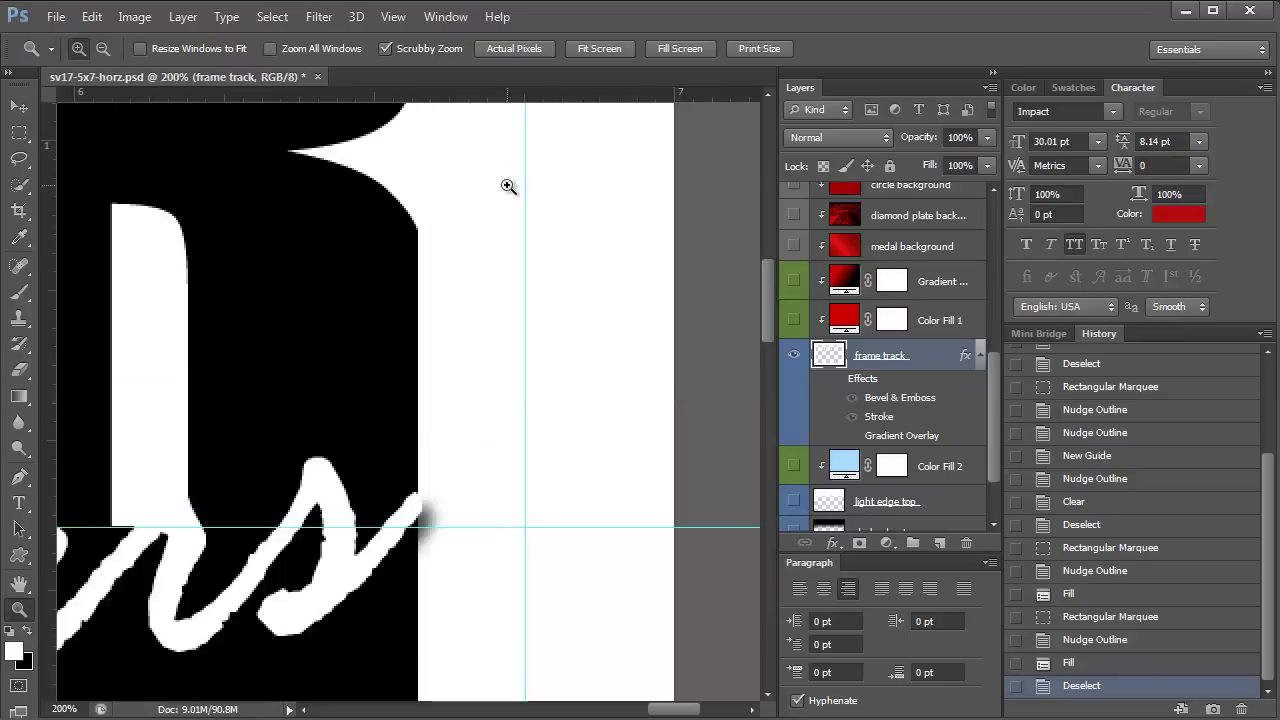
pyautogui.click(393, 17)
pyautogui.click(402, 200)
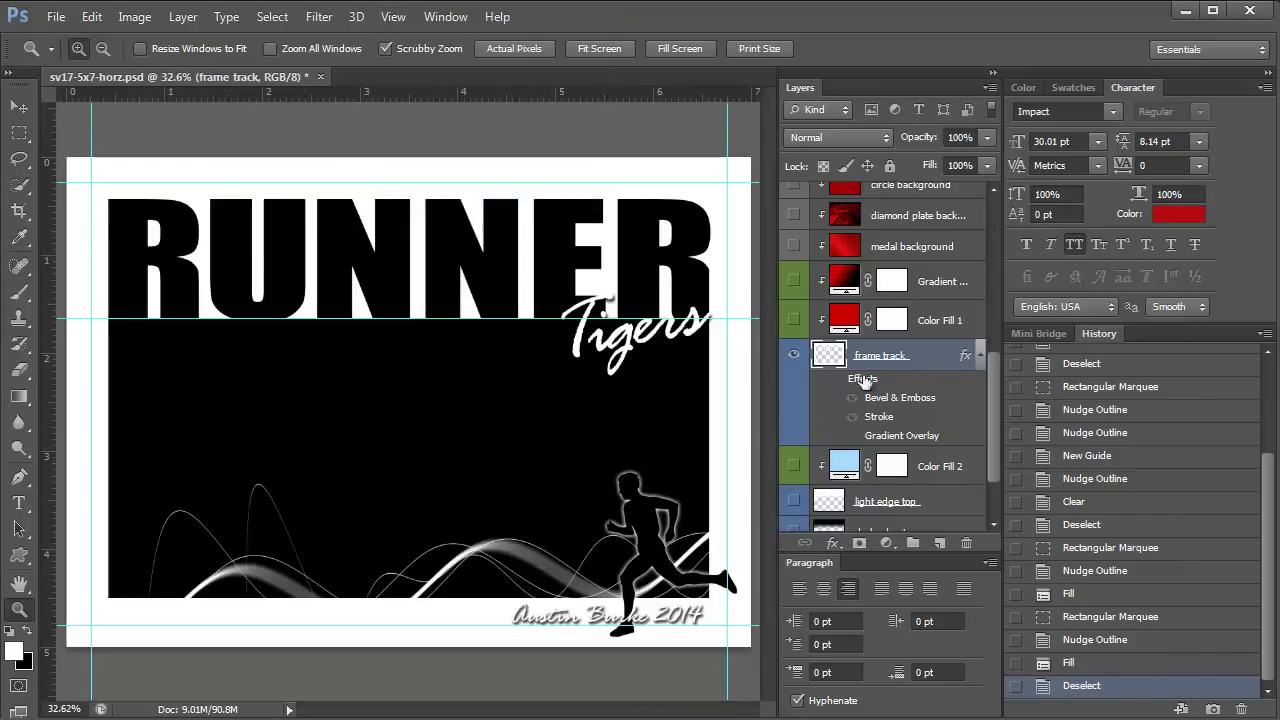
pyautogui.scroll(-3, 863, 381)
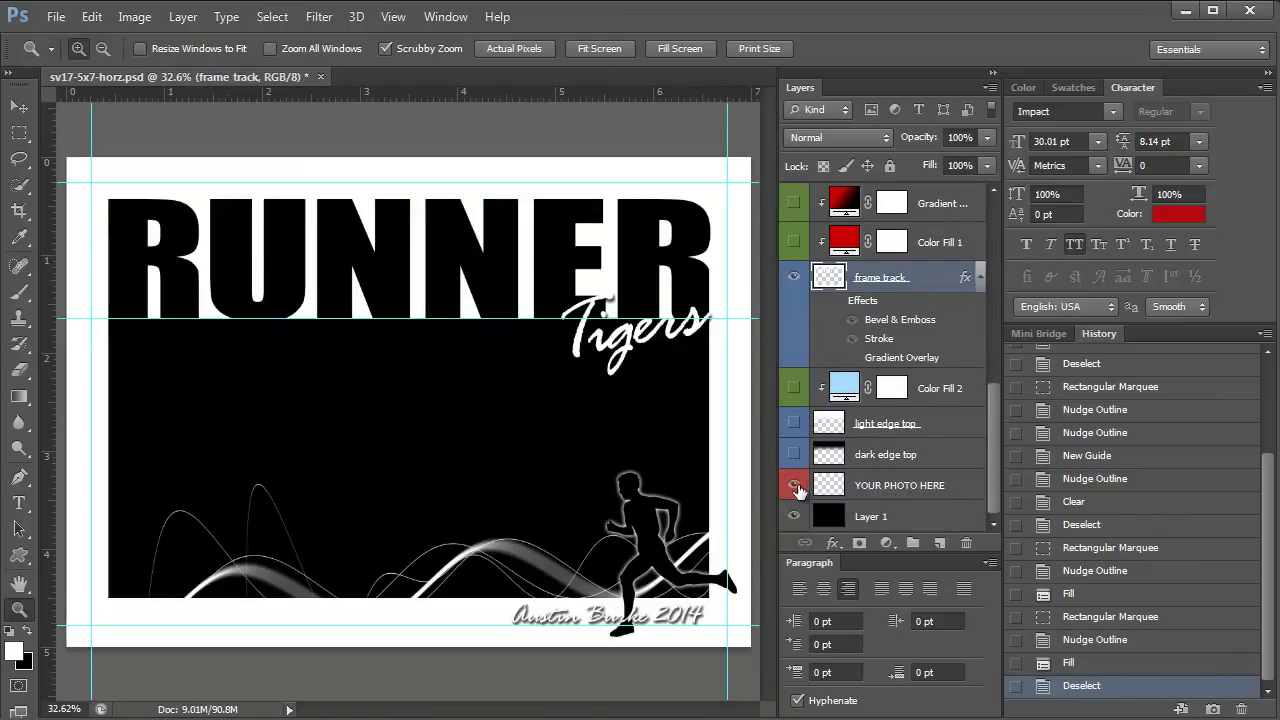
pyautogui.click(794, 516)
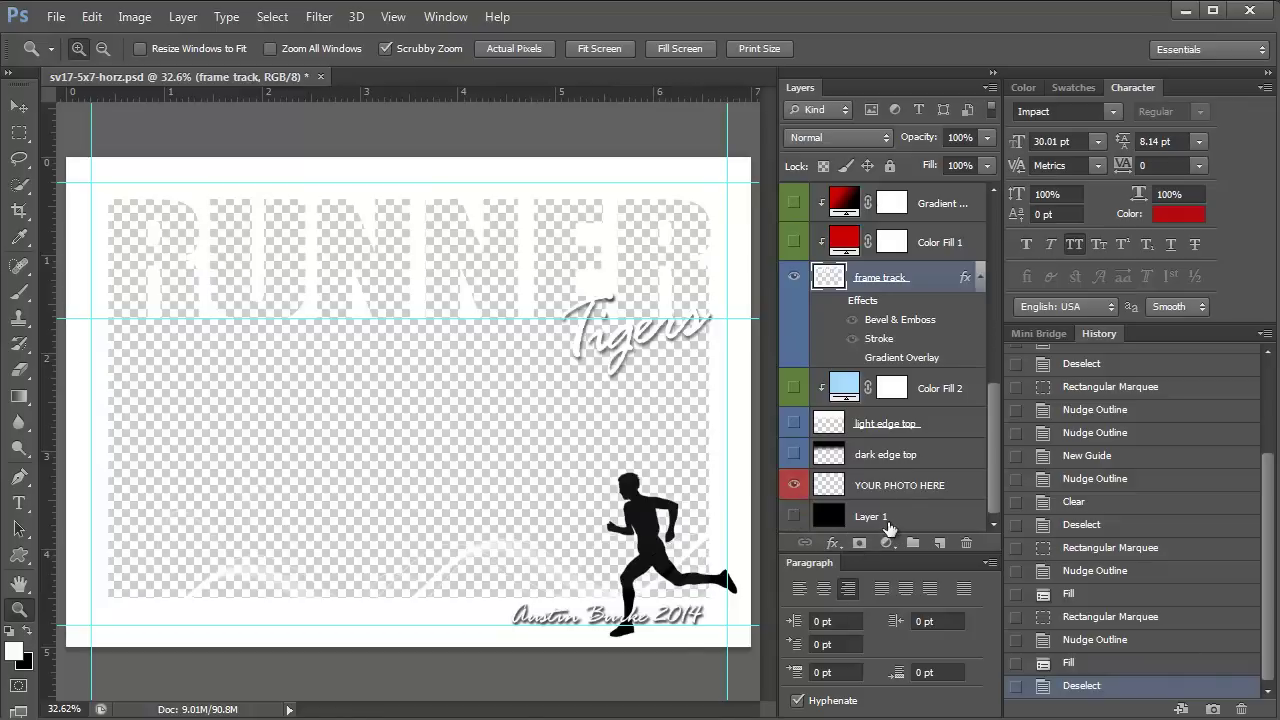
# - Enable the frame track layer's effects and show the blue track background layer clipped to the frame
pyautogui.scroll(5, 962, 532)
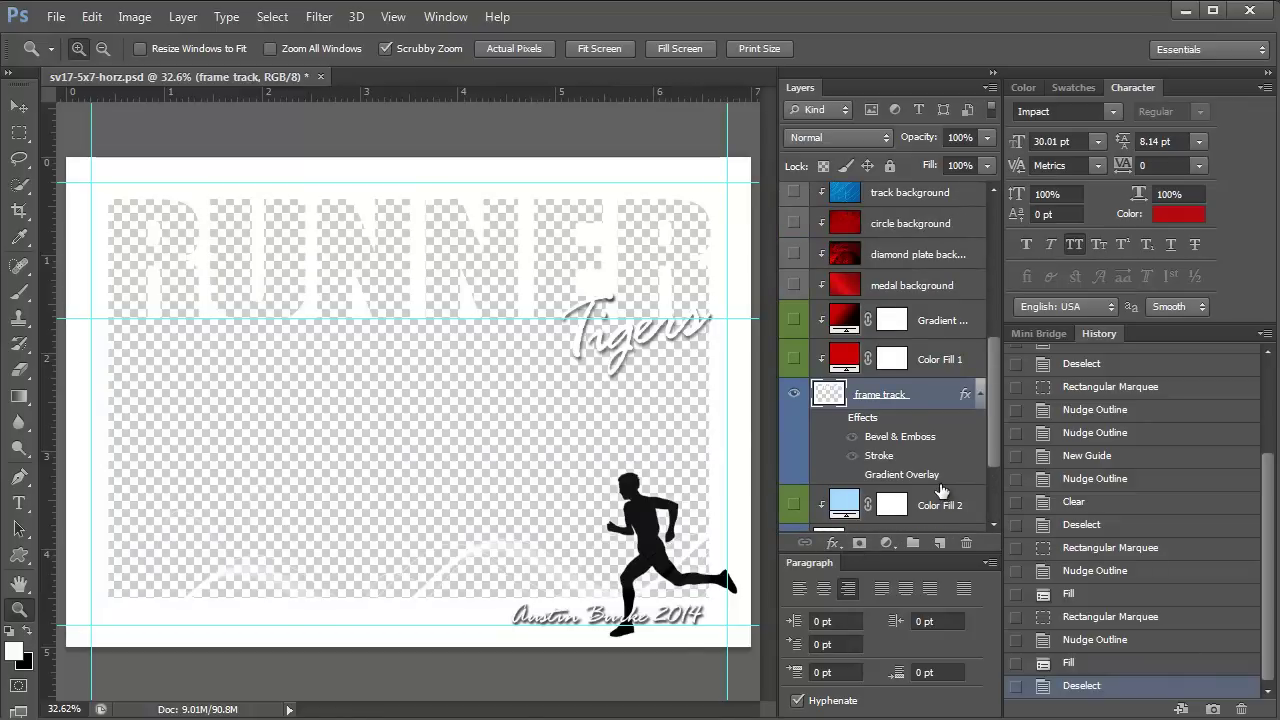
pyautogui.click(849, 418)
pyautogui.scroll(5, 851, 282)
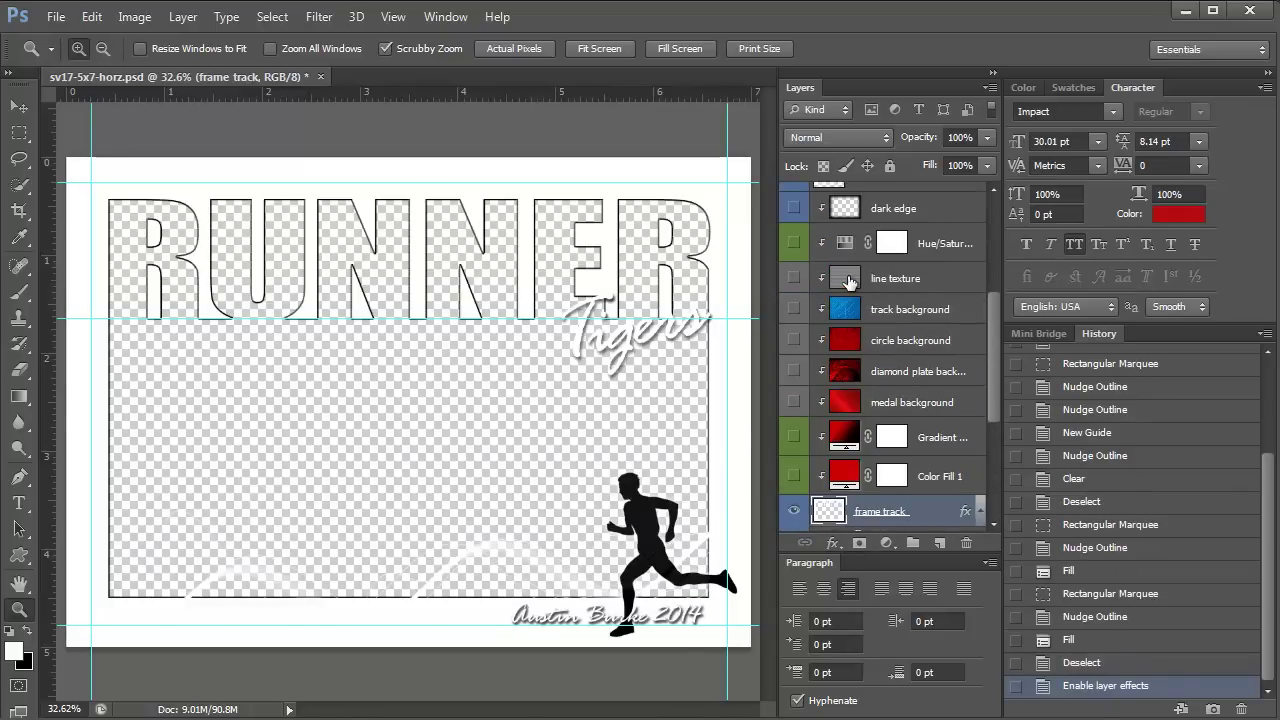
pyautogui.click(794, 309)
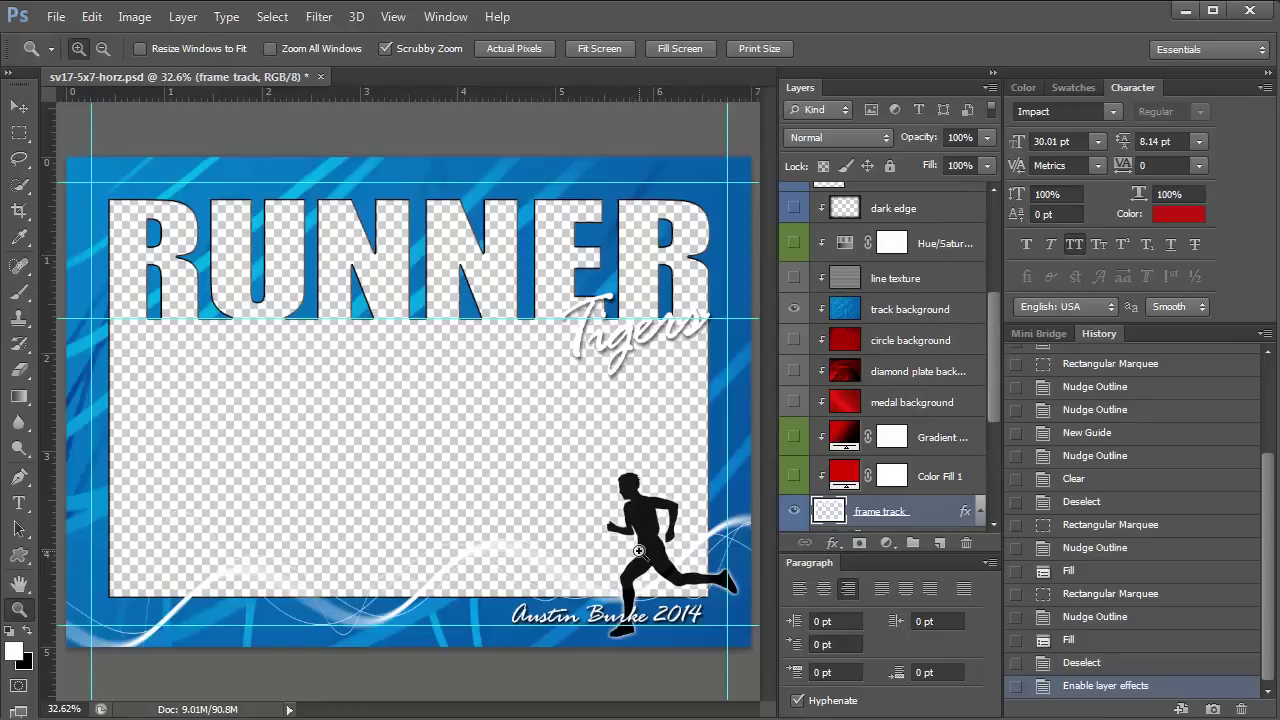